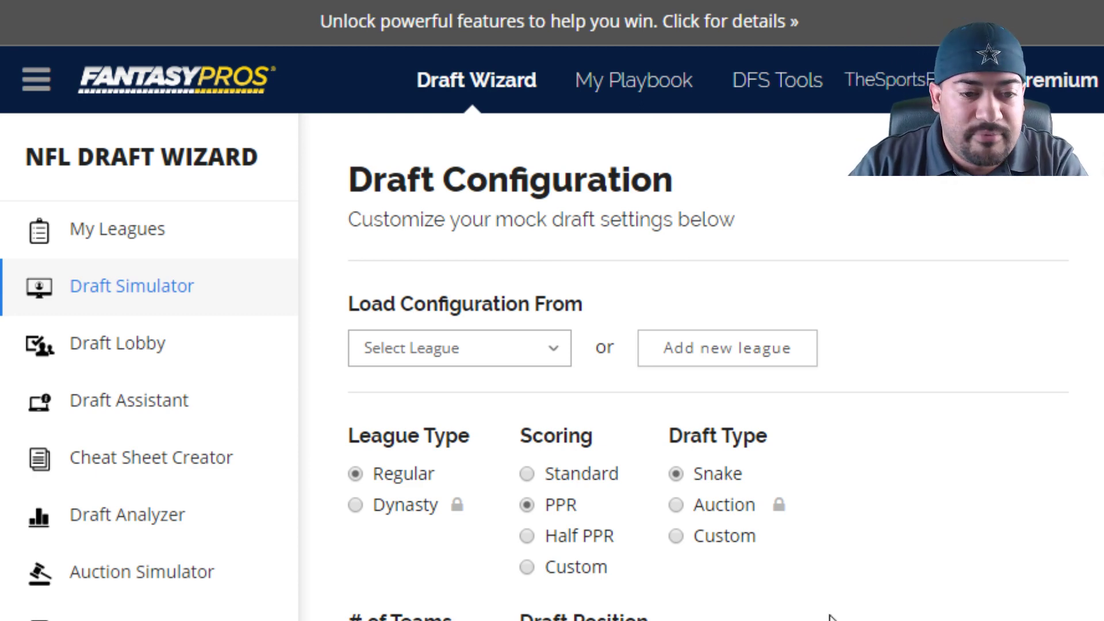
Review the league type, scoring, team count and roster settings, and randomize the draft position
{"action": "scroll", "coordinate": [837, 608], "scroll_direction": "down", "scroll_amount": 3}
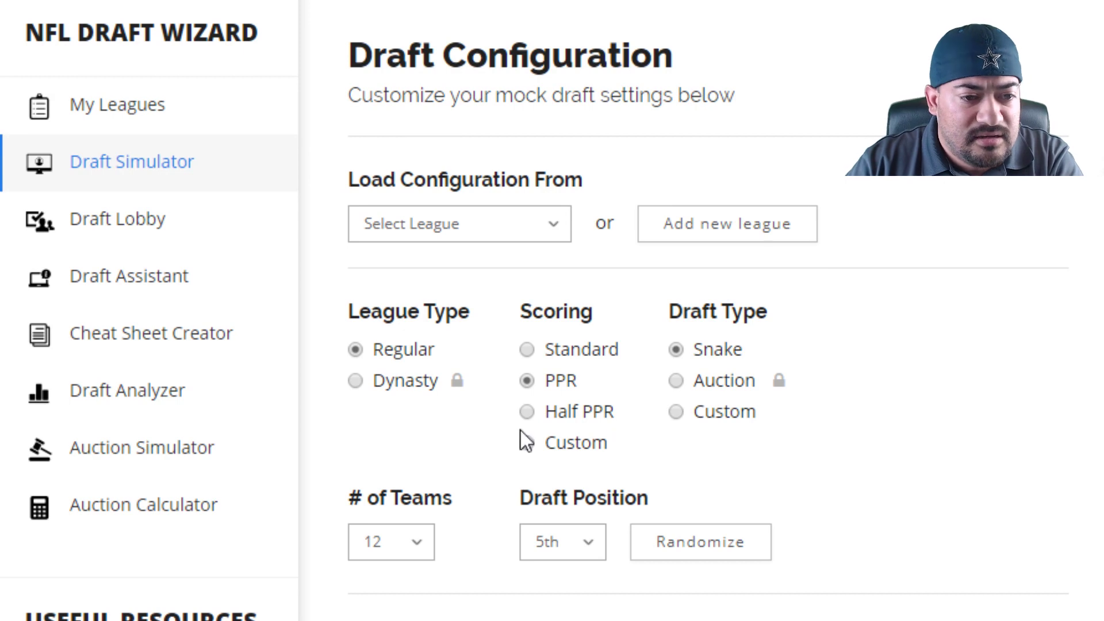
{"action": "scroll", "coordinate": [554, 389], "scroll_direction": "down", "scroll_amount": 3}
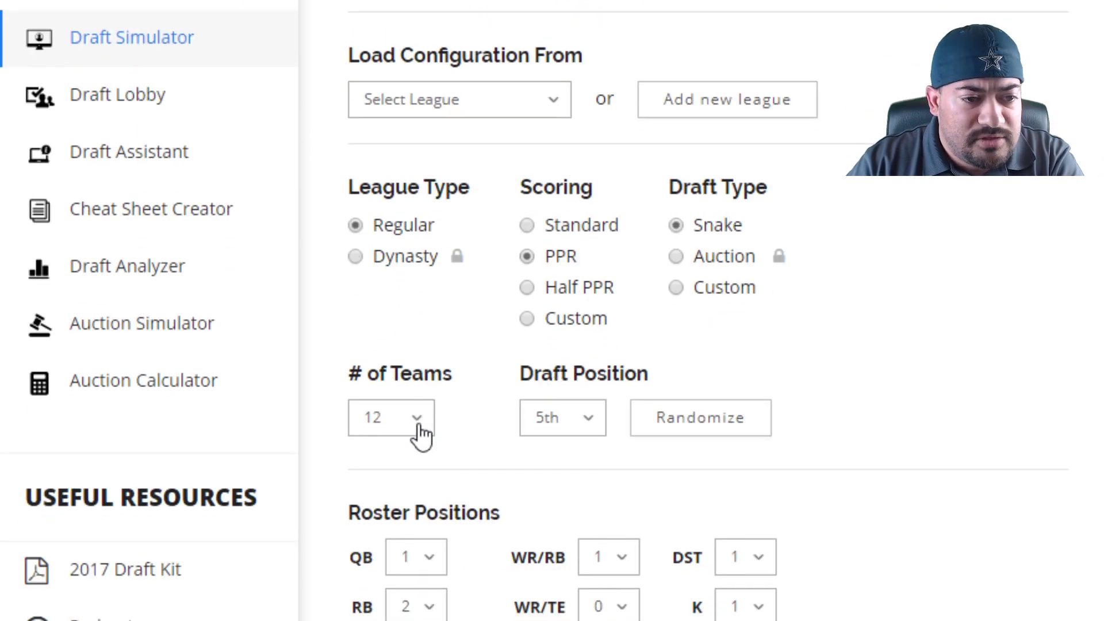
{"action": "scroll", "coordinate": [420, 436], "scroll_direction": "down", "scroll_amount": 3}
{"action": "scroll", "coordinate": [419, 437], "scroll_direction": "down", "scroll_amount": 3}
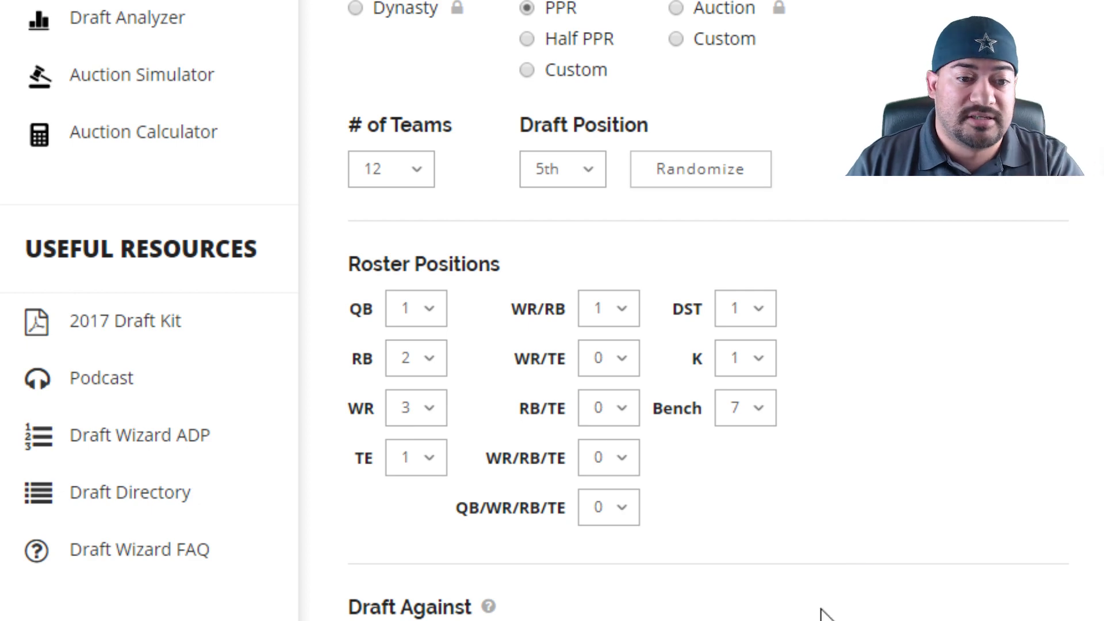
{"action": "scroll", "coordinate": [820, 613], "scroll_direction": "up", "scroll_amount": 2}
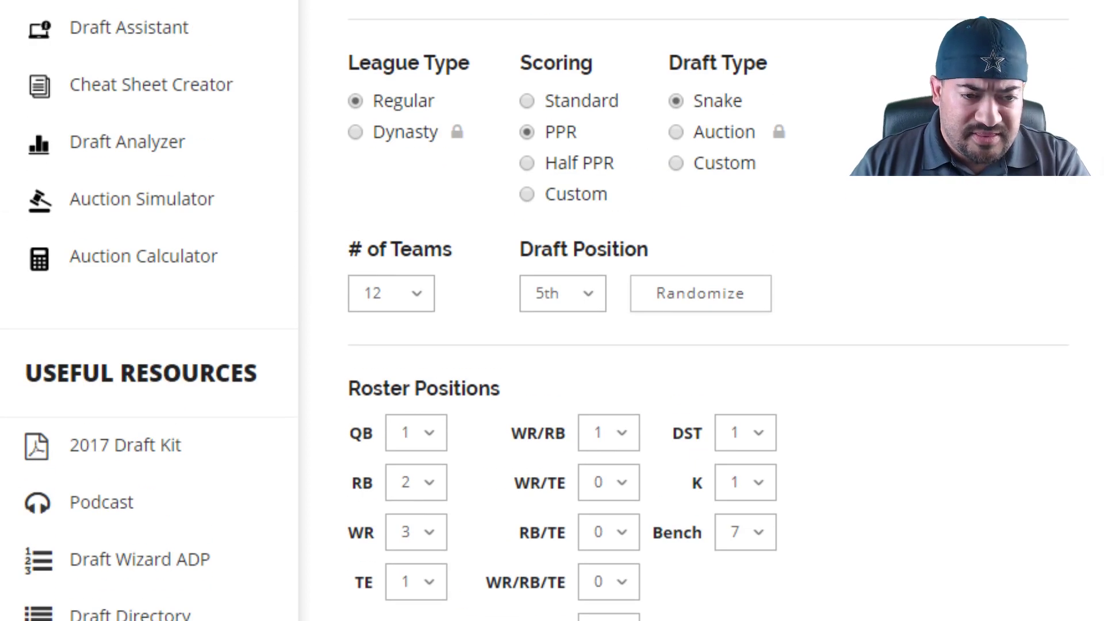
{"action": "scroll", "coordinate": [707, 311], "scroll_direction": "up", "scroll_amount": 2}
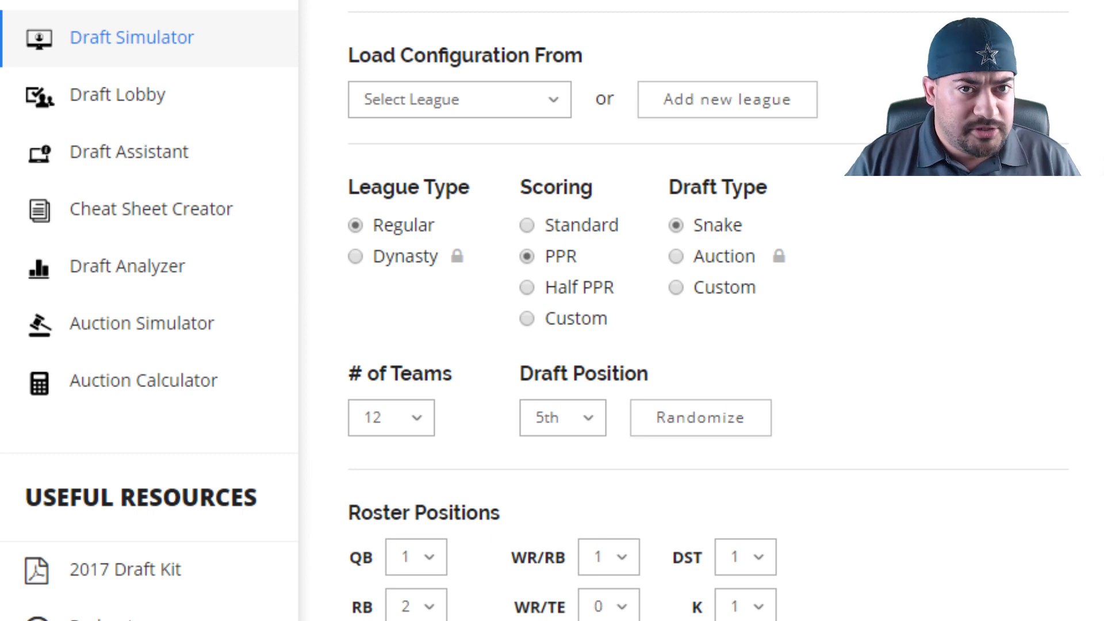
{"action": "left_click", "coordinate": [666, 428]}
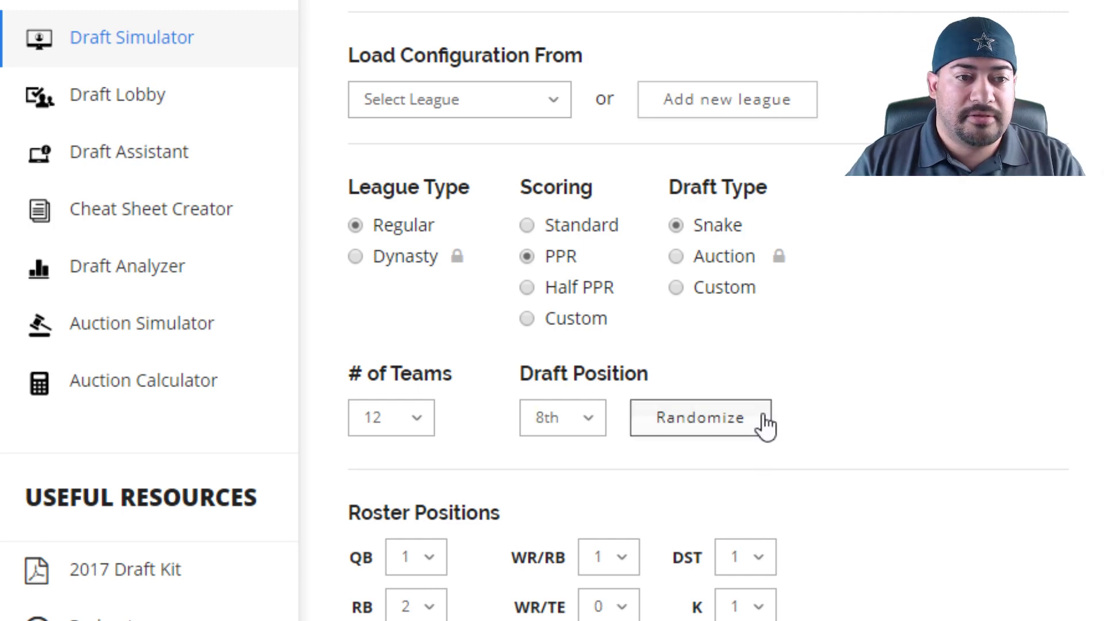
Start the mock draft with the regular, PPR, snake, 12-team configuration
{"action": "scroll", "coordinate": [764, 449], "scroll_direction": "down", "scroll_amount": 2}
{"action": "scroll", "coordinate": [770, 506], "scroll_direction": "up", "scroll_amount": 4}
{"action": "scroll", "coordinate": [771, 556], "scroll_direction": "up", "scroll_amount": 2}
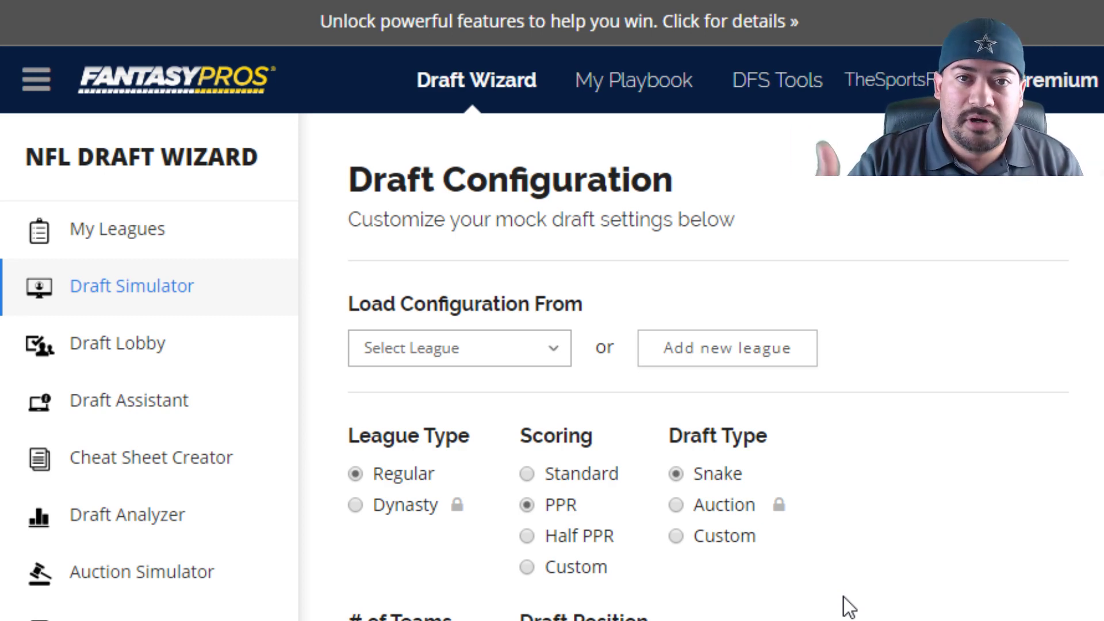
{"action": "scroll", "coordinate": [868, 581], "scroll_direction": "down", "scroll_amount": 2}
{"action": "scroll", "coordinate": [870, 578], "scroll_direction": "up", "scroll_amount": 2}
{"action": "scroll", "coordinate": [869, 576], "scroll_direction": "down", "scroll_amount": 10}
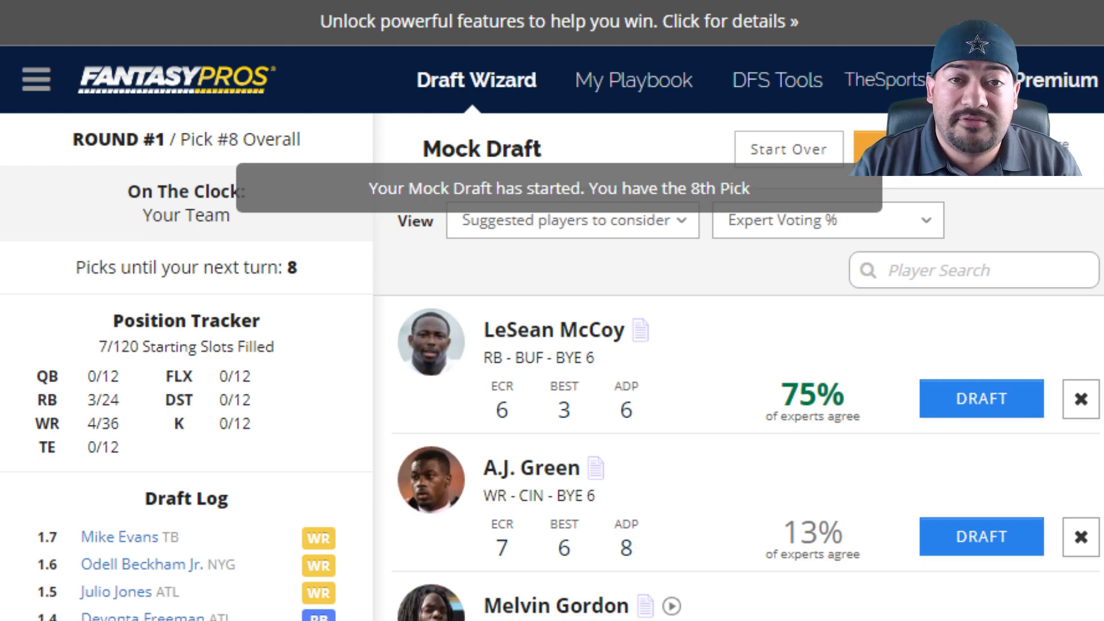
Look over the suggested players and examine the first-round picks on the draft board
{"action": "scroll", "coordinate": [736, 345], "scroll_direction": "down", "scroll_amount": 4}
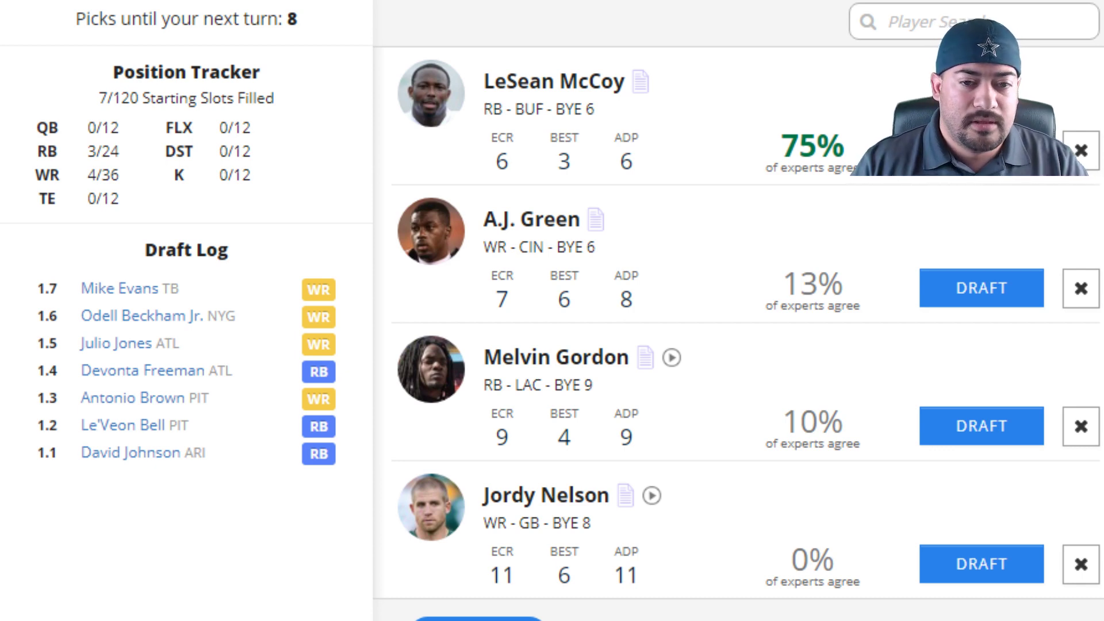
{"action": "scroll", "coordinate": [736, 310], "scroll_direction": "up", "scroll_amount": 2}
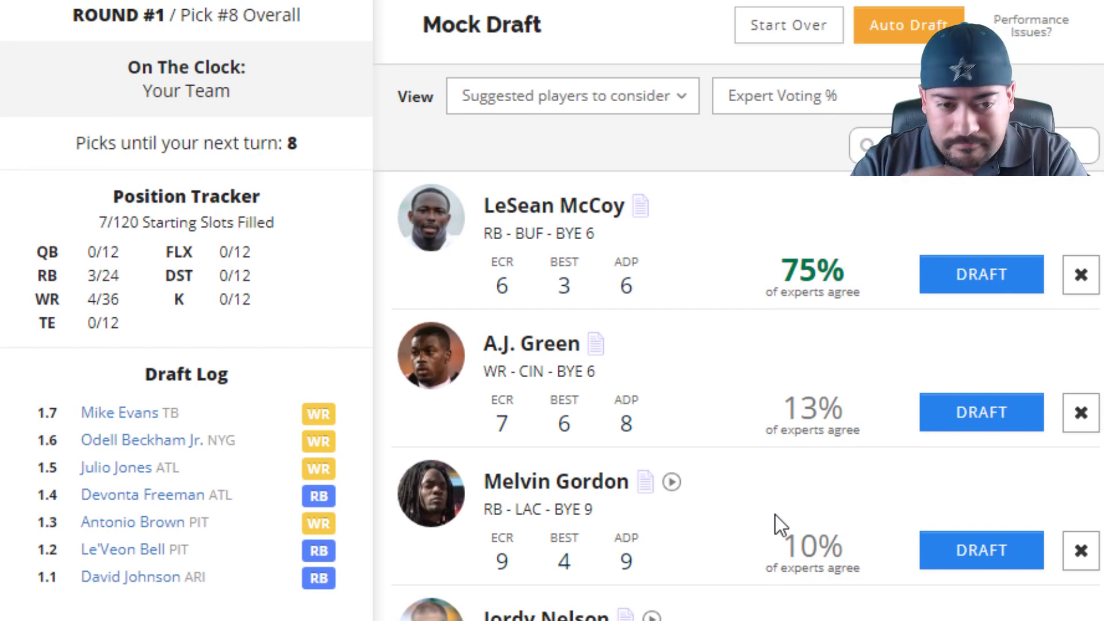
{"action": "scroll", "coordinate": [877, 468], "scroll_direction": "down", "scroll_amount": 7}
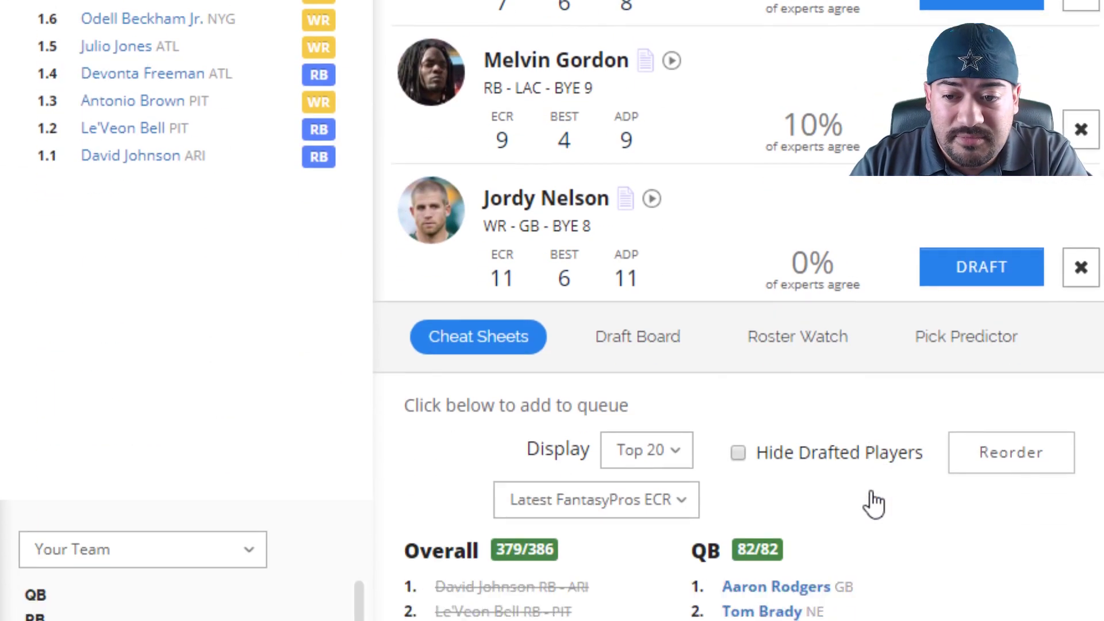
{"action": "scroll", "coordinate": [722, 291], "scroll_direction": "down", "scroll_amount": 1}
{"action": "left_click", "coordinate": [658, 261]}
{"action": "scroll", "coordinate": [658, 261], "scroll_direction": "down", "scroll_amount": 2}
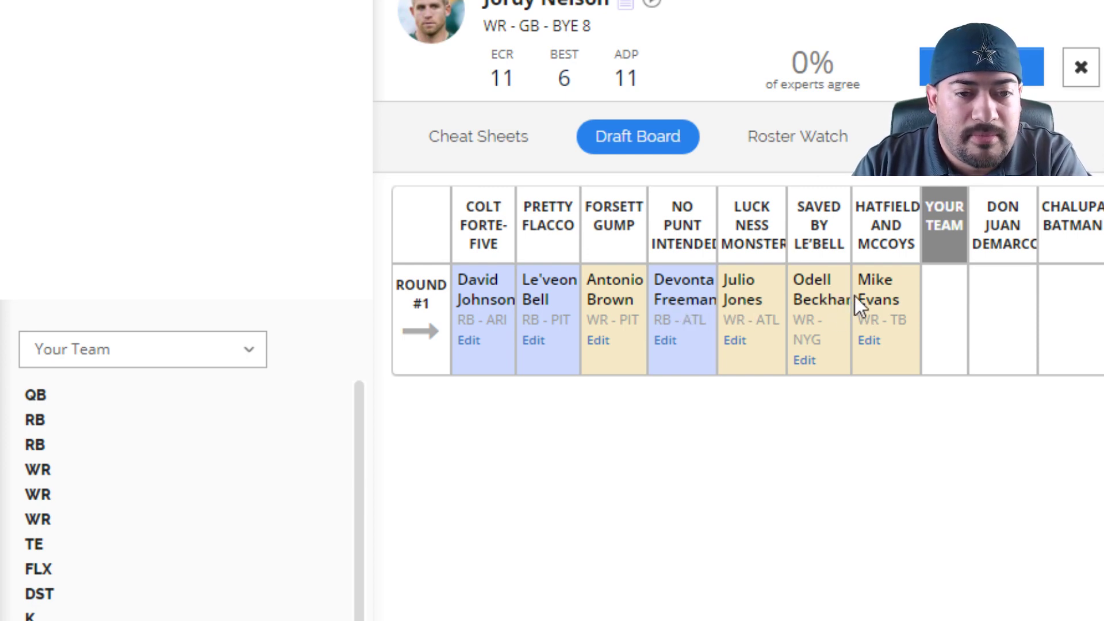
{"action": "scroll", "coordinate": [694, 580], "scroll_direction": "up", "scroll_amount": 1}
{"action": "scroll", "coordinate": [694, 580], "scroll_direction": "up", "scroll_amount": 10}
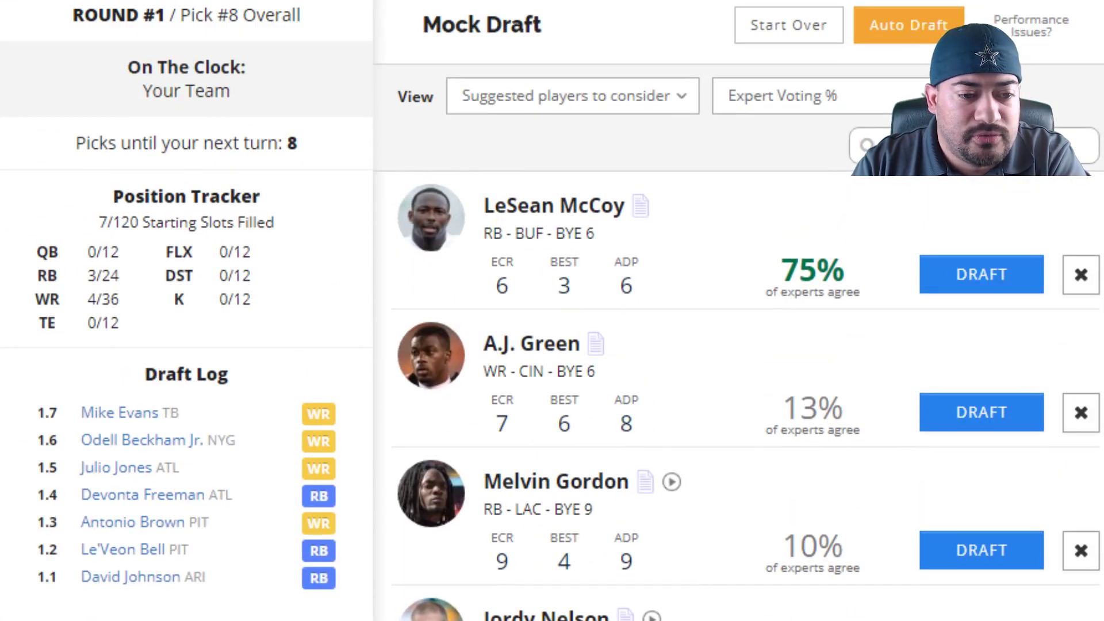
Check the overall and positional rankings in the cheat sheets, and draft A.J. Green with the first-round pick
{"action": "scroll", "coordinate": [552, 310], "scroll_direction": "down", "scroll_amount": 15}
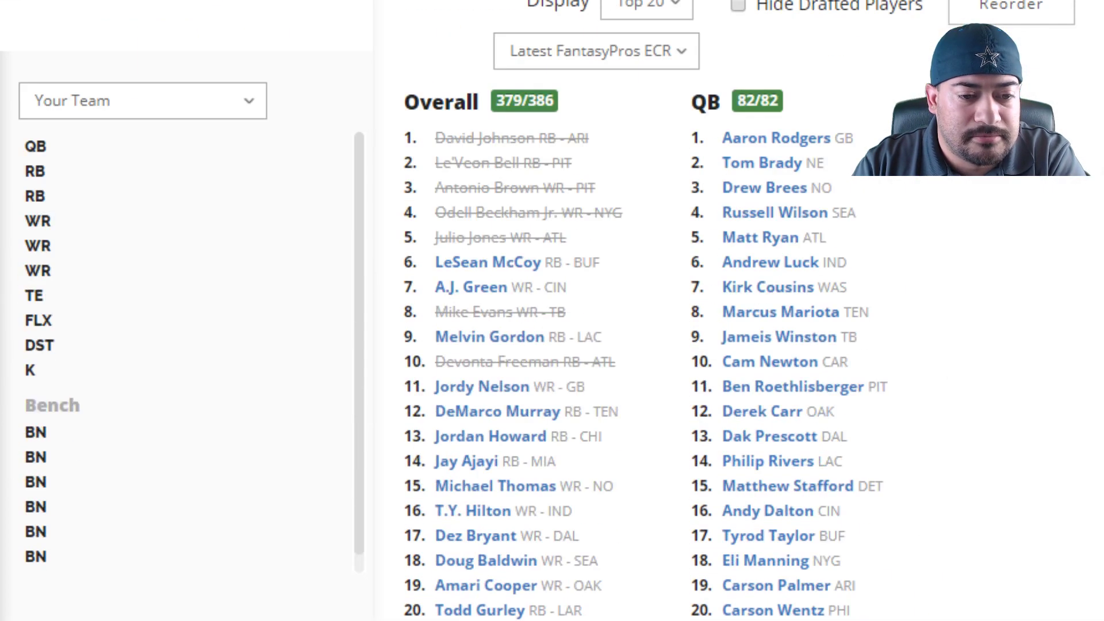
{"action": "scroll", "coordinate": [552, 310], "scroll_direction": "down", "scroll_amount": 15}
{"action": "scroll", "coordinate": [552, 310], "scroll_direction": "up", "scroll_amount": 2}
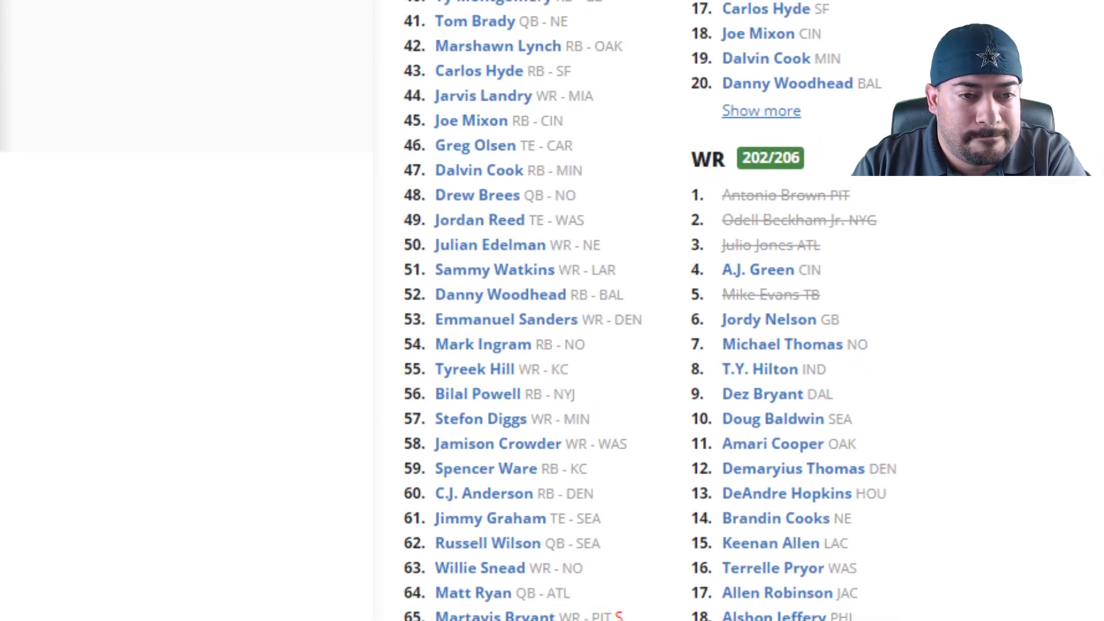
{"action": "scroll", "coordinate": [632, 310], "scroll_direction": "up", "scroll_amount": 20}
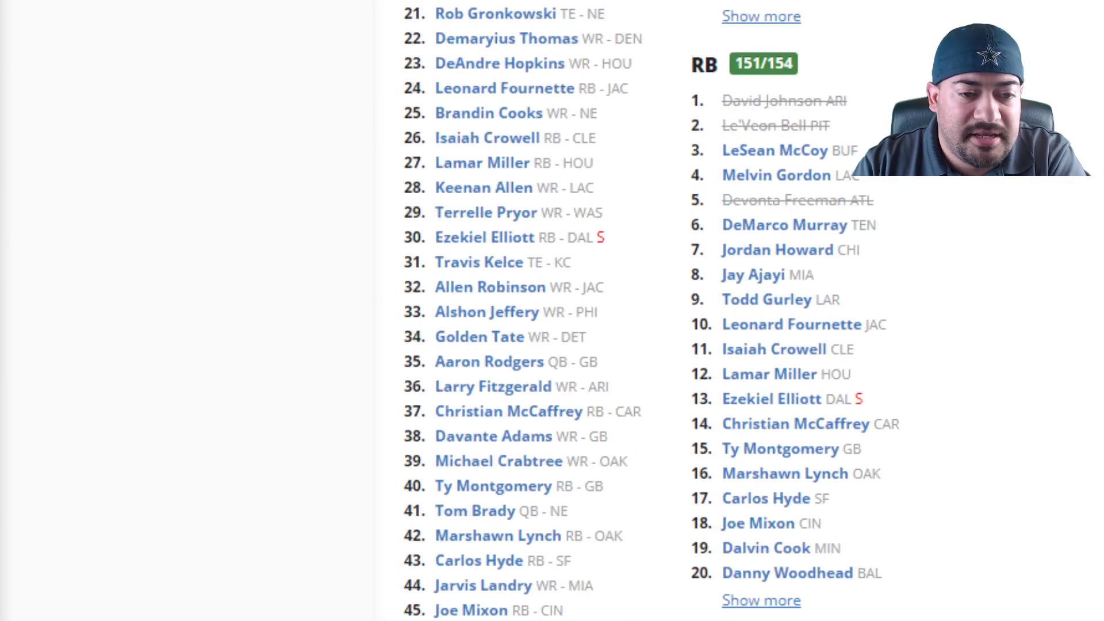
{"action": "scroll", "coordinate": [632, 311], "scroll_direction": "up", "scroll_amount": 10}
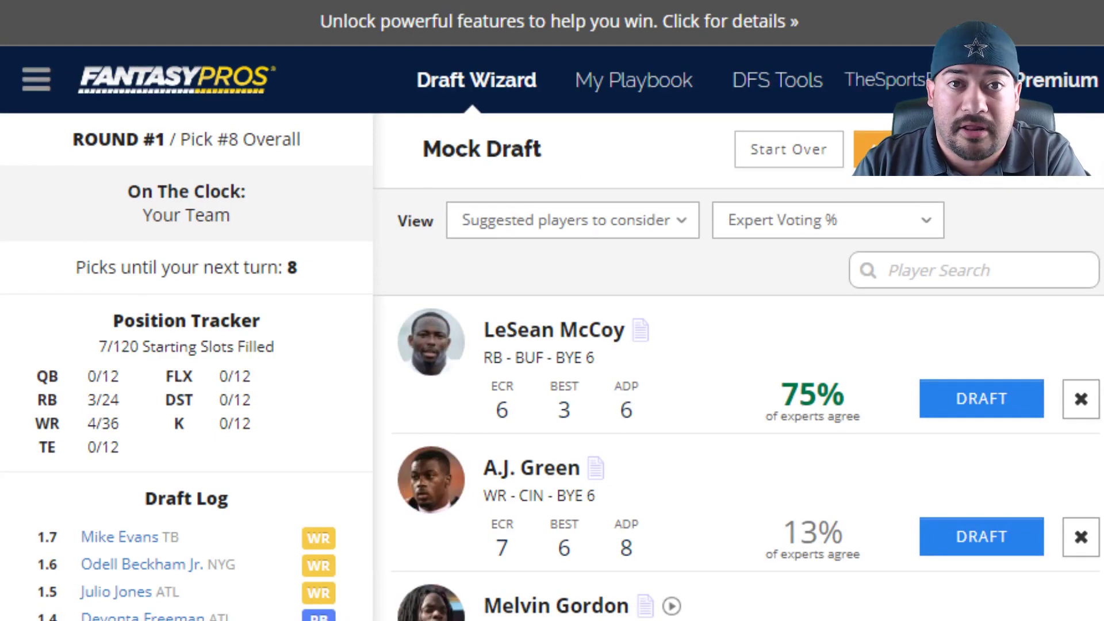
{"action": "scroll", "coordinate": [632, 310], "scroll_direction": "down", "scroll_amount": 6}
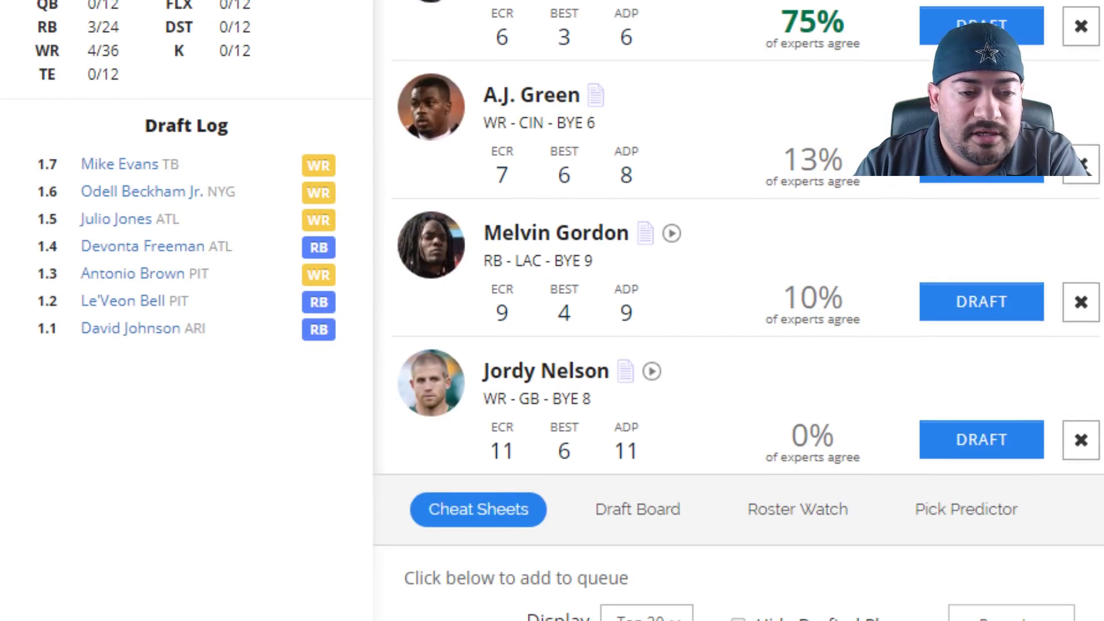
{"action": "scroll", "coordinate": [904, 527], "scroll_direction": "up", "scroll_amount": 4}
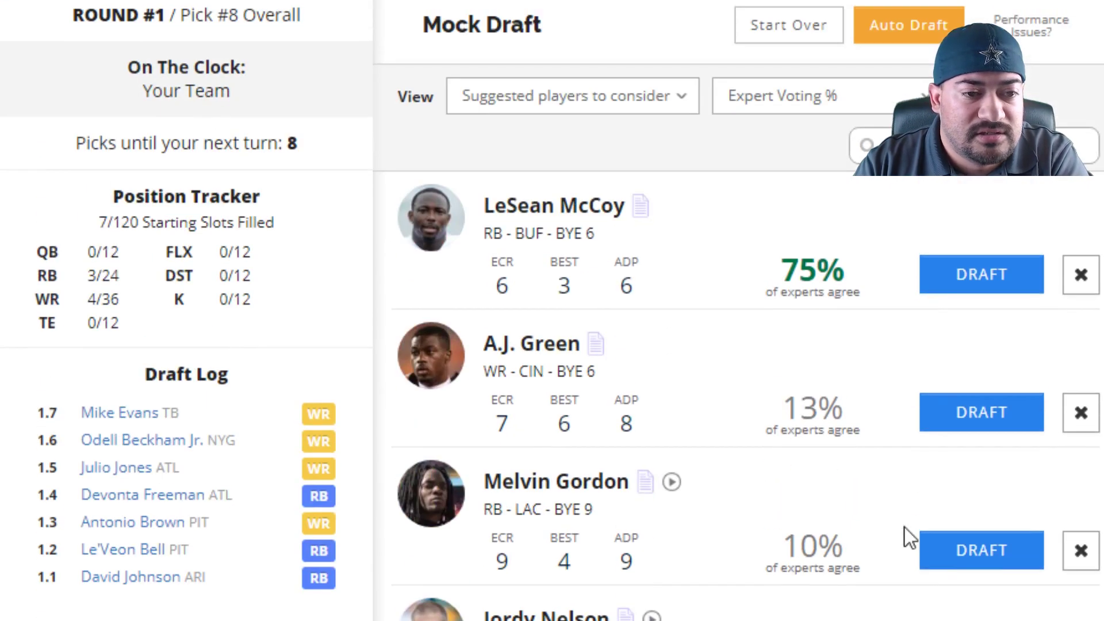
{"action": "left_click", "coordinate": [998, 436]}
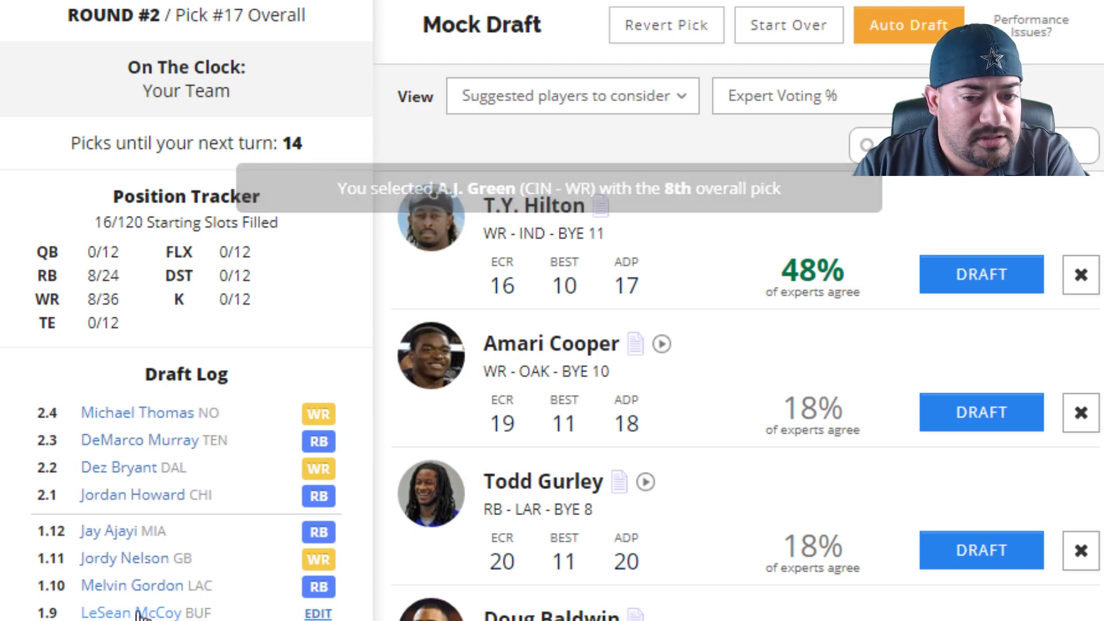
Review the draft log and filter the player suggestions to RB Only to compare running backs
{"action": "scroll", "coordinate": [140, 613], "scroll_direction": "down", "scroll_amount": 2}
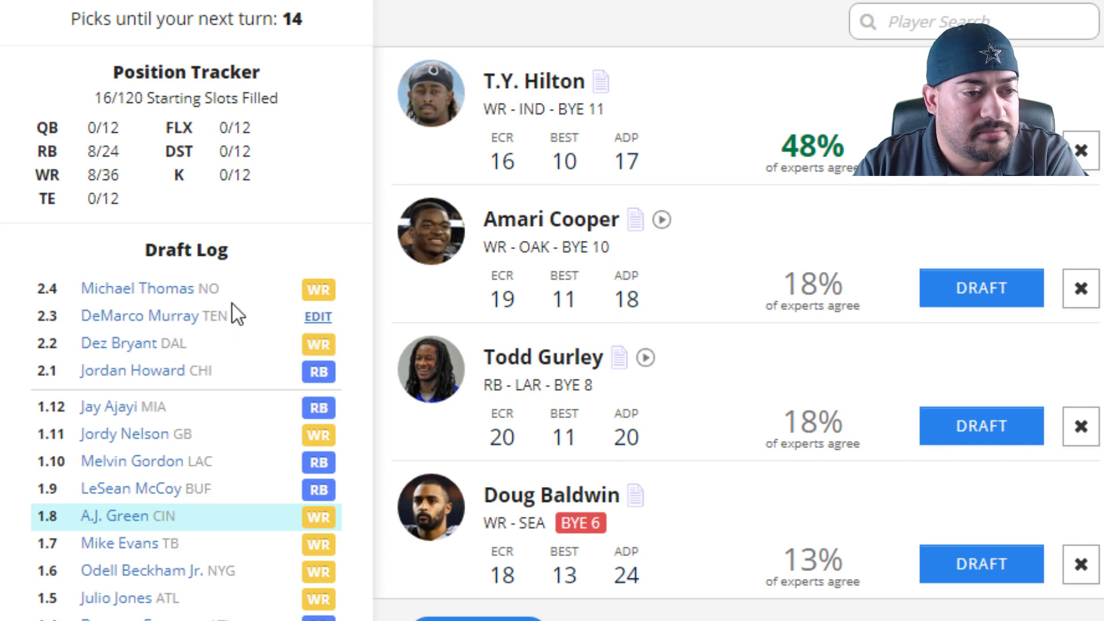
{"action": "scroll", "coordinate": [777, 517], "scroll_direction": "up", "scroll_amount": 2}
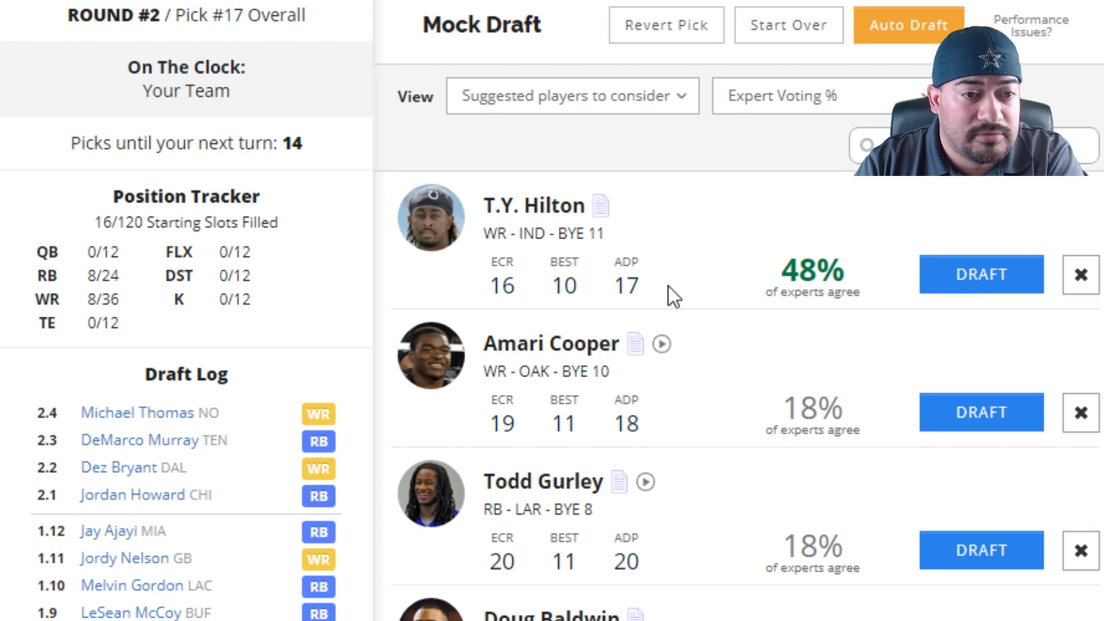
{"action": "scroll", "coordinate": [678, 359], "scroll_direction": "up", "scroll_amount": 2}
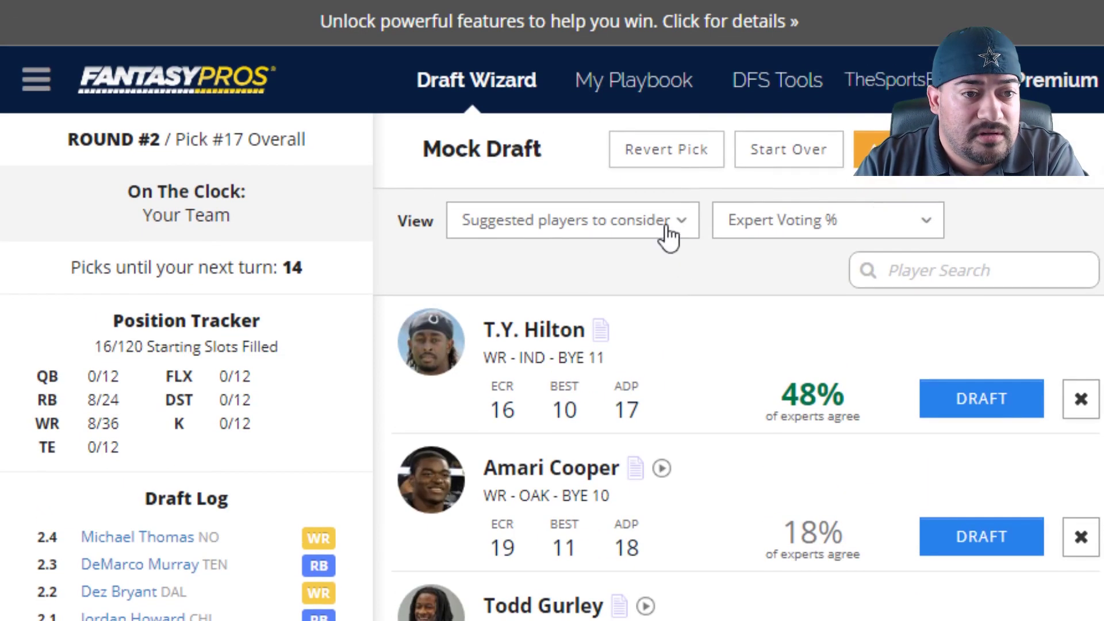
{"action": "left_click", "coordinate": [569, 423]}
{"action": "scroll", "coordinate": [592, 446], "scroll_direction": "down", "scroll_amount": 2}
{"action": "scroll", "coordinate": [632, 345], "scroll_direction": "down", "scroll_amount": 3}
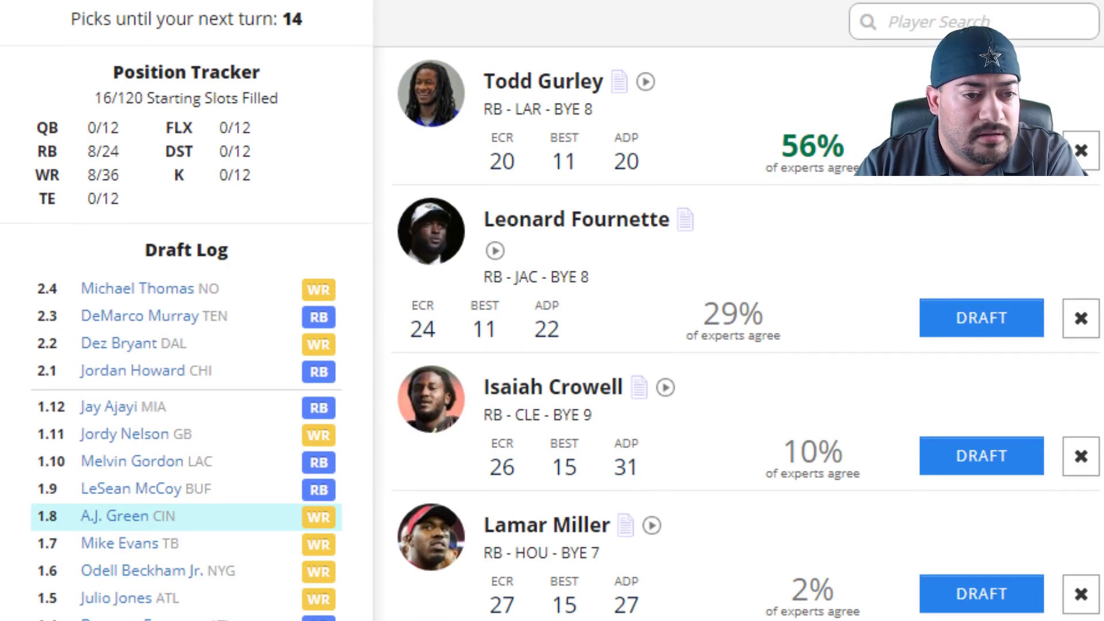
Filter the player suggestions to WR Only and compare the receivers with the overall cheat sheet rankings
{"action": "scroll", "coordinate": [632, 345], "scroll_direction": "up", "scroll_amount": 4}
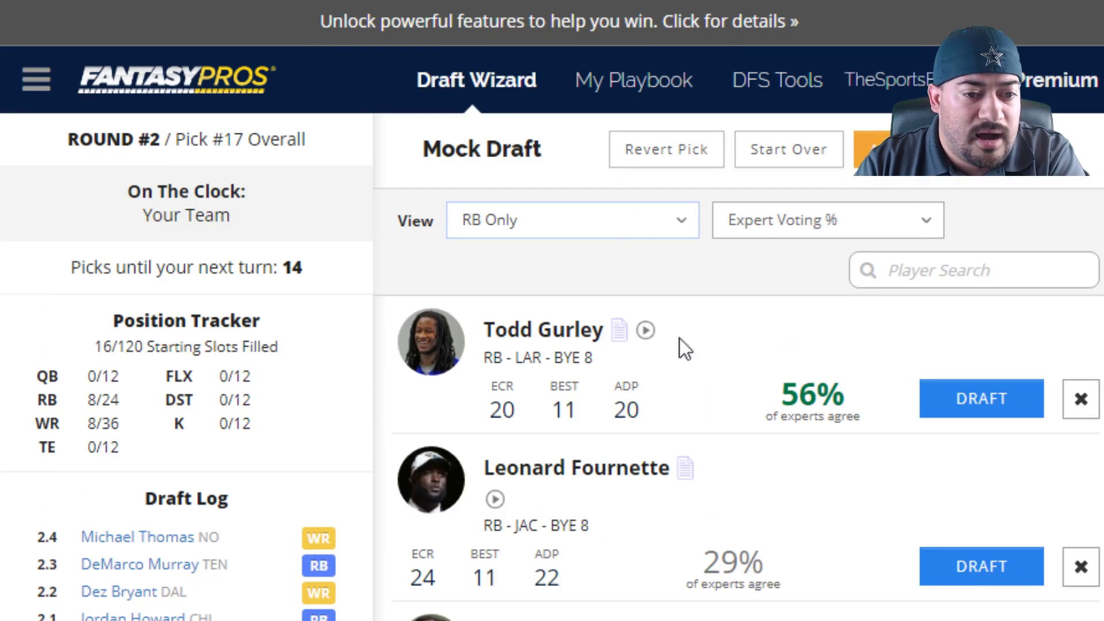
{"action": "left_click", "coordinate": [566, 450]}
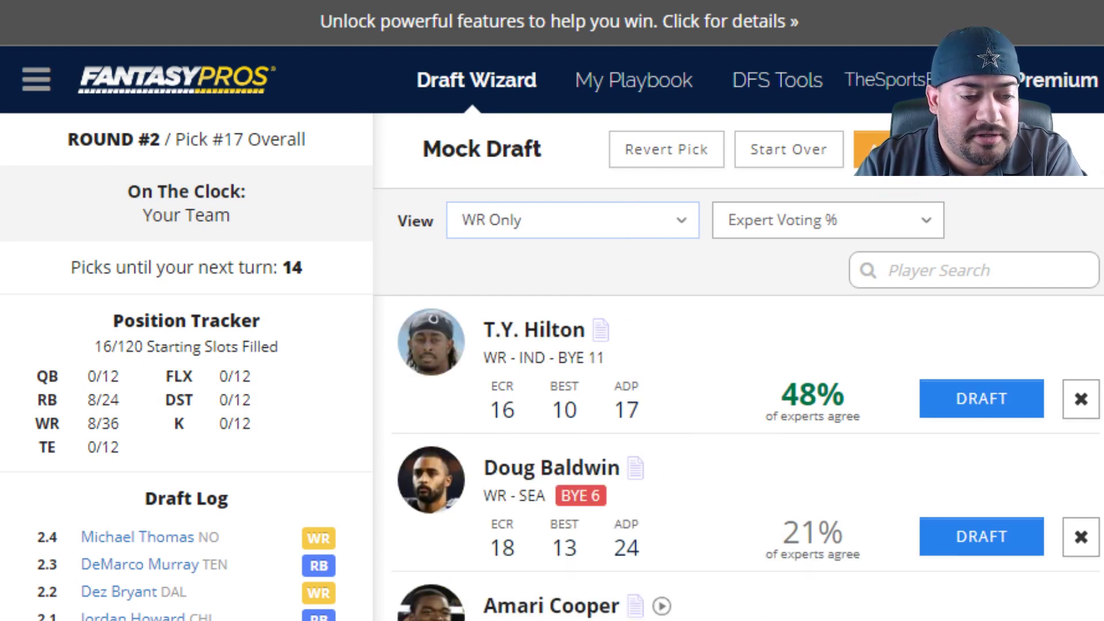
{"action": "scroll", "coordinate": [633, 345], "scroll_direction": "down", "scroll_amount": 4}
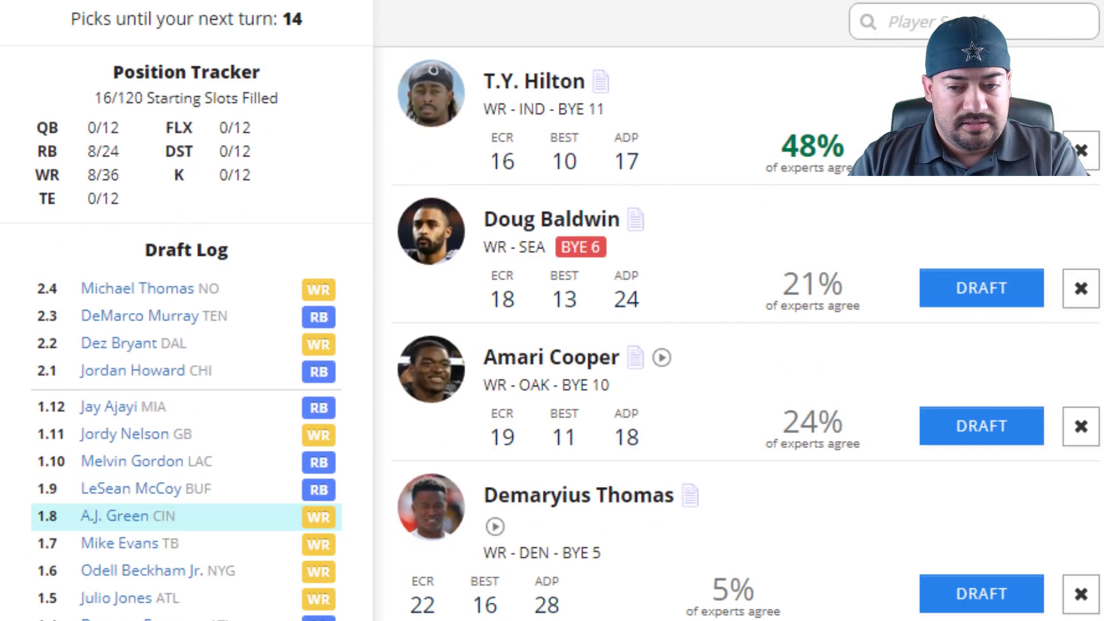
{"action": "scroll", "coordinate": [633, 345], "scroll_direction": "down", "scroll_amount": 12}
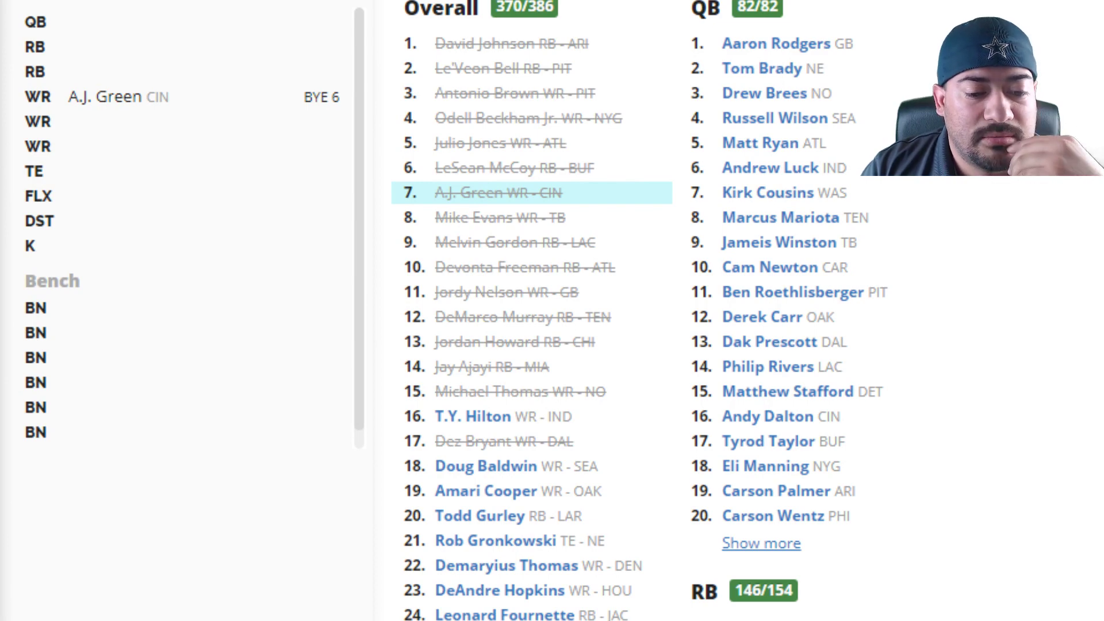
{"action": "scroll", "coordinate": [632, 345], "scroll_direction": "up", "scroll_amount": 15}
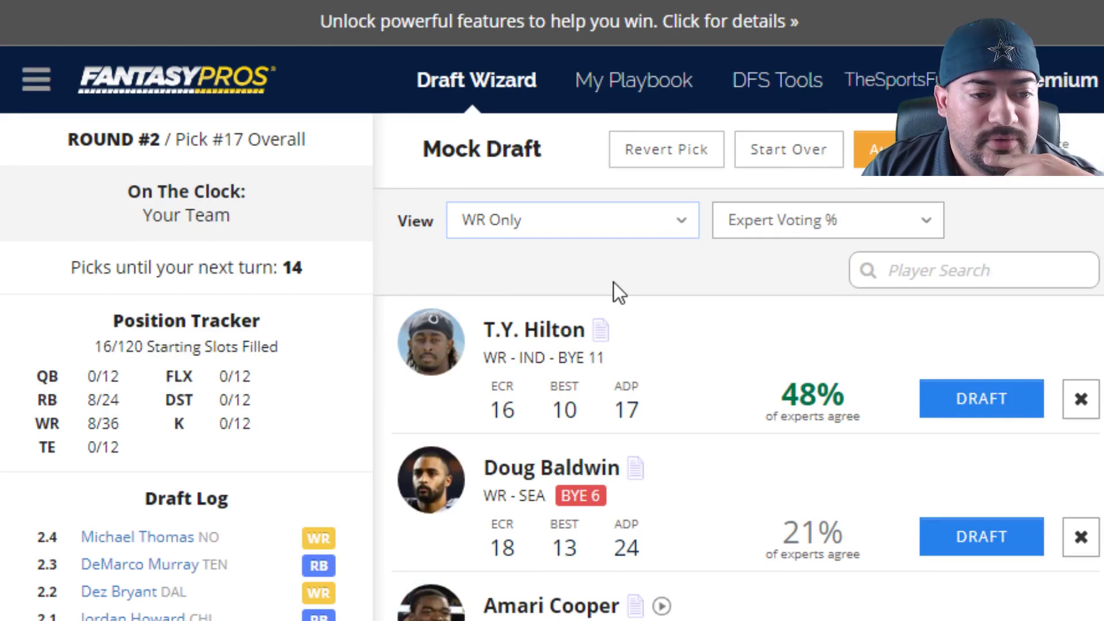
Return the player filter to RB Only and draft Todd Gurley with the second-round pick
{"action": "key", "text": "Up"}
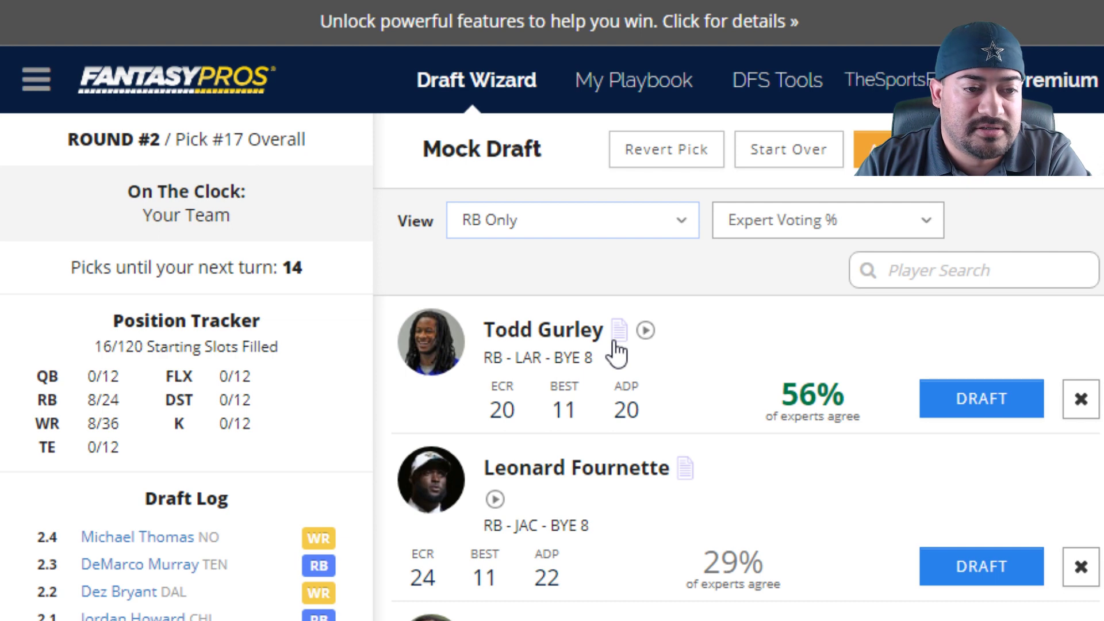
{"action": "mouse_move", "coordinate": [616, 352]}
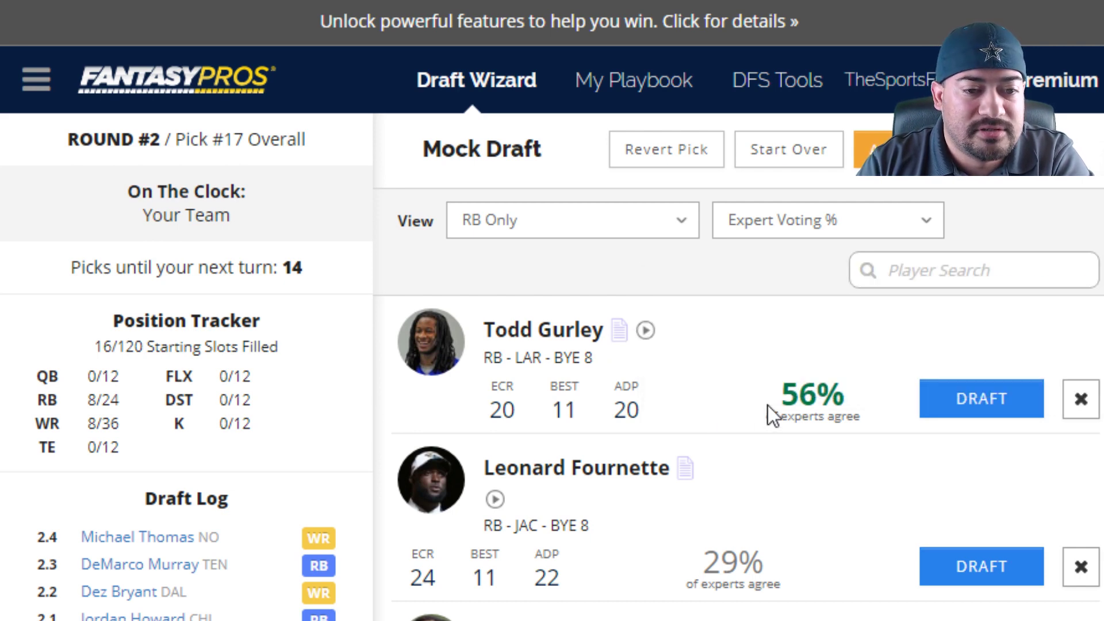
{"action": "left_click", "coordinate": [951, 411]}
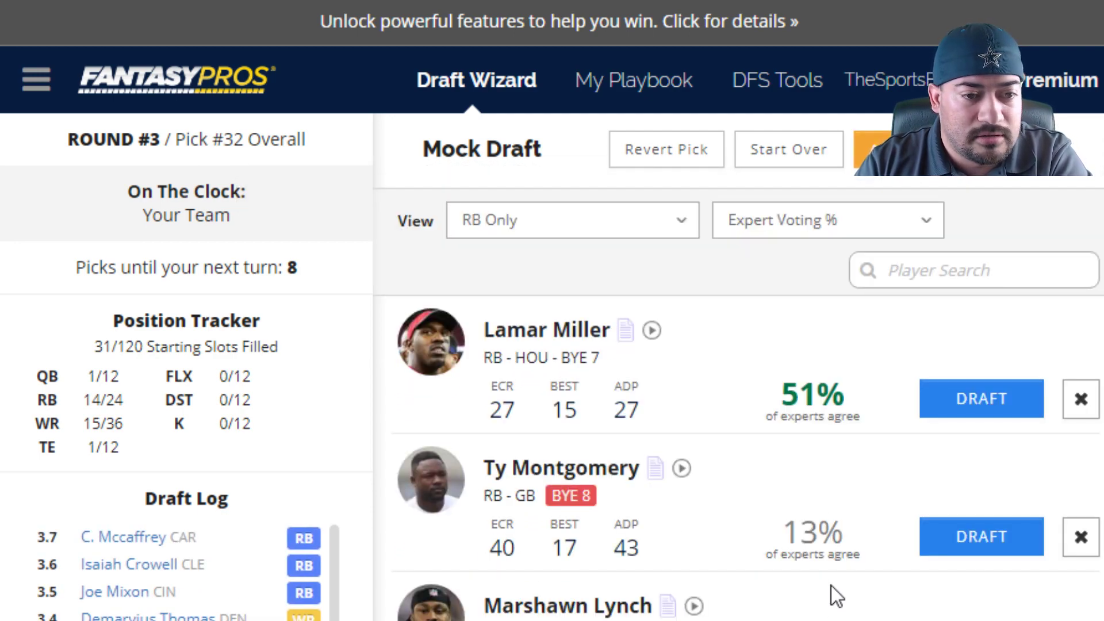
Compare the available running backs with the draft log for the third-round pick
{"action": "scroll", "coordinate": [831, 585], "scroll_direction": "down", "scroll_amount": 5}
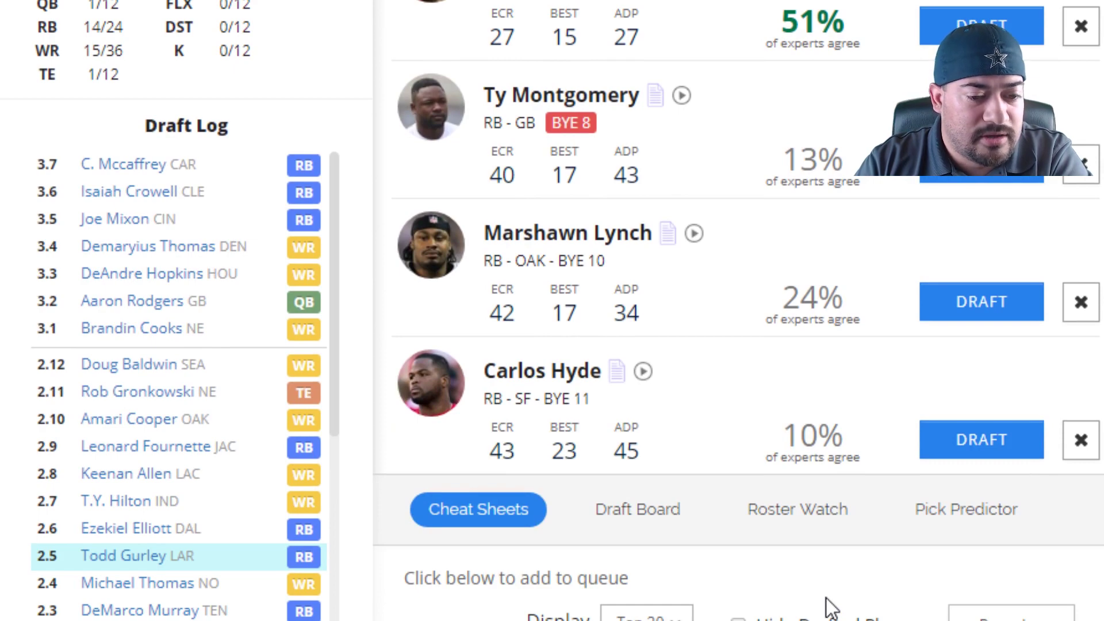
{"action": "scroll", "coordinate": [831, 608], "scroll_direction": "down", "scroll_amount": 2}
{"action": "scroll", "coordinate": [828, 605], "scroll_direction": "up", "scroll_amount": 4}
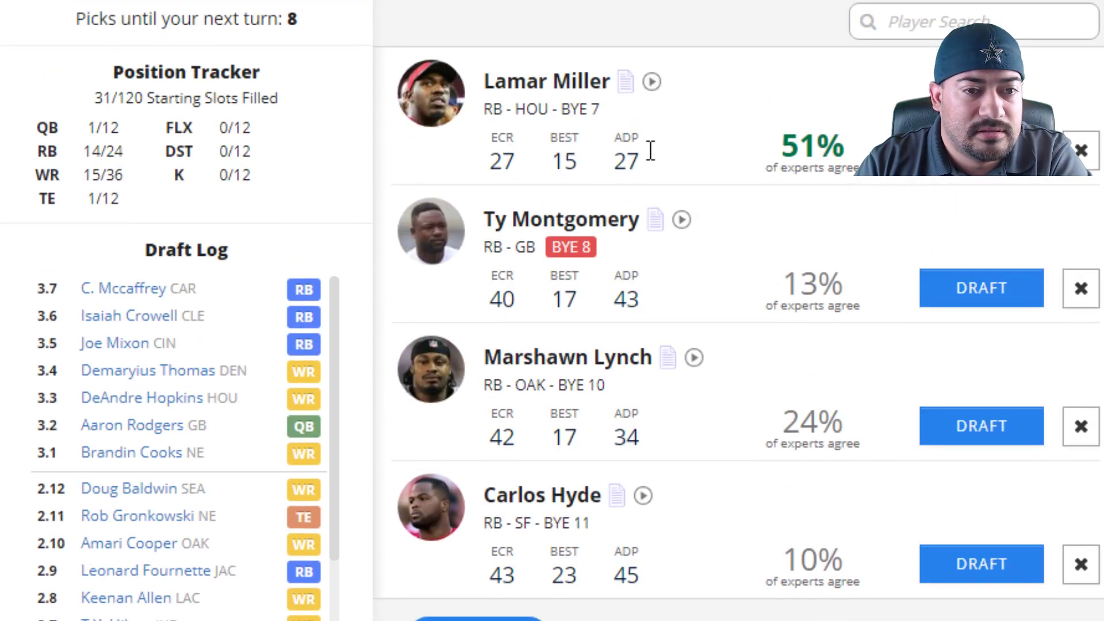
{"action": "scroll", "coordinate": [762, 610], "scroll_direction": "up", "scroll_amount": 2}
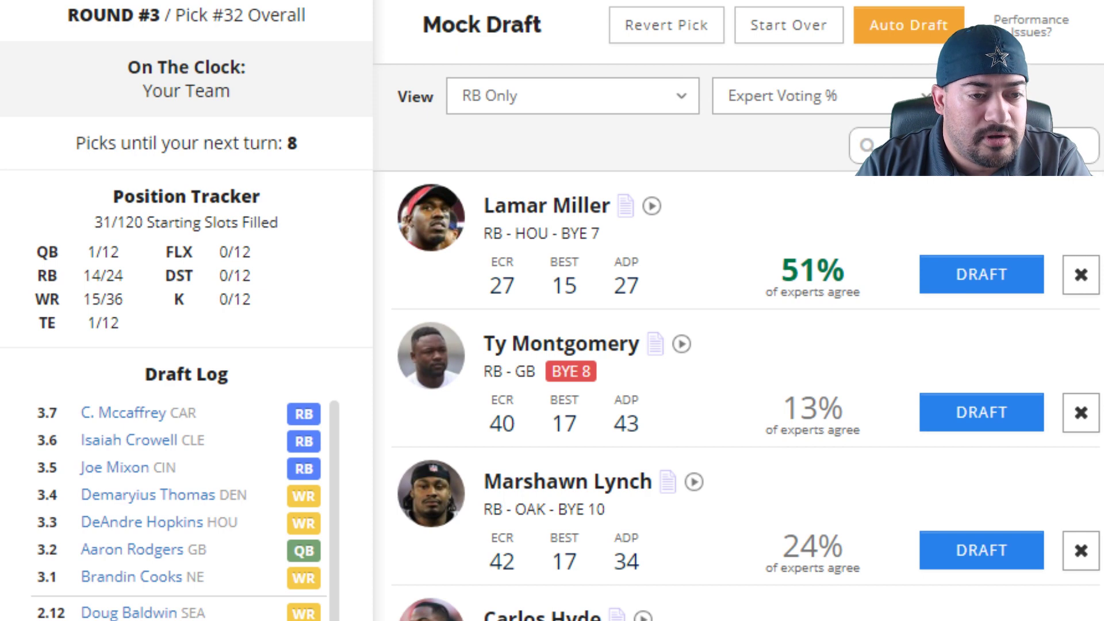
{"action": "scroll", "coordinate": [611, 264], "scroll_direction": "up", "scroll_amount": 2}
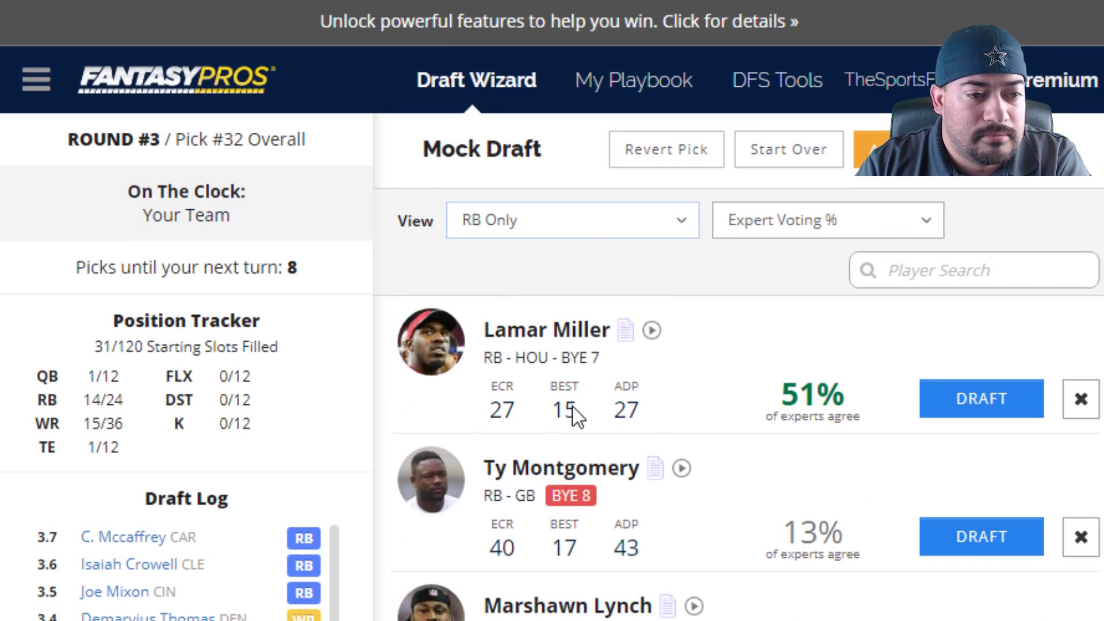
Switch the player view to Suggested players to consider, and draft Terrelle Pryor in round three and Lamar Miller in round four
{"action": "left_click", "coordinate": [613, 260]}
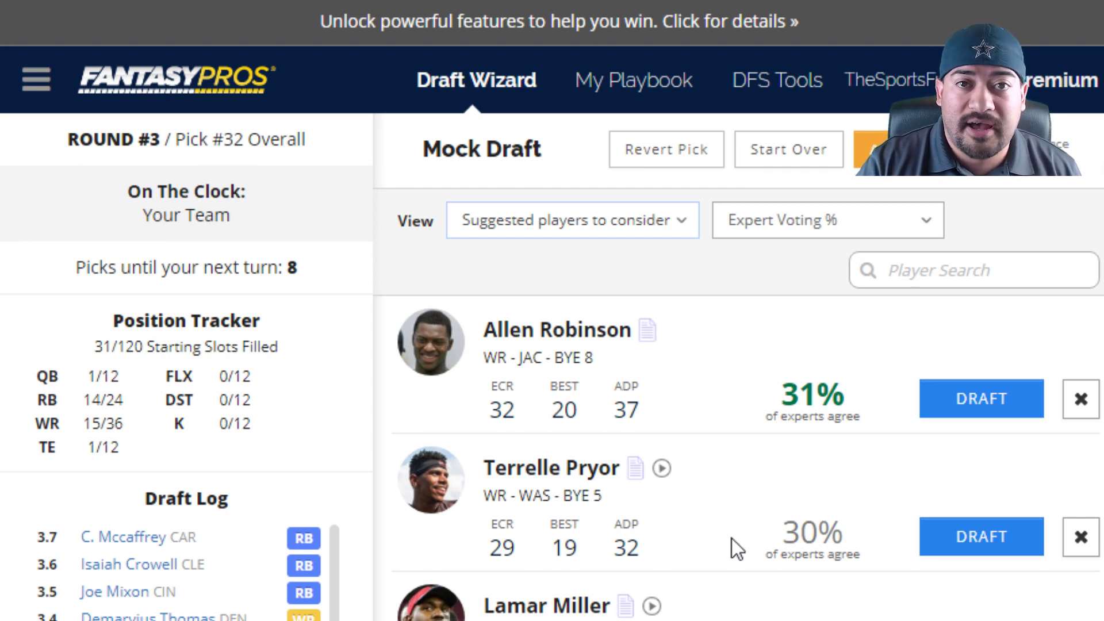
{"action": "left_click", "coordinate": [978, 551]}
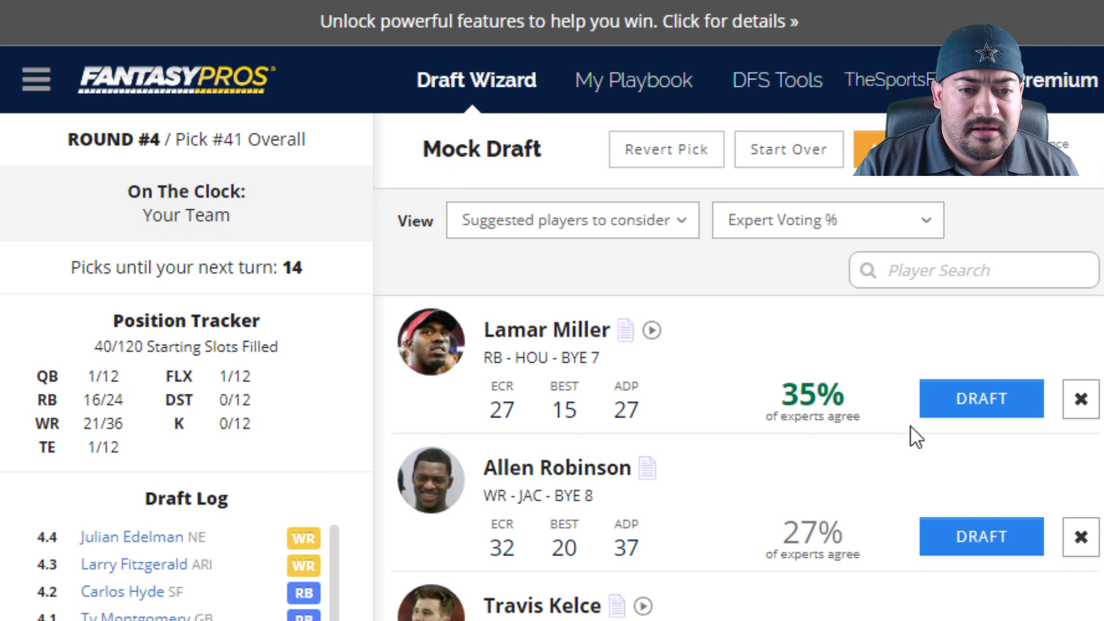
{"action": "left_click", "coordinate": [926, 410]}
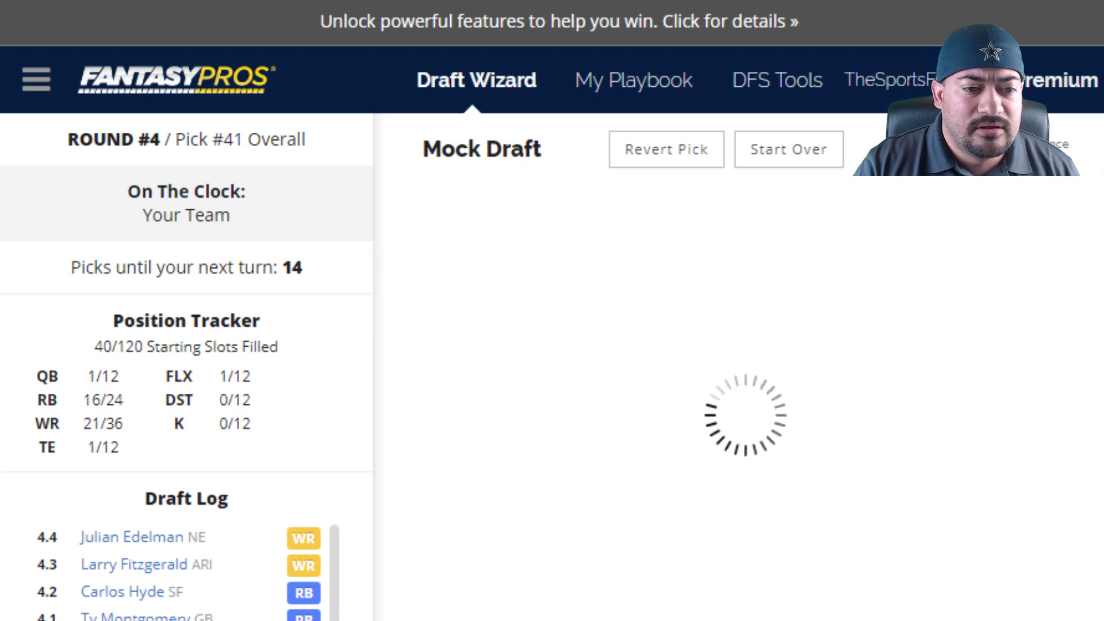
{"action": "scroll", "coordinate": [797, 606], "scroll_direction": "up", "scroll_amount": 2}
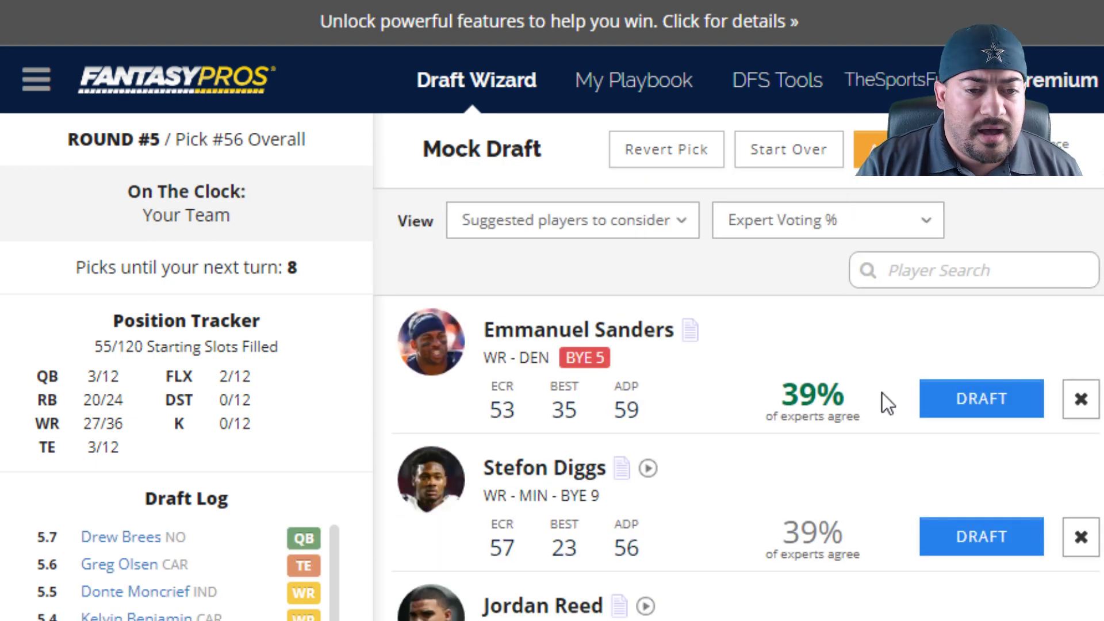
Review the fifth-round suggestions and filter the players to WR Only to compare the available receivers
{"action": "scroll", "coordinate": [880, 394], "scroll_direction": "down", "scroll_amount": 4}
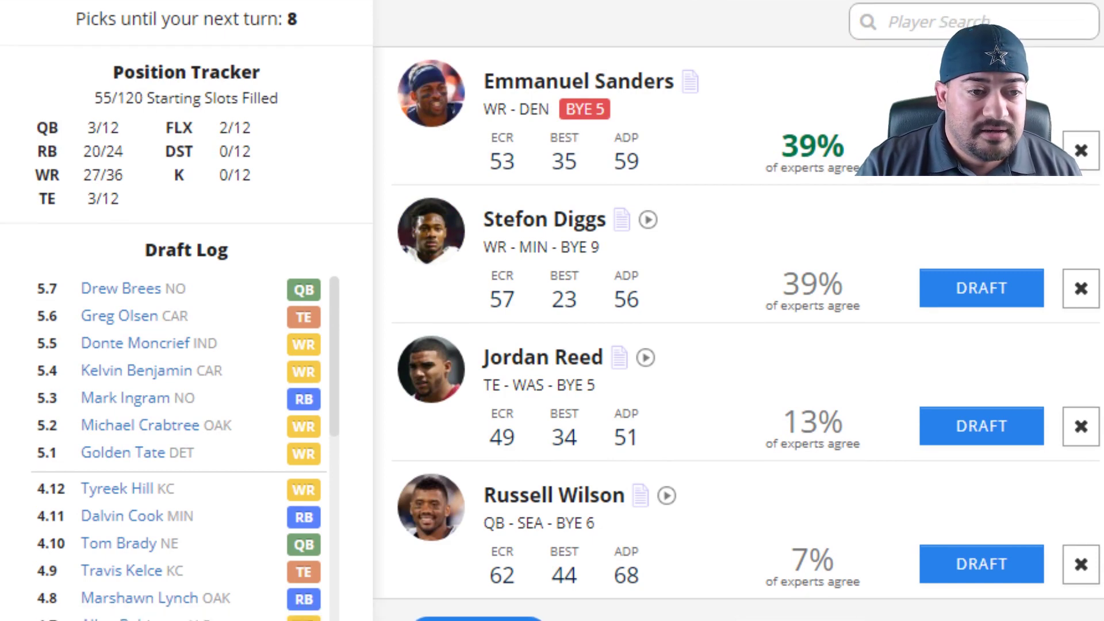
{"action": "scroll", "coordinate": [630, 160], "scroll_direction": "up", "scroll_amount": 2}
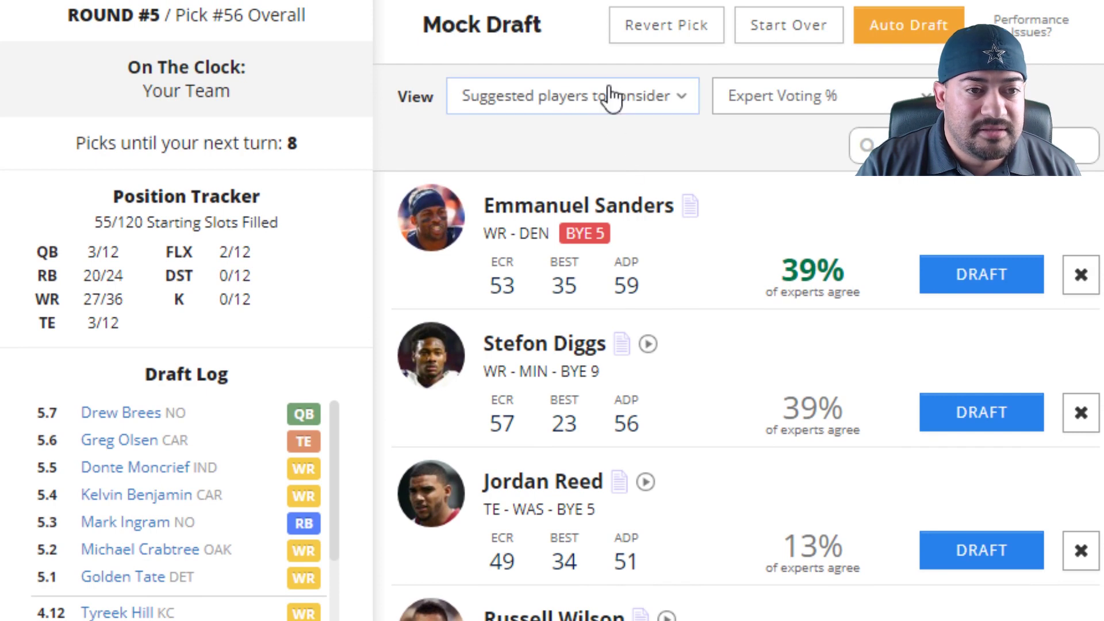
{"action": "left_click", "coordinate": [593, 320]}
{"action": "scroll", "coordinate": [730, 498], "scroll_direction": "down", "scroll_amount": 1}
{"action": "scroll", "coordinate": [730, 498], "scroll_direction": "down", "scroll_amount": 5}
{"action": "scroll", "coordinate": [731, 500], "scroll_direction": "up", "scroll_amount": 6}
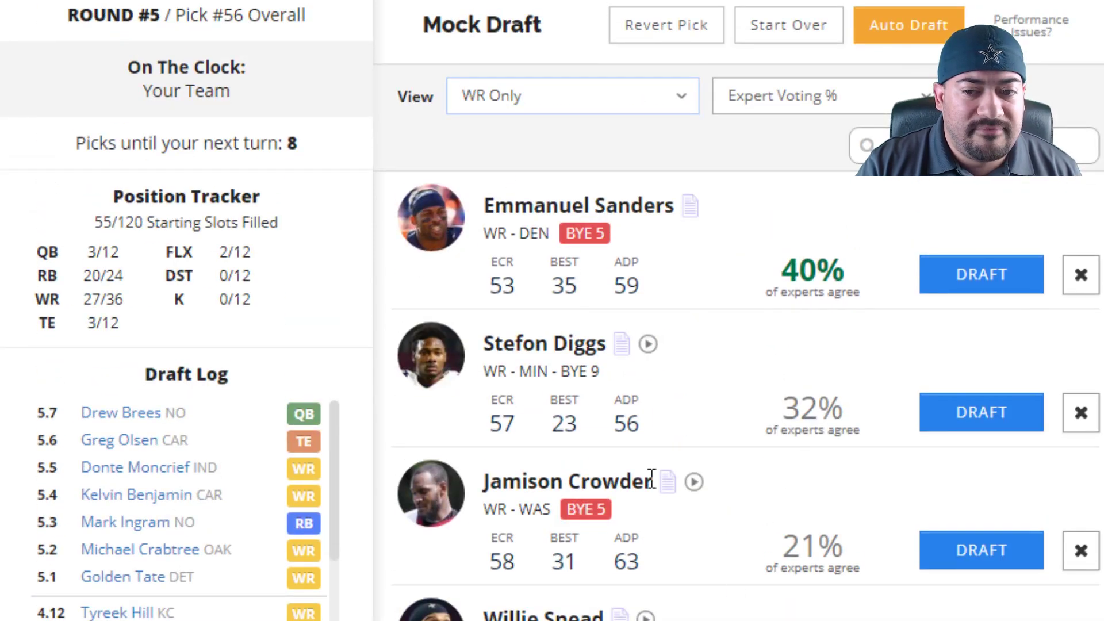
{"action": "scroll", "coordinate": [652, 477], "scroll_direction": "down", "scroll_amount": 2}
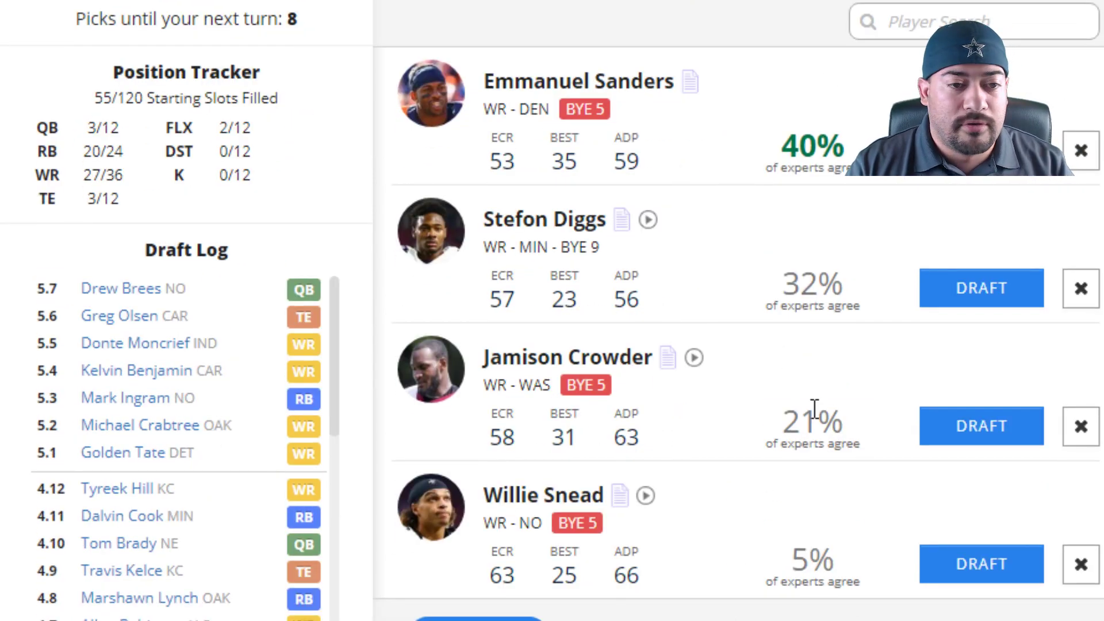
Examine the overall and WR cheat sheet rankings for receivers still available in round five
{"action": "scroll", "coordinate": [802, 440], "scroll_direction": "down", "scroll_amount": 8}
{"action": "scroll", "coordinate": [801, 444], "scroll_direction": "down", "scroll_amount": 12}
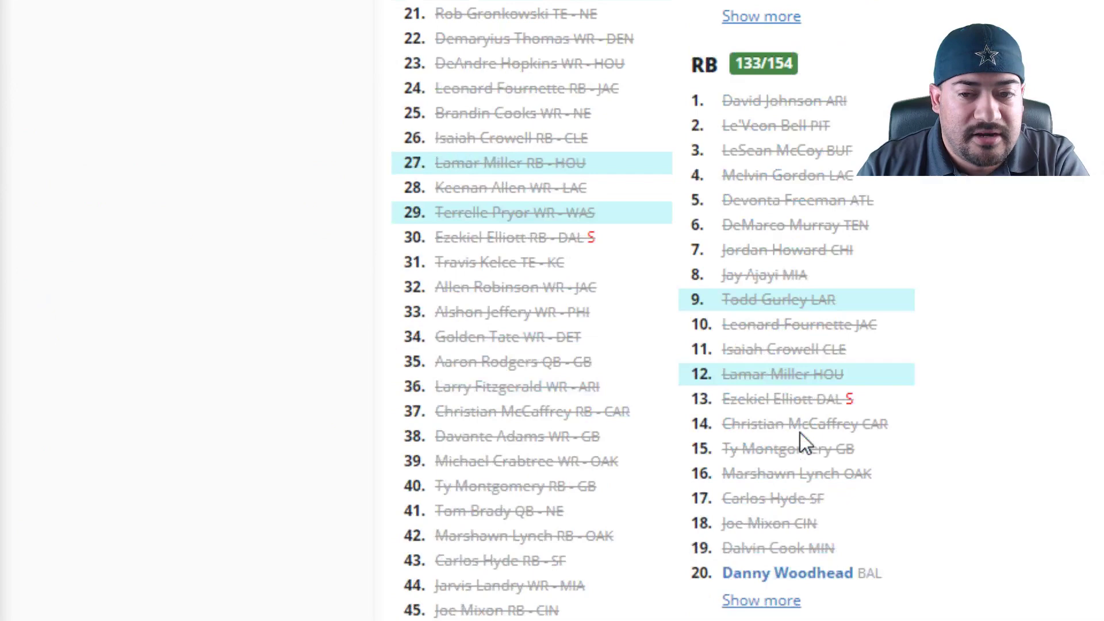
{"action": "scroll", "coordinate": [802, 444], "scroll_direction": "down", "scroll_amount": 6}
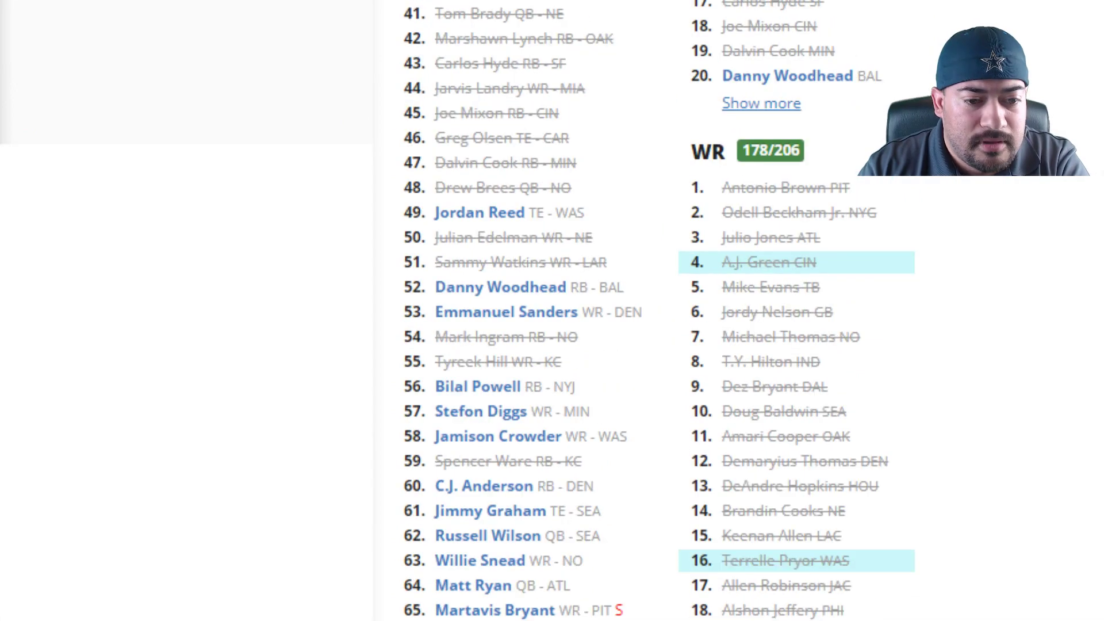
{"action": "scroll", "coordinate": [821, 488], "scroll_direction": "down", "scroll_amount": 12}
{"action": "scroll", "coordinate": [820, 488], "scroll_direction": "up", "scroll_amount": 5}
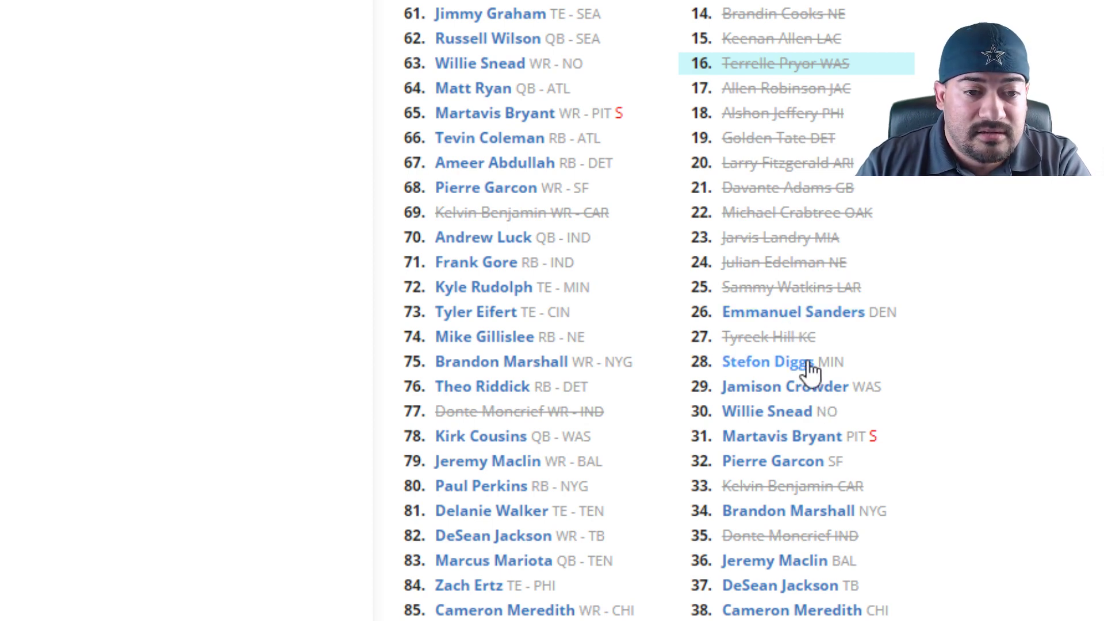
{"action": "scroll", "coordinate": [808, 371], "scroll_direction": "down", "scroll_amount": 2}
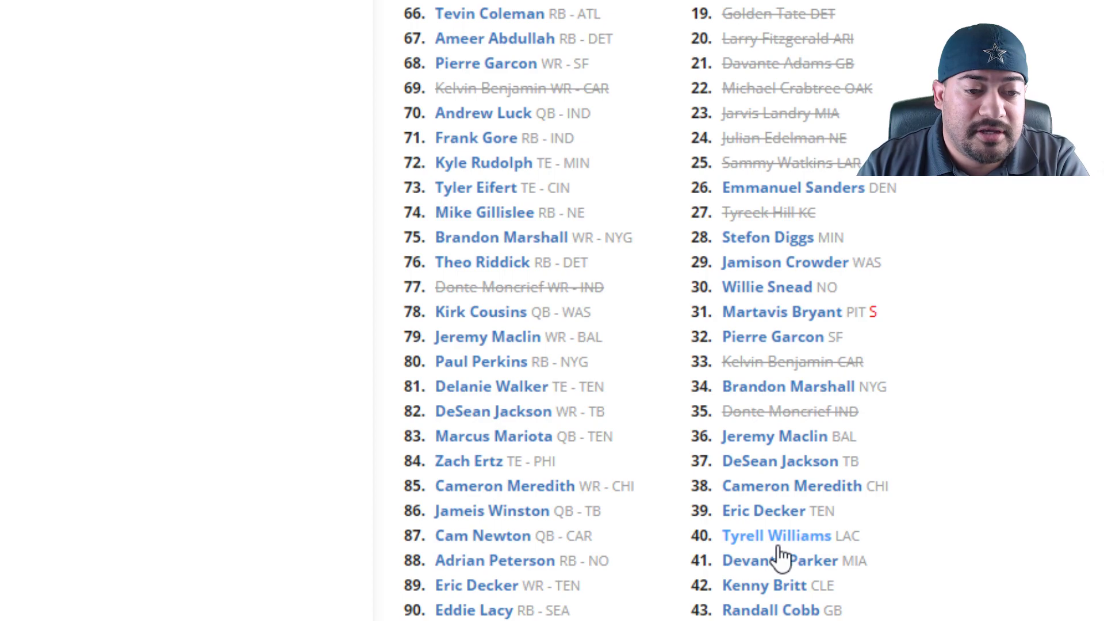
{"action": "scroll", "coordinate": [782, 600], "scroll_direction": "up", "scroll_amount": 20}
{"action": "scroll", "coordinate": [794, 609], "scroll_direction": "up", "scroll_amount": 15}
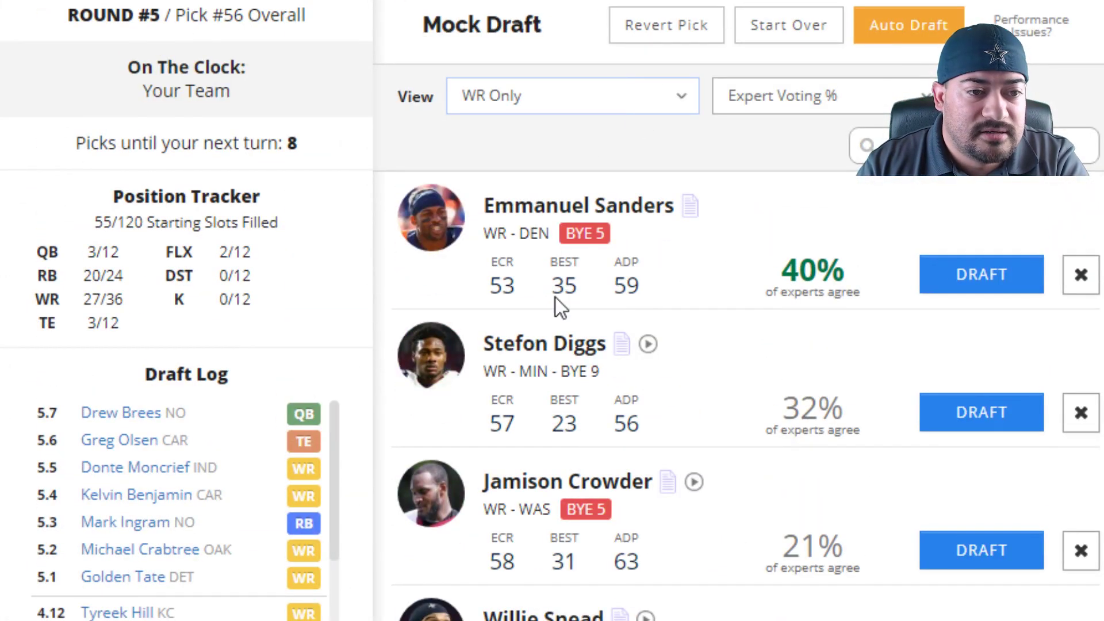
Filter the player suggestions to RB Only and draft C.J. Anderson with the fifth-round pick
{"action": "key", "text": "Up"}
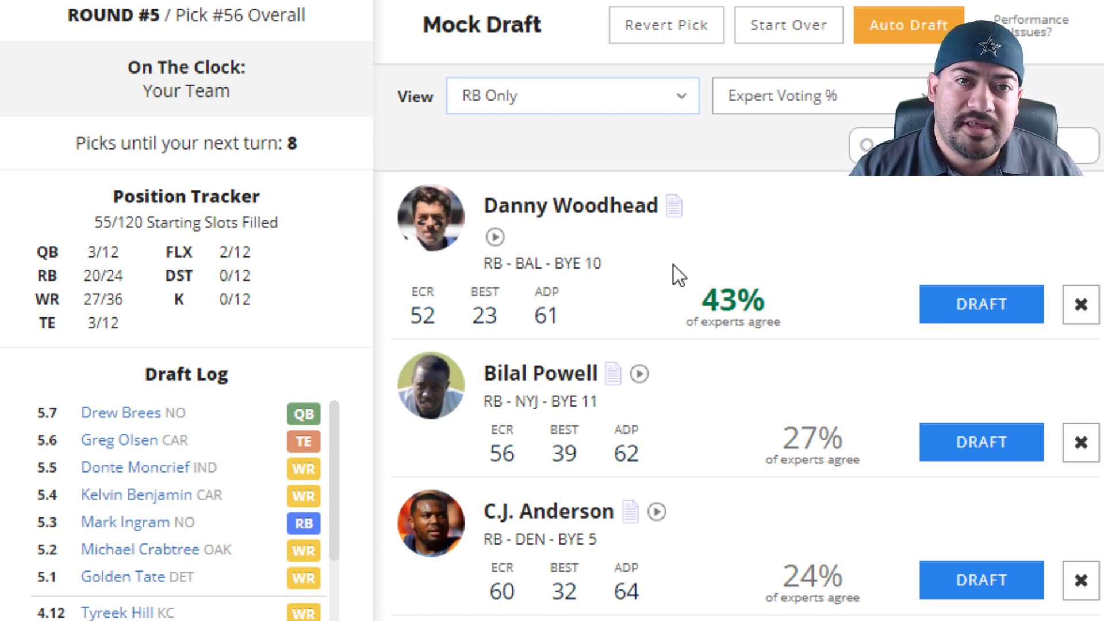
{"action": "scroll", "coordinate": [705, 518], "scroll_direction": "down", "scroll_amount": 2}
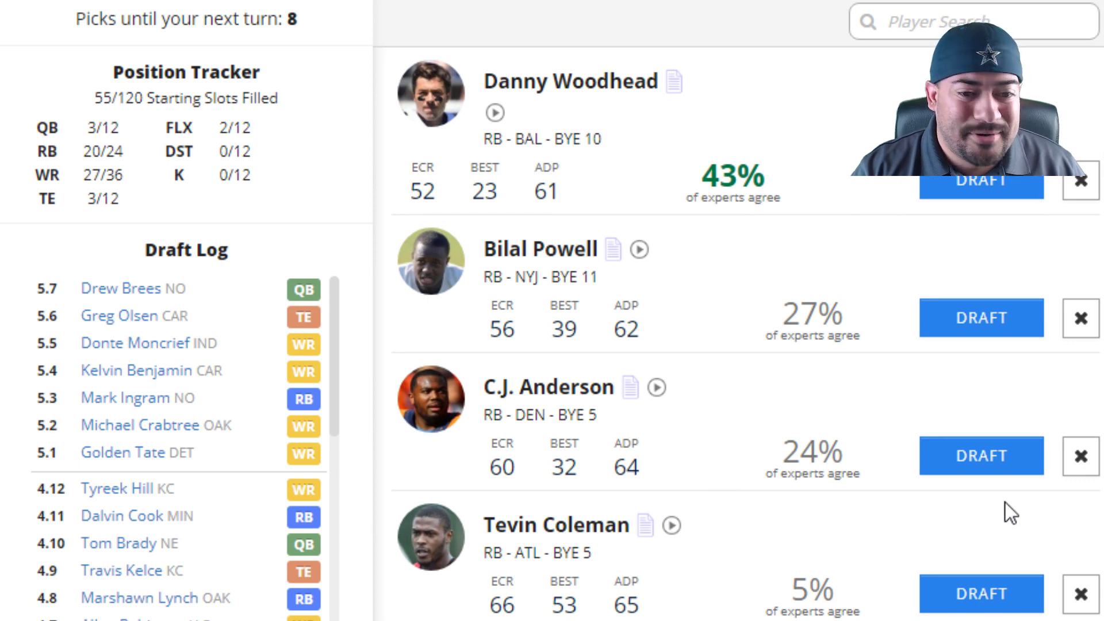
{"action": "left_click", "coordinate": [1007, 468]}
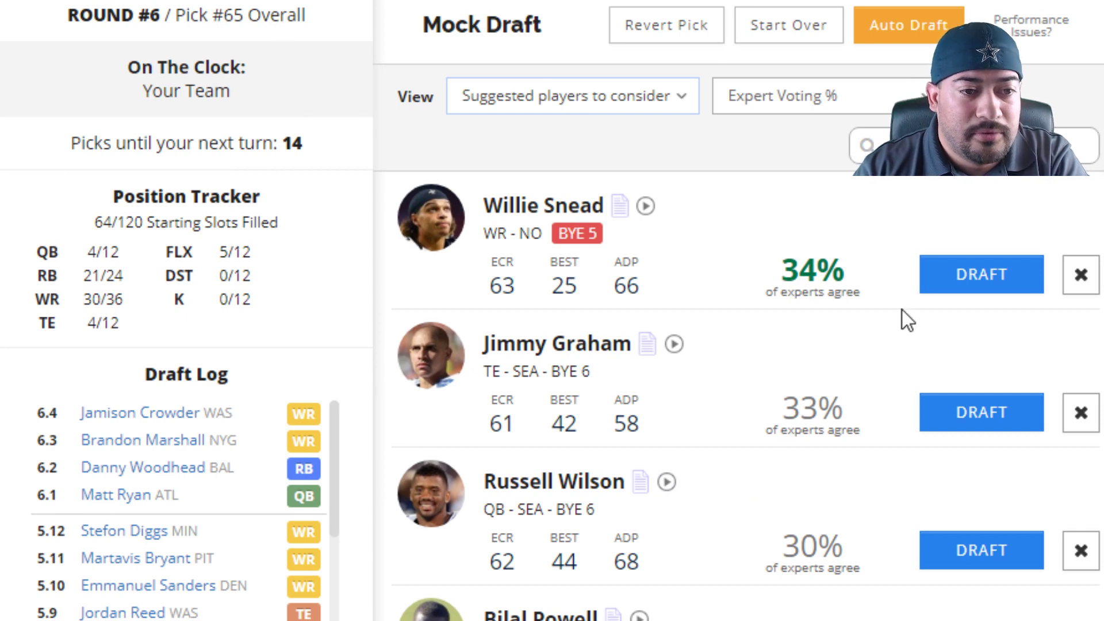
Review the sixth-round suggestions and filter them to WR Only to compare the remaining receivers
{"action": "scroll", "coordinate": [838, 526], "scroll_direction": "down", "scroll_amount": 2}
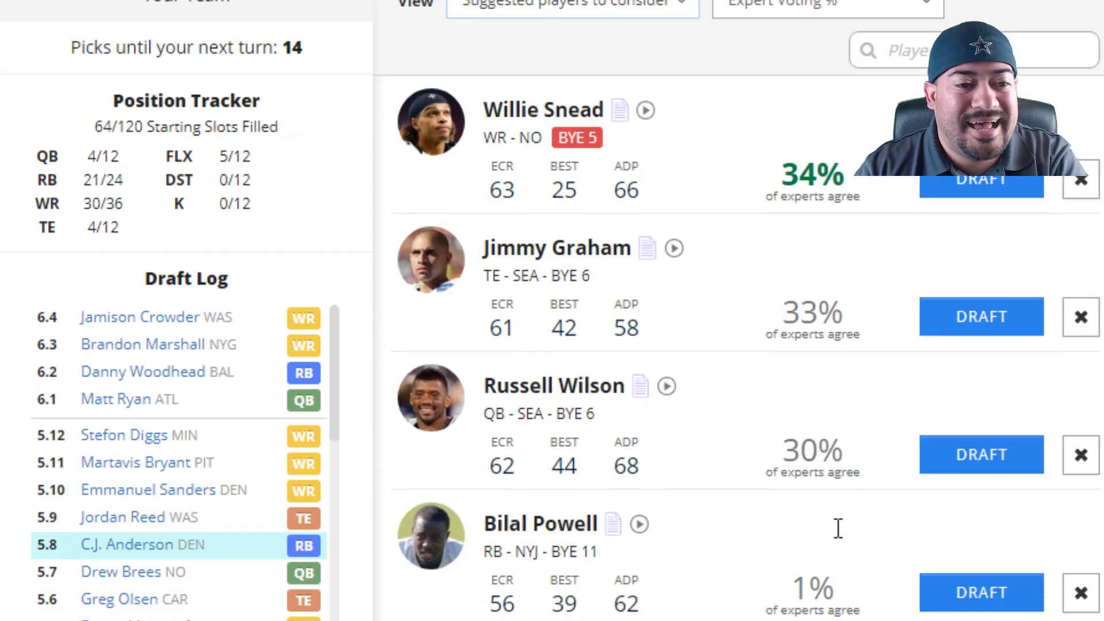
{"action": "scroll", "coordinate": [709, 583], "scroll_direction": "up", "scroll_amount": 2}
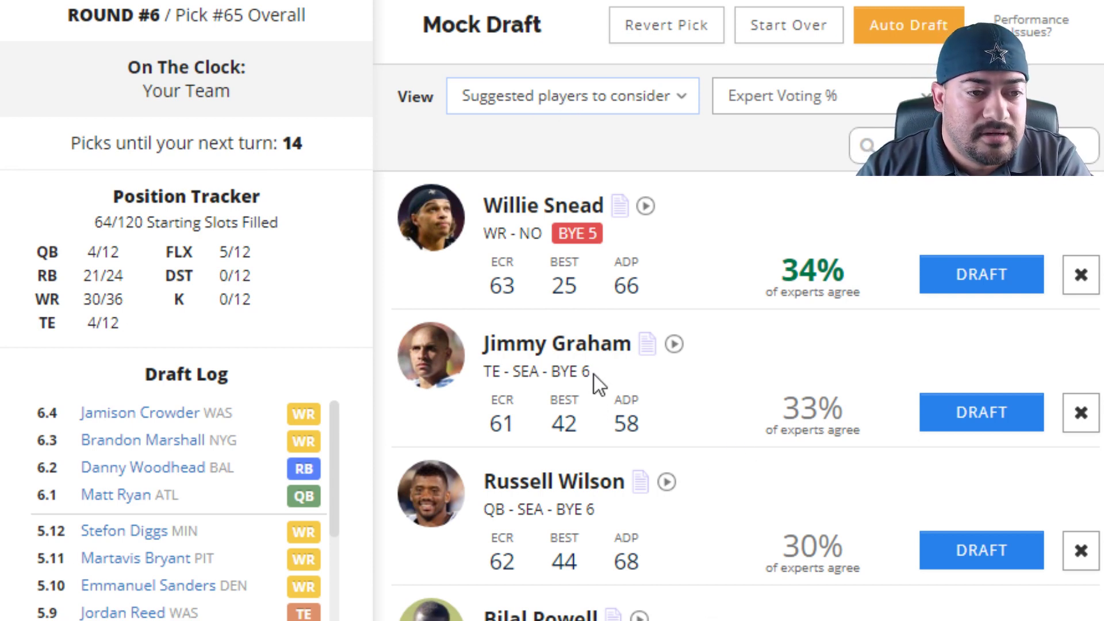
{"action": "left_click", "coordinate": [603, 346]}
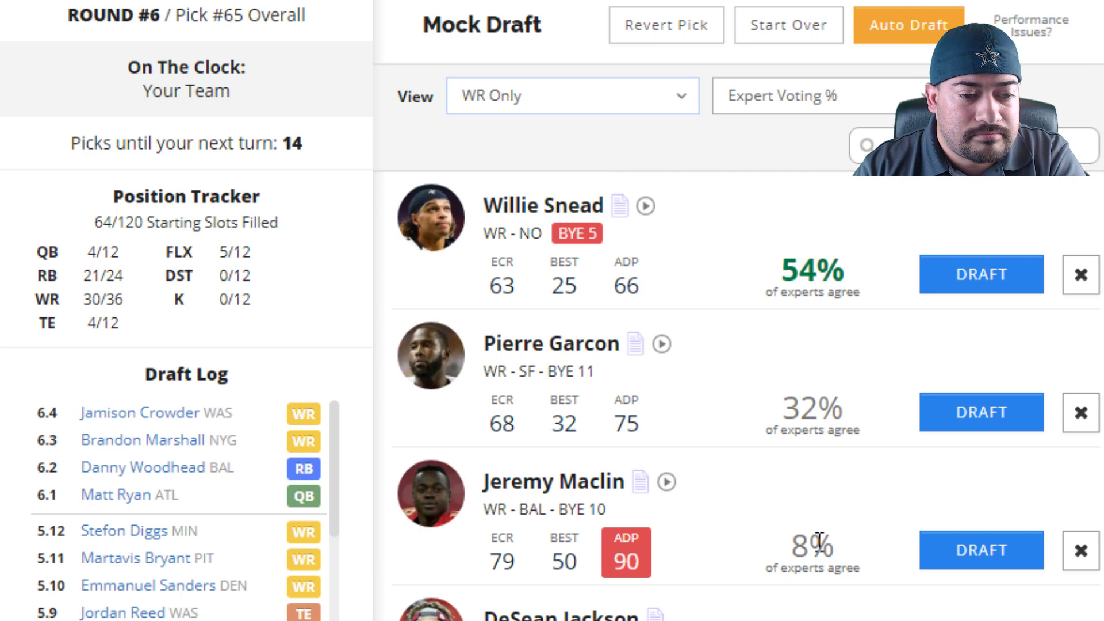
{"action": "scroll", "coordinate": [819, 540], "scroll_direction": "up", "scroll_amount": 2}
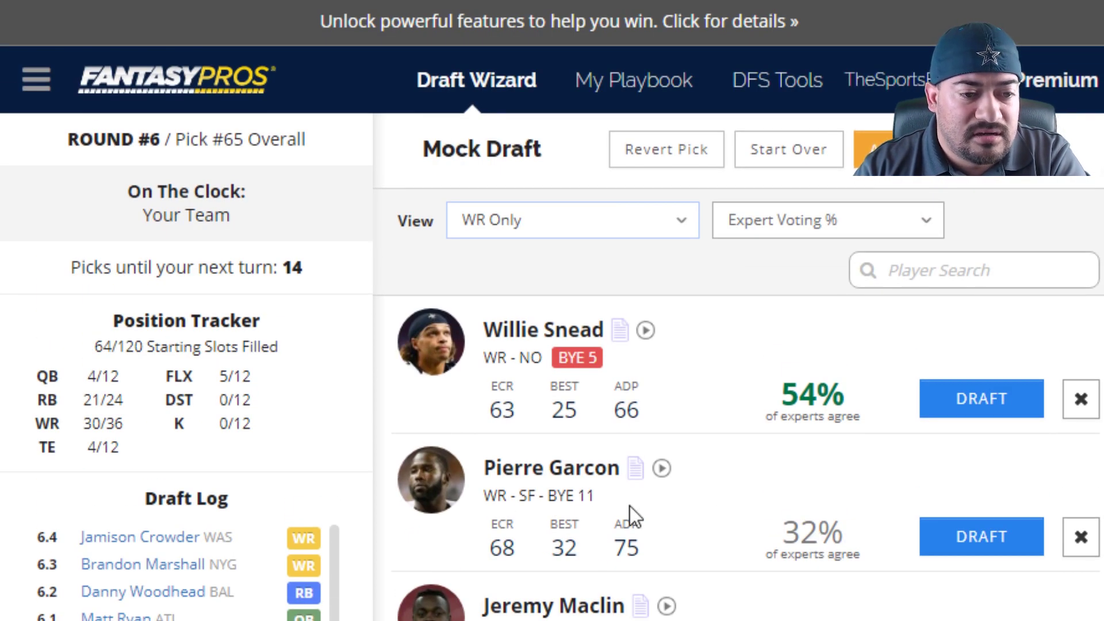
Filter the player suggestions to TE Only and draft Jimmy Graham with the sixth-round pick
{"action": "left_click", "coordinate": [626, 242]}
{"action": "left_click", "coordinate": [545, 502]}
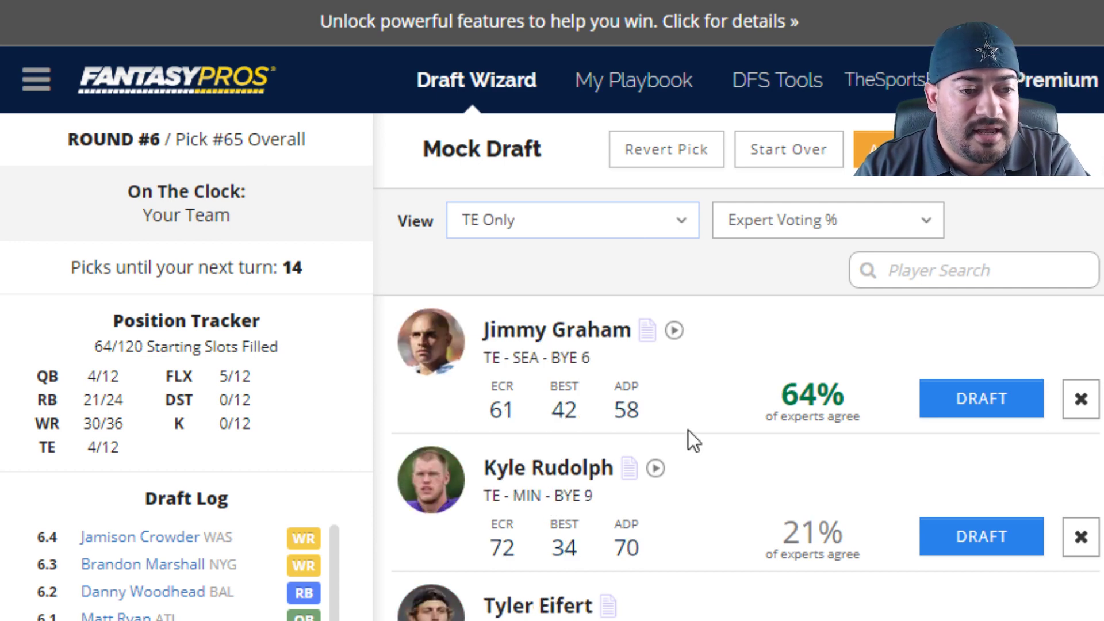
{"action": "scroll", "coordinate": [689, 429], "scroll_direction": "down", "scroll_amount": 2}
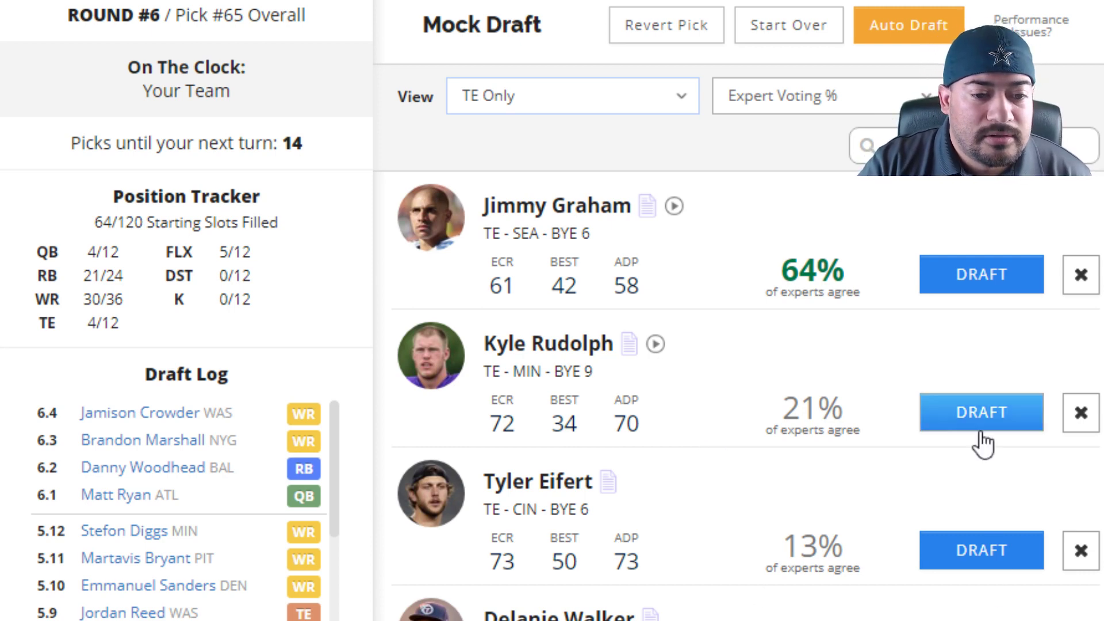
{"action": "left_click", "coordinate": [977, 293]}
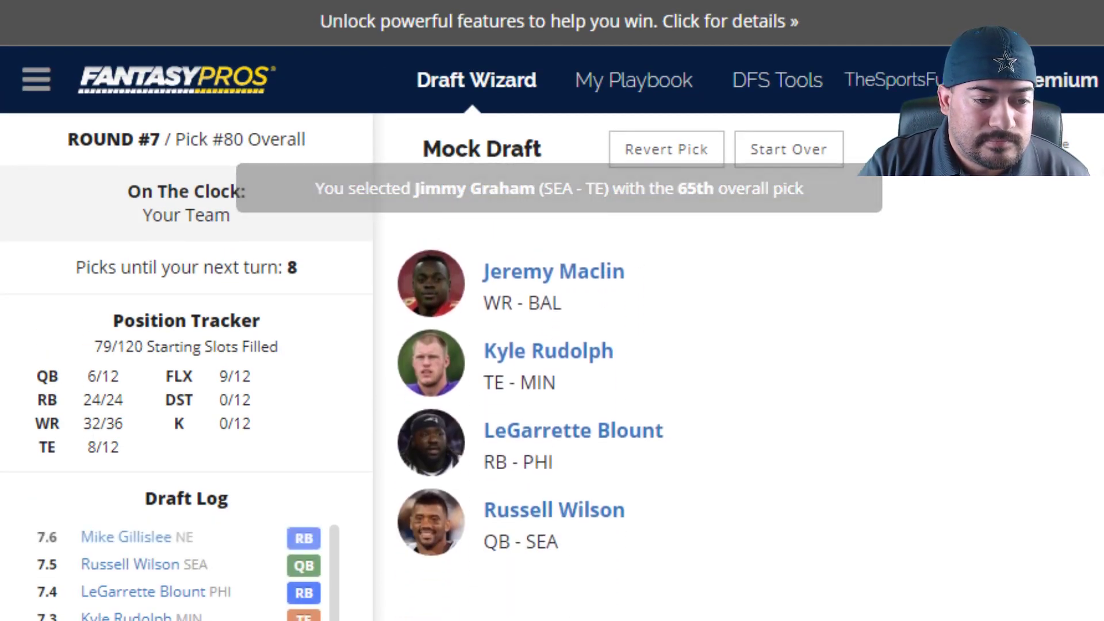
Return the player view to Suggested players to consider and draft DeSean Jackson with the seventh-round pick
{"action": "left_click", "coordinate": [630, 230]}
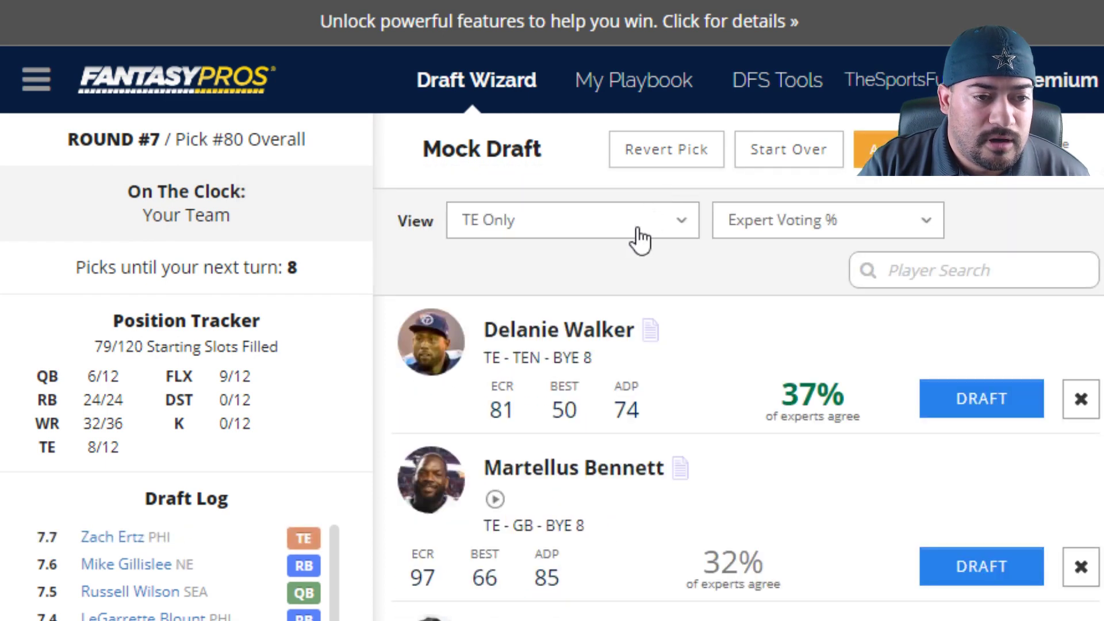
{"action": "left_click", "coordinate": [626, 275]}
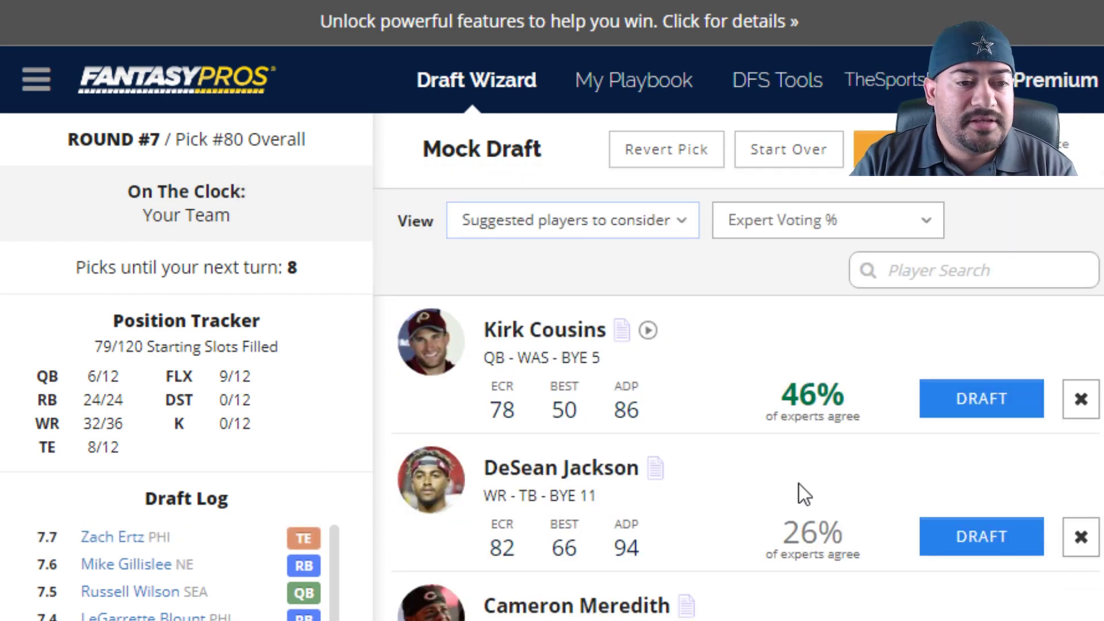
{"action": "scroll", "coordinate": [803, 481], "scroll_direction": "down", "scroll_amount": 4}
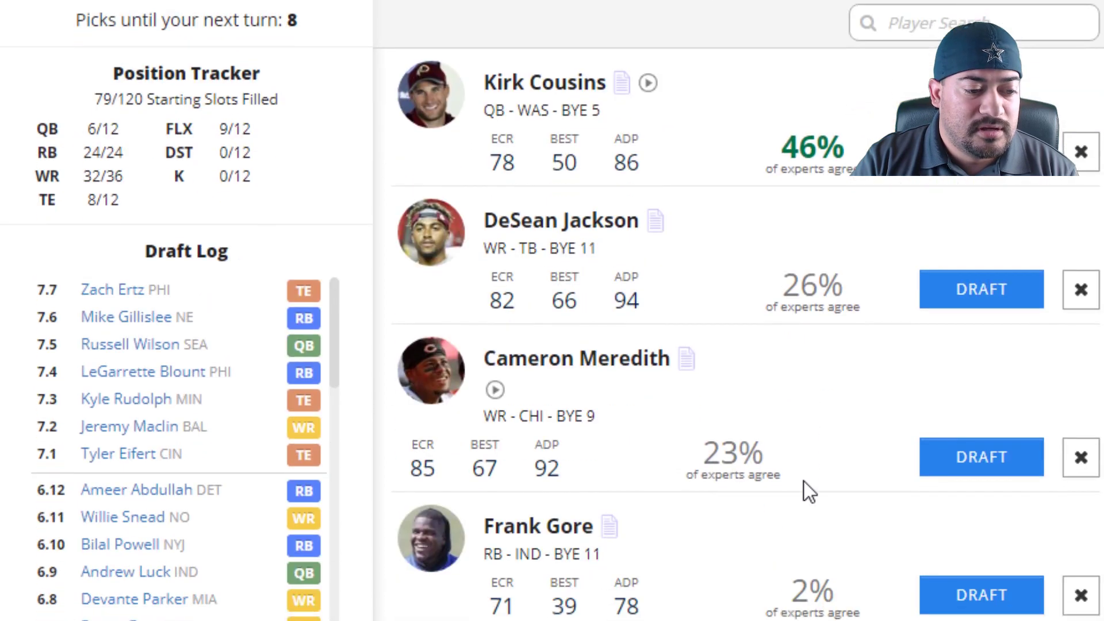
{"action": "left_click", "coordinate": [976, 291]}
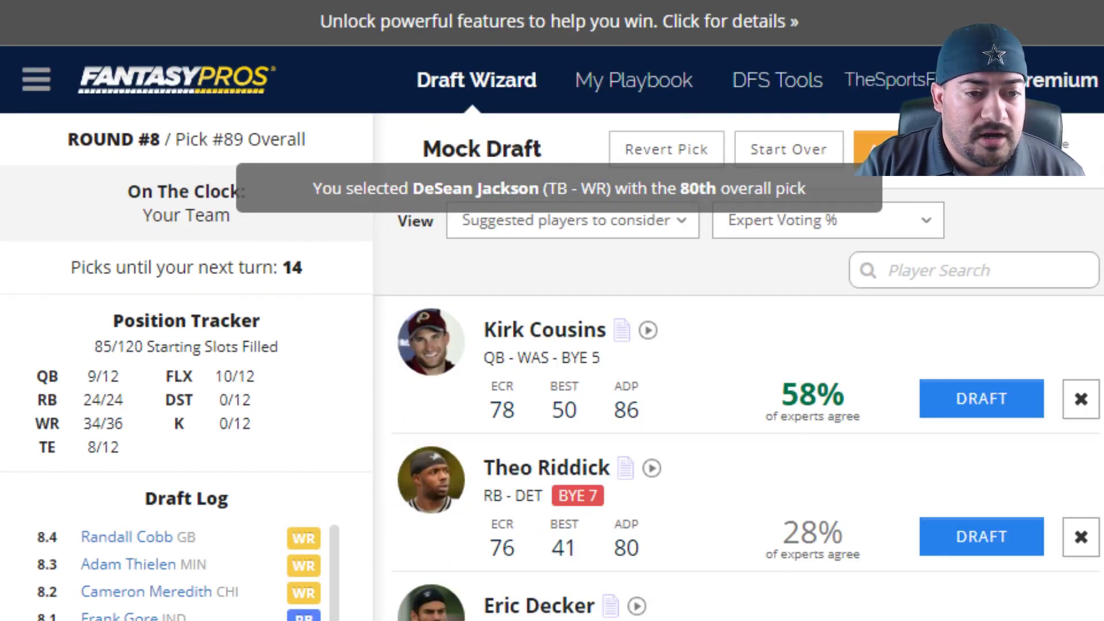
Review the eighth-round player suggestions against the draft log, team roster and cheat sheets
{"action": "scroll", "coordinate": [736, 345], "scroll_direction": "down", "scroll_amount": 4}
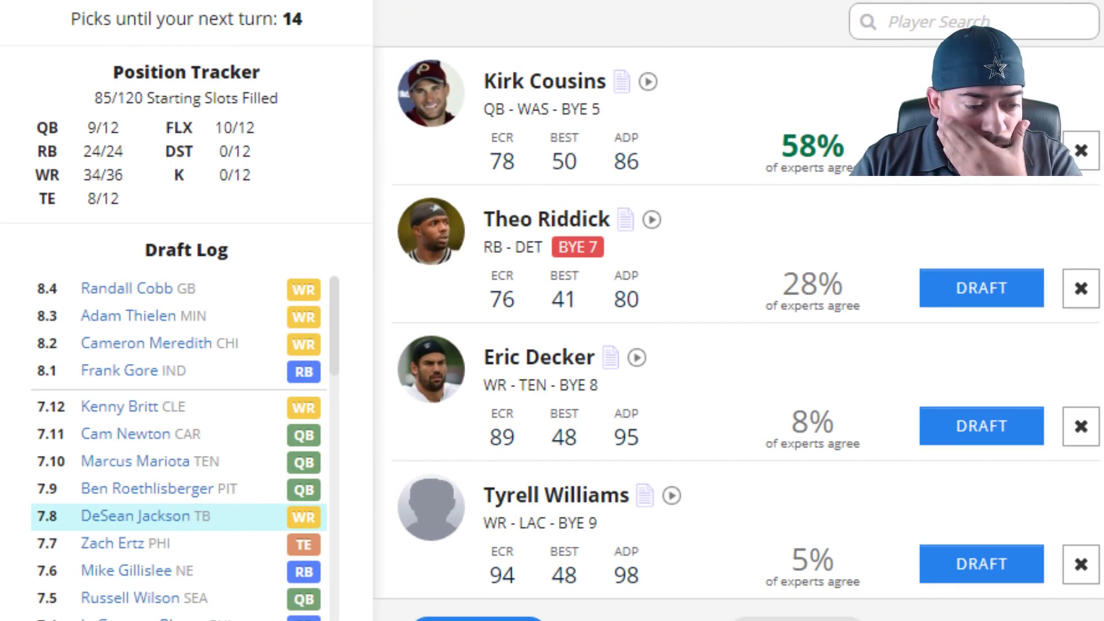
{"action": "scroll", "coordinate": [735, 345], "scroll_direction": "down", "scroll_amount": 8}
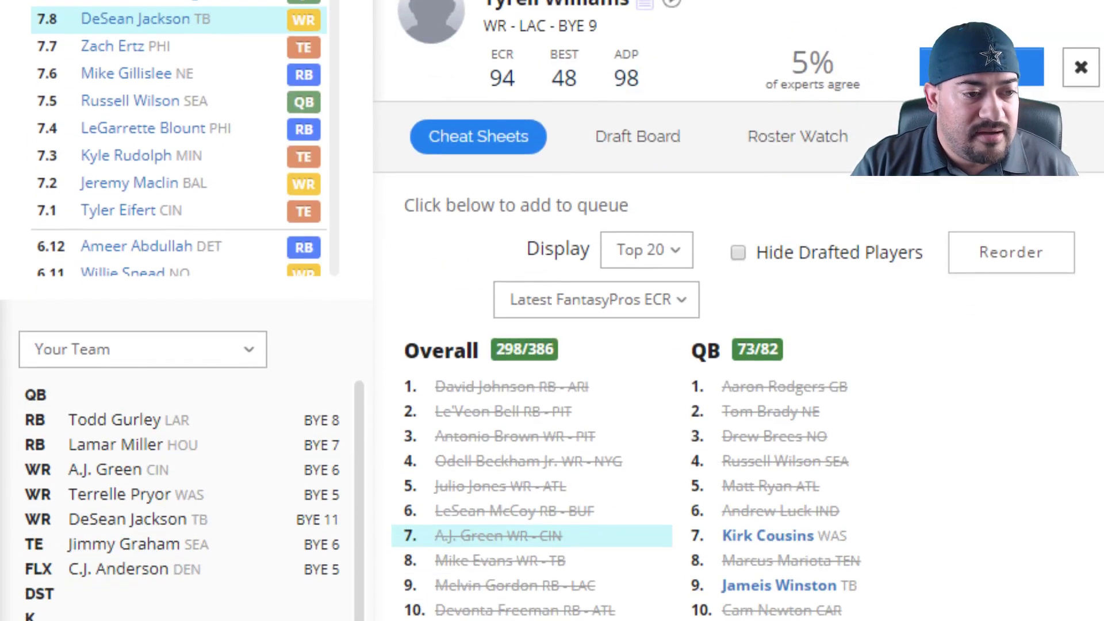
{"action": "scroll", "coordinate": [736, 345], "scroll_direction": "up", "scroll_amount": 6}
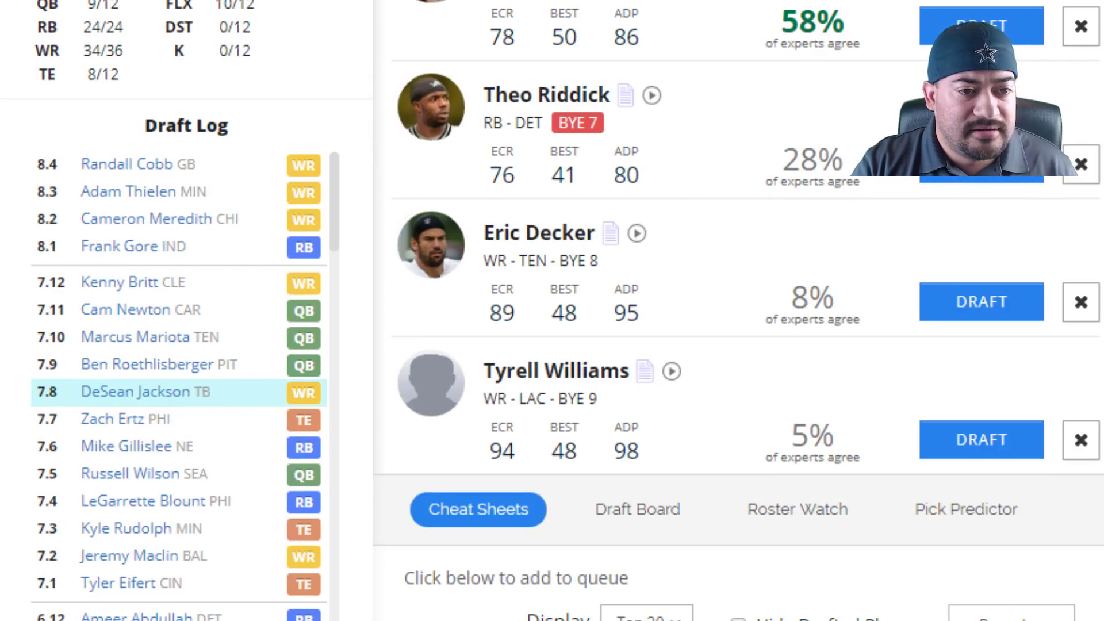
{"action": "scroll", "coordinate": [736, 345], "scroll_direction": "up", "scroll_amount": 4}
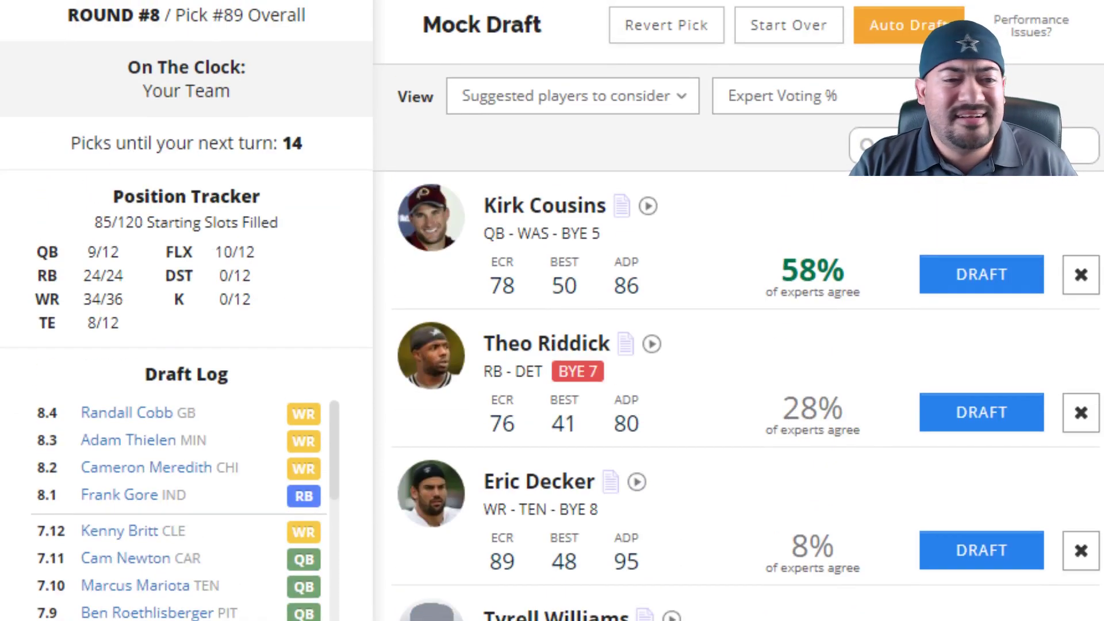
Look over the eighth-round player suggestions and filter them to RB Only
{"action": "scroll", "coordinate": [736, 345], "scroll_direction": "up", "scroll_amount": 2}
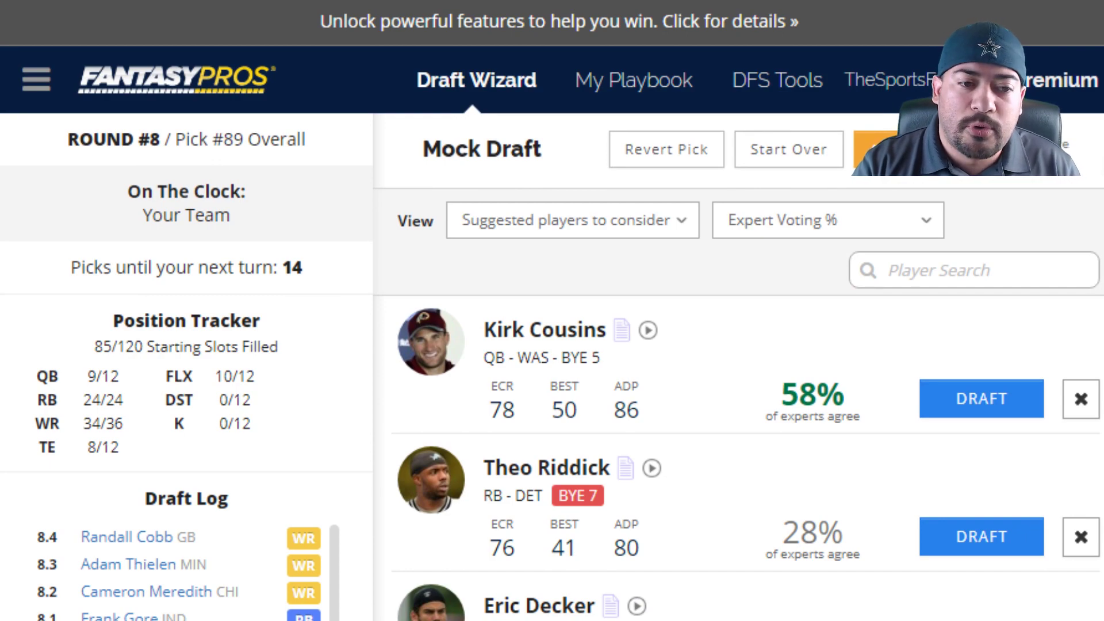
{"action": "scroll", "coordinate": [736, 345], "scroll_direction": "down", "scroll_amount": 4}
{"action": "scroll", "coordinate": [736, 344], "scroll_direction": "up", "scroll_amount": 4}
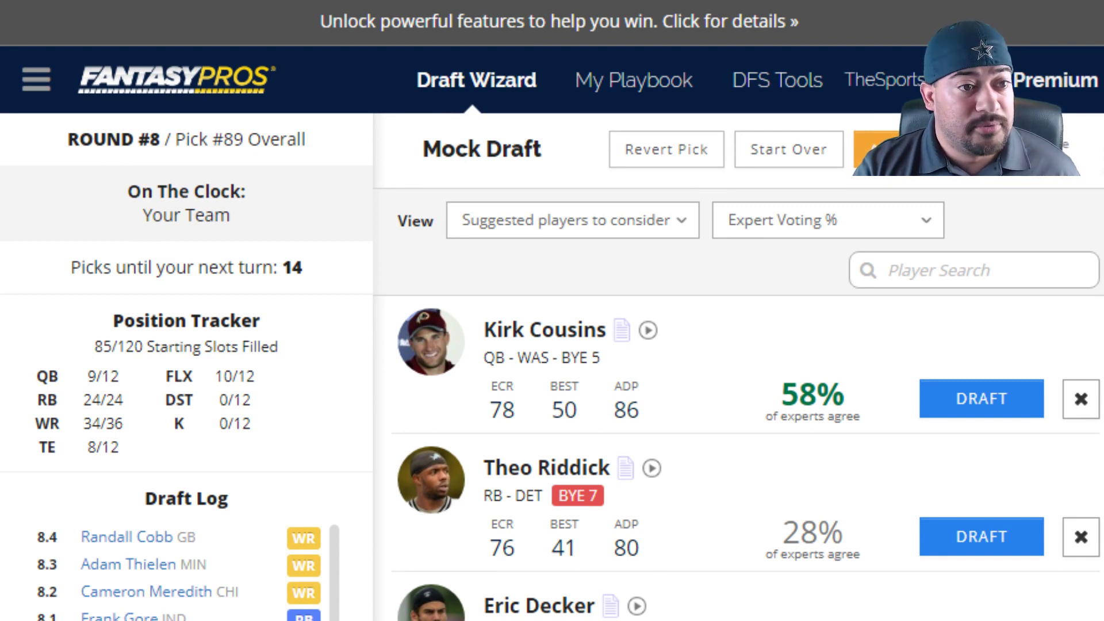
{"action": "scroll", "coordinate": [649, 609], "scroll_direction": "down", "scroll_amount": 2}
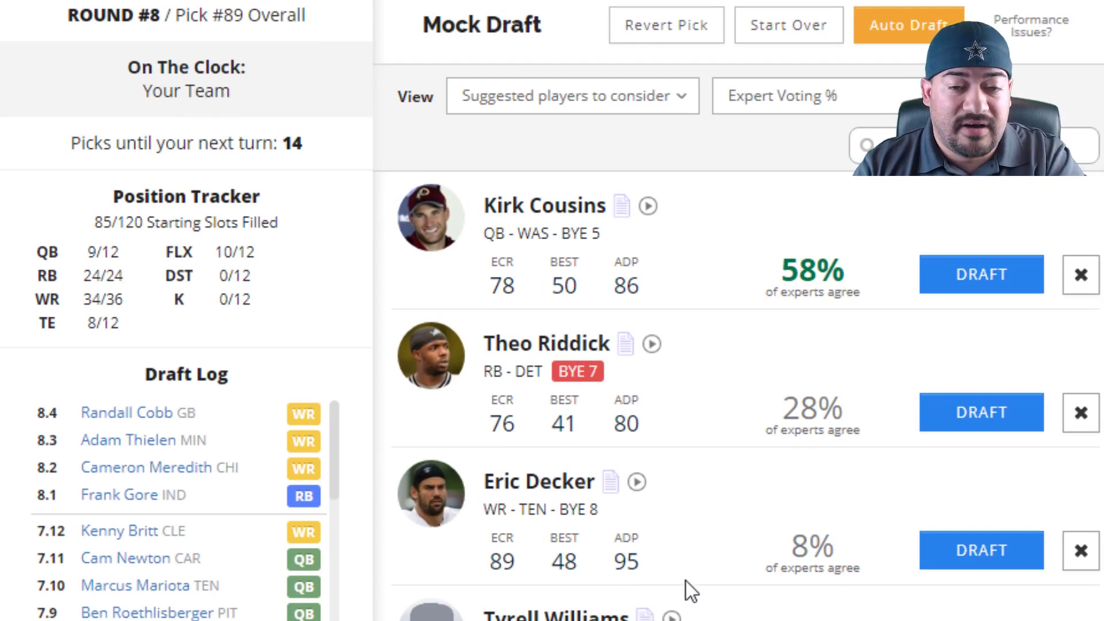
{"action": "scroll", "coordinate": [655, 483], "scroll_direction": "up", "scroll_amount": 2}
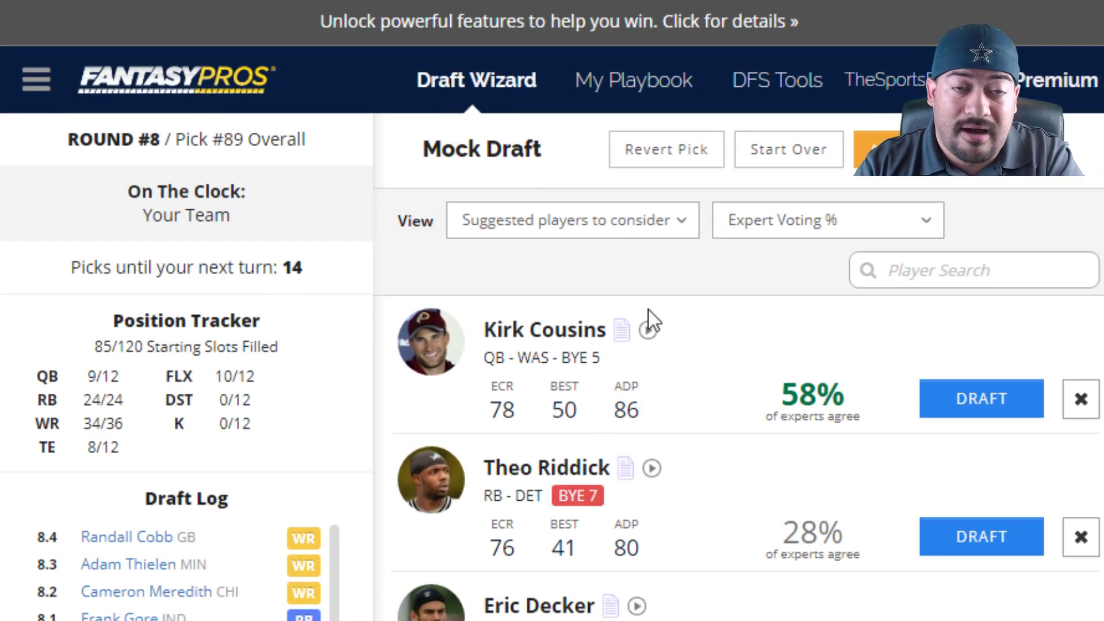
{"action": "scroll", "coordinate": [863, 543], "scroll_direction": "down", "scroll_amount": 2}
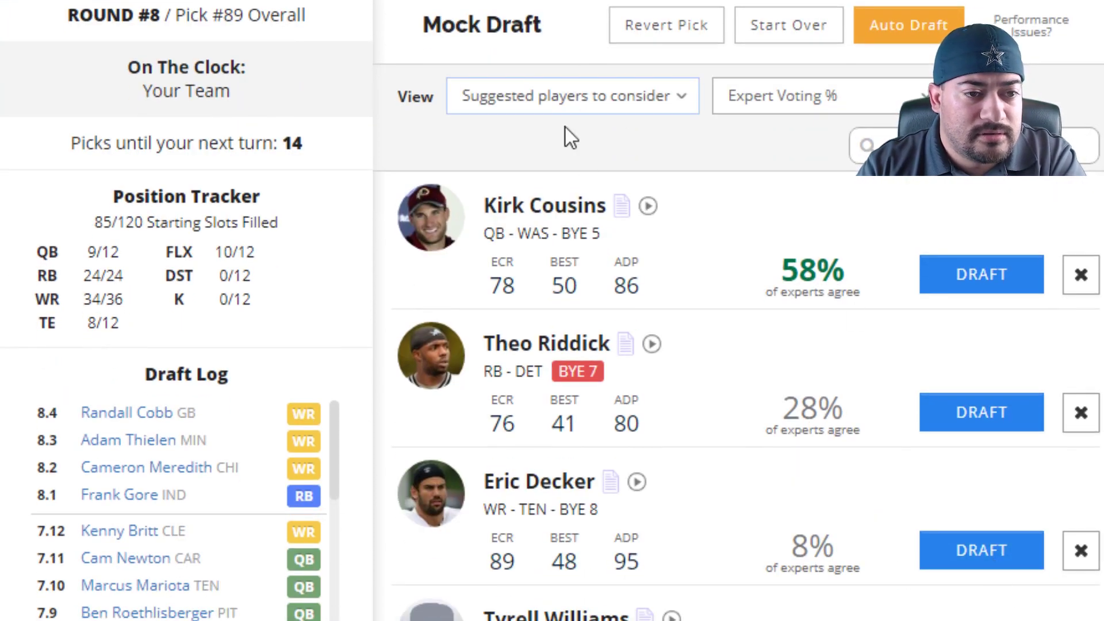
{"action": "left_click", "coordinate": [602, 339]}
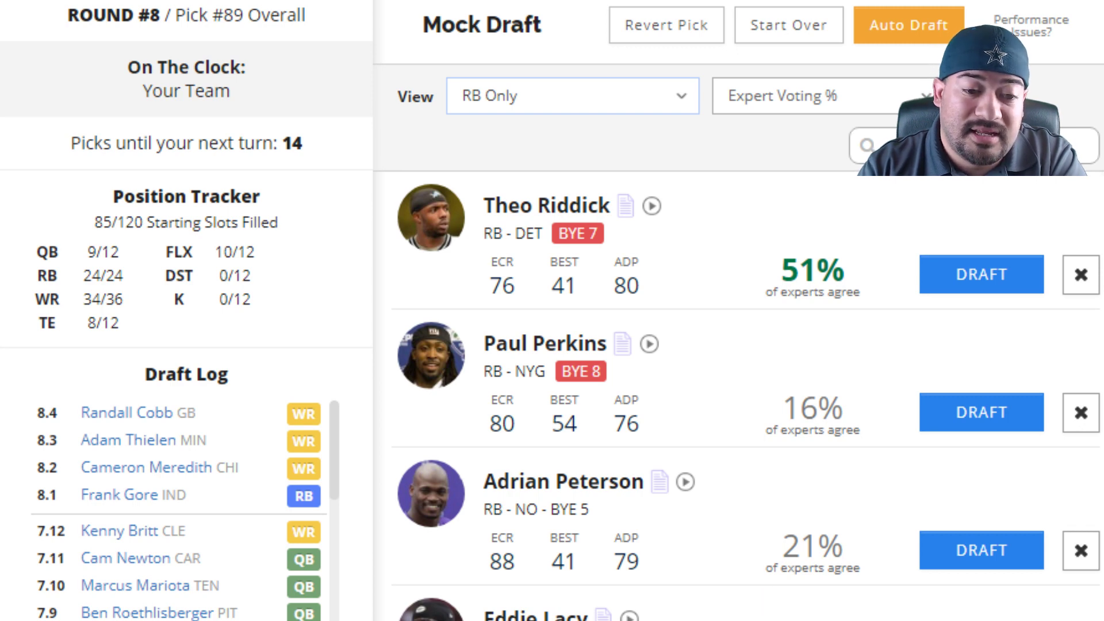
Compare the available running backs with the team roster and the RB cheat sheet rankings
{"action": "scroll", "coordinate": [764, 604], "scroll_direction": "down", "scroll_amount": 2}
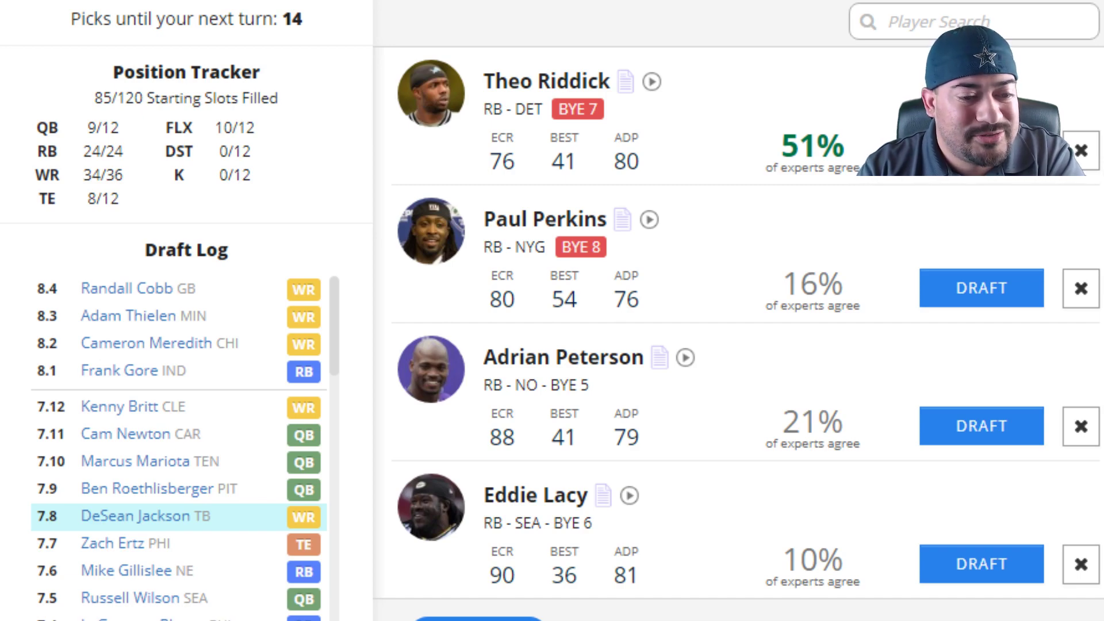
{"action": "scroll", "coordinate": [552, 311], "scroll_direction": "down", "scroll_amount": 20}
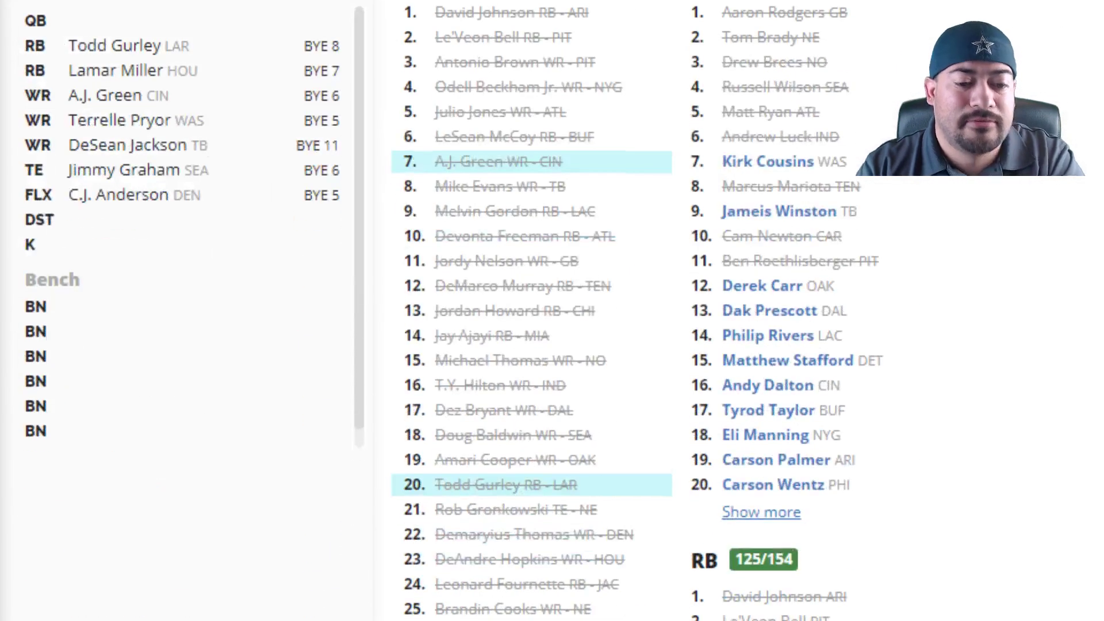
{"action": "scroll", "coordinate": [552, 311], "scroll_direction": "down", "scroll_amount": 8}
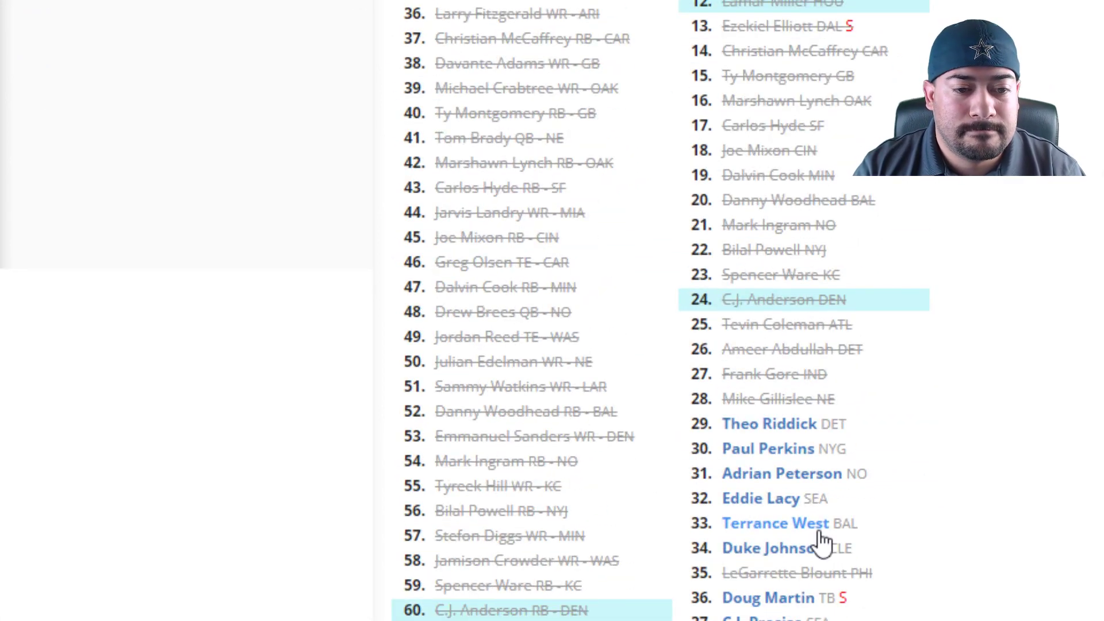
{"action": "scroll", "coordinate": [805, 537], "scroll_direction": "up", "scroll_amount": 20}
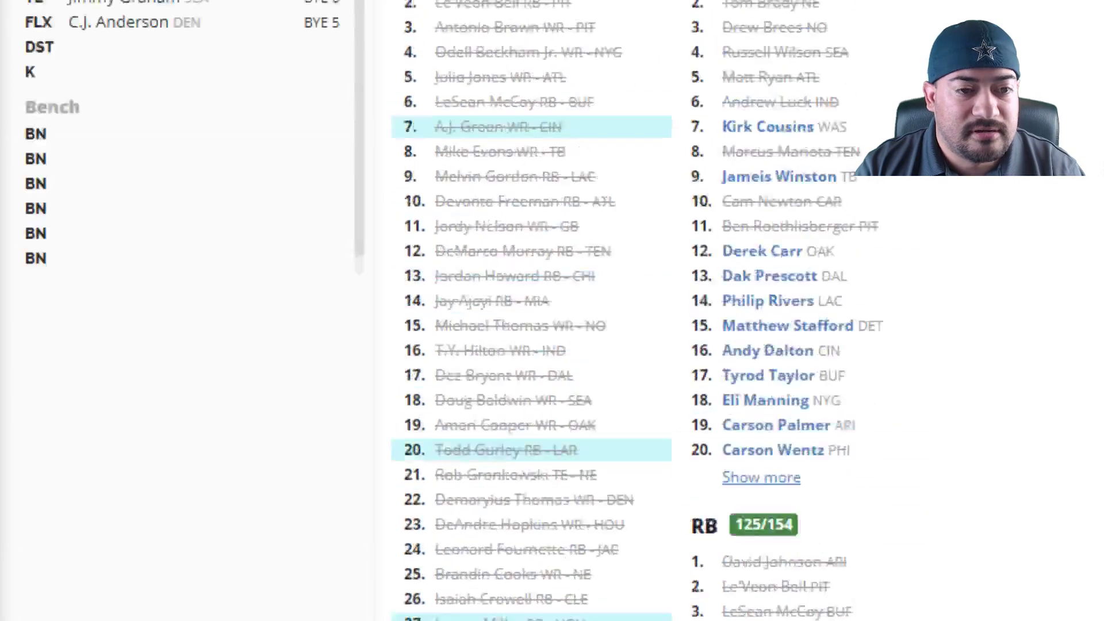
{"action": "scroll", "coordinate": [736, 310], "scroll_direction": "up", "scroll_amount": 6}
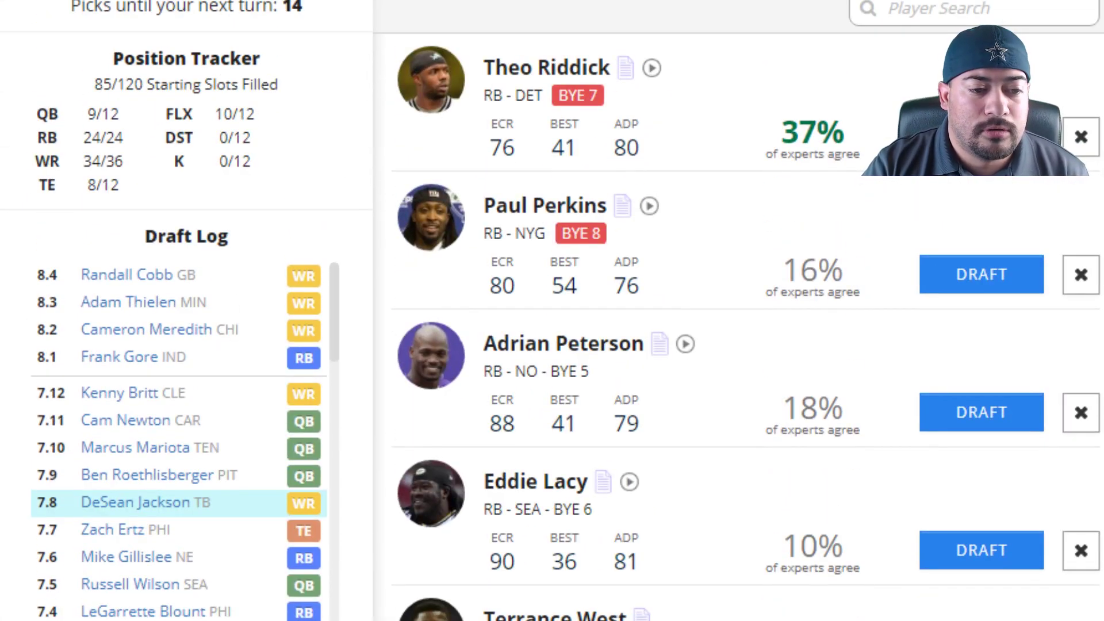
{"action": "scroll", "coordinate": [736, 310], "scroll_direction": "up", "scroll_amount": 2}
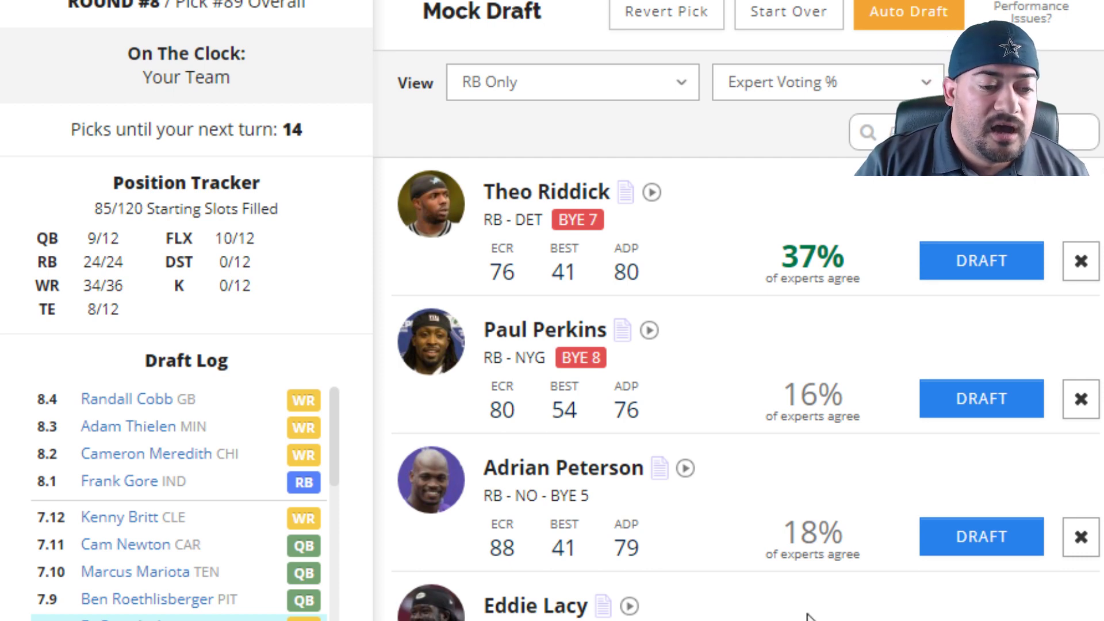
{"action": "scroll", "coordinate": [551, 311], "scroll_direction": "up", "scroll_amount": 2}
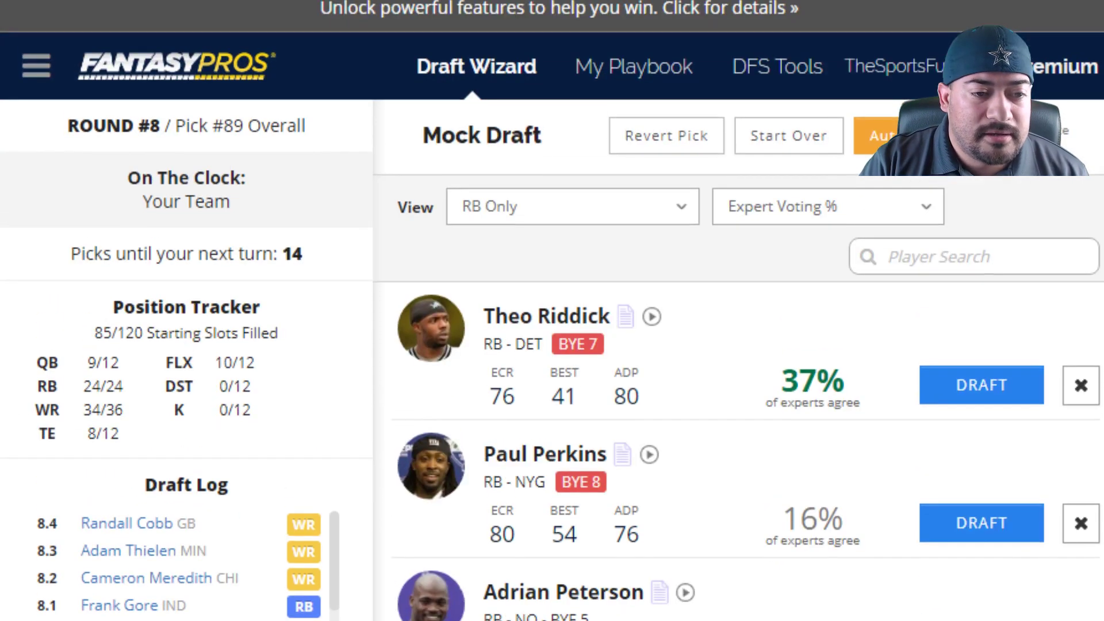
Filter the player suggestions to WR Only and draft Eric Decker with the eighth-round pick
{"action": "left_click", "coordinate": [604, 216]}
{"action": "left_click", "coordinate": [569, 318]}
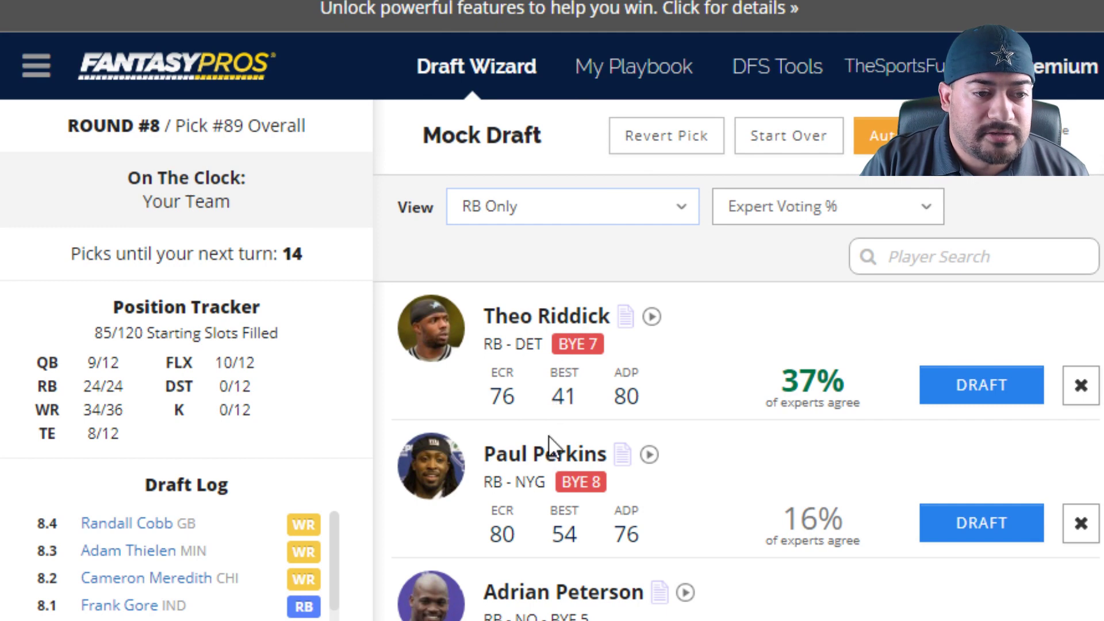
{"action": "left_click", "coordinate": [977, 384]}
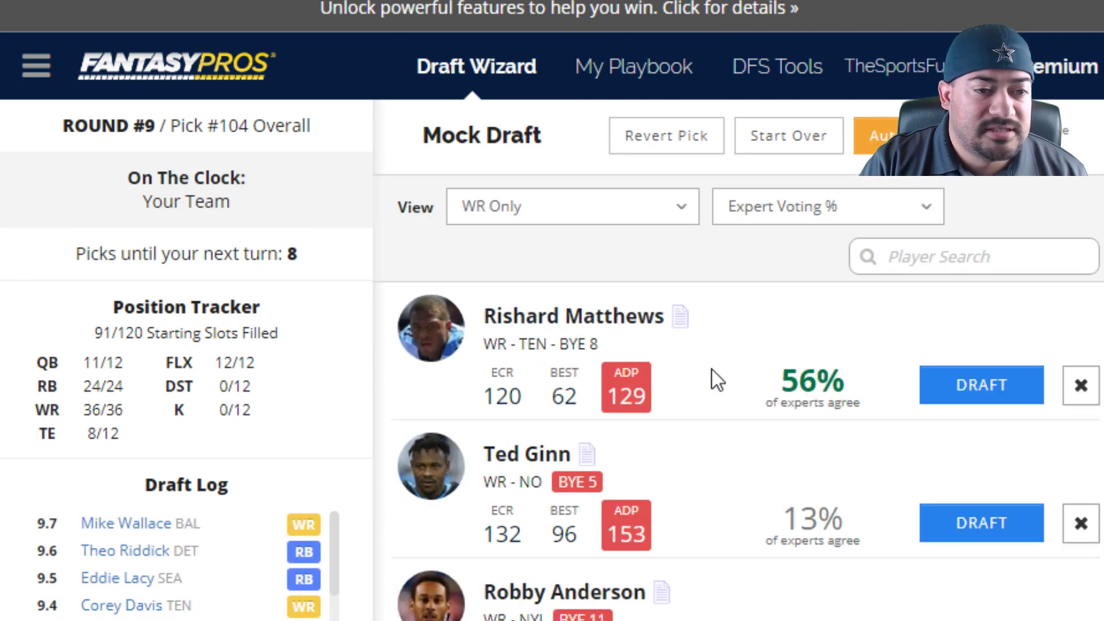
Return the player view to Suggested players to consider and draft Terrance West with the ninth-round pick
{"action": "left_click", "coordinate": [649, 239]}
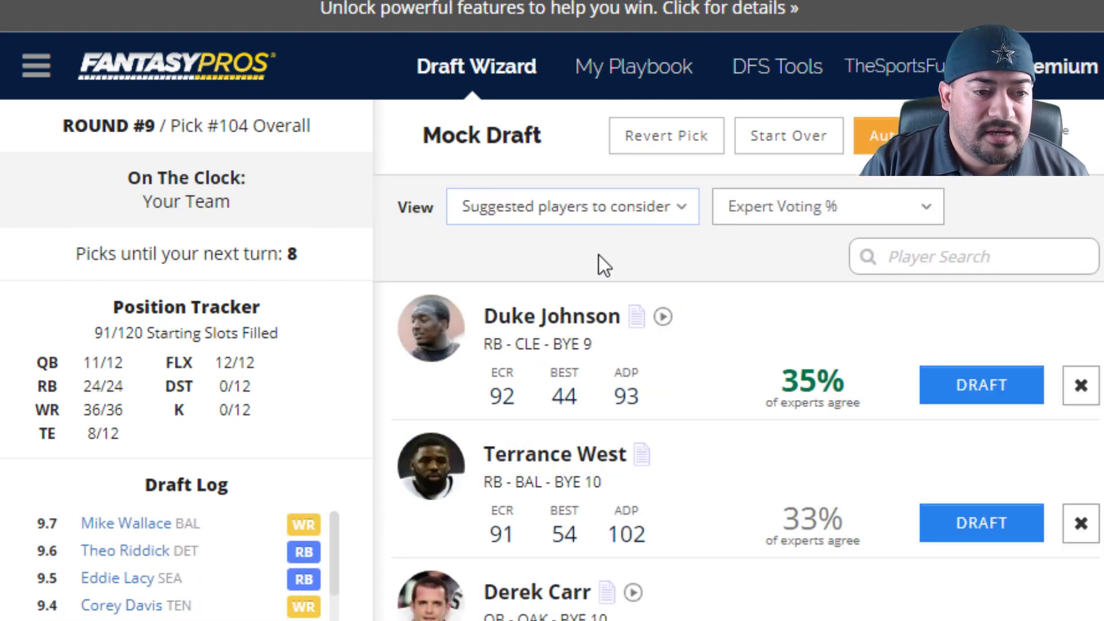
{"action": "left_click", "coordinate": [958, 547]}
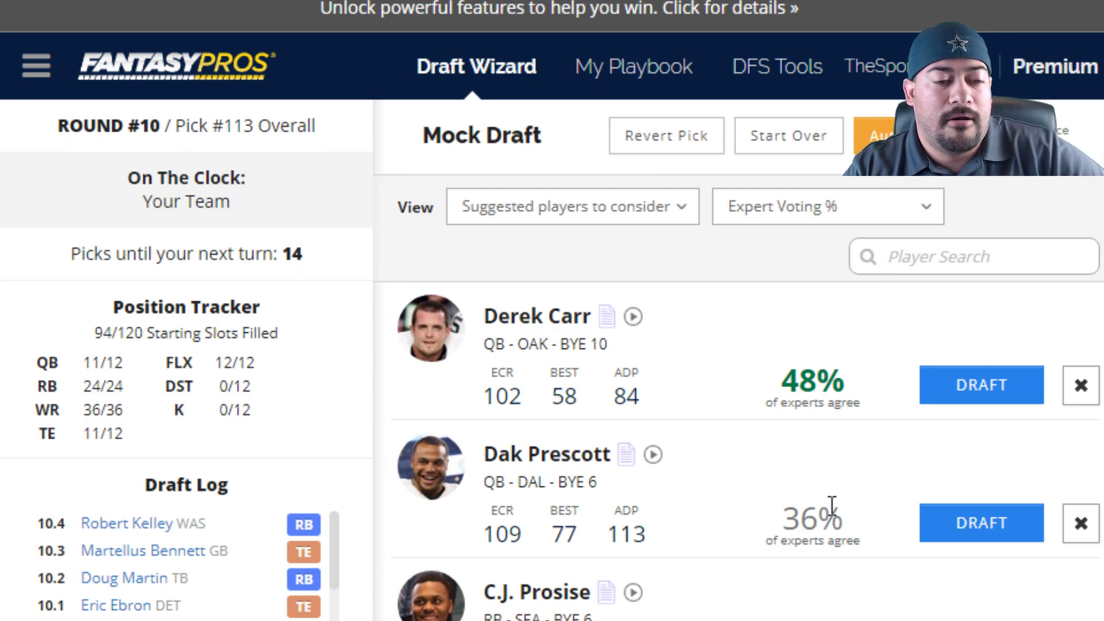
Check the QB cheat sheet and team roster, and draft Derek Carr with the tenth-round pick
{"action": "scroll", "coordinate": [832, 506], "scroll_direction": "down", "scroll_amount": 1}
{"action": "scroll", "coordinate": [831, 512], "scroll_direction": "down", "scroll_amount": 3}
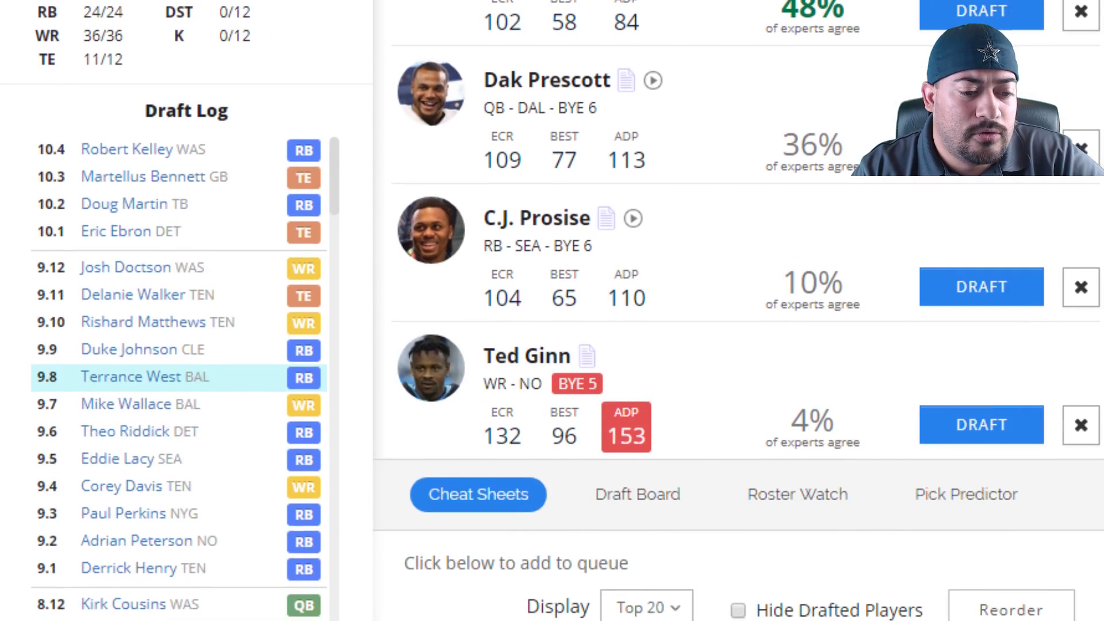
{"action": "scroll", "coordinate": [783, 334], "scroll_direction": "down", "scroll_amount": 10}
{"action": "scroll", "coordinate": [783, 334], "scroll_direction": "up", "scroll_amount": 4}
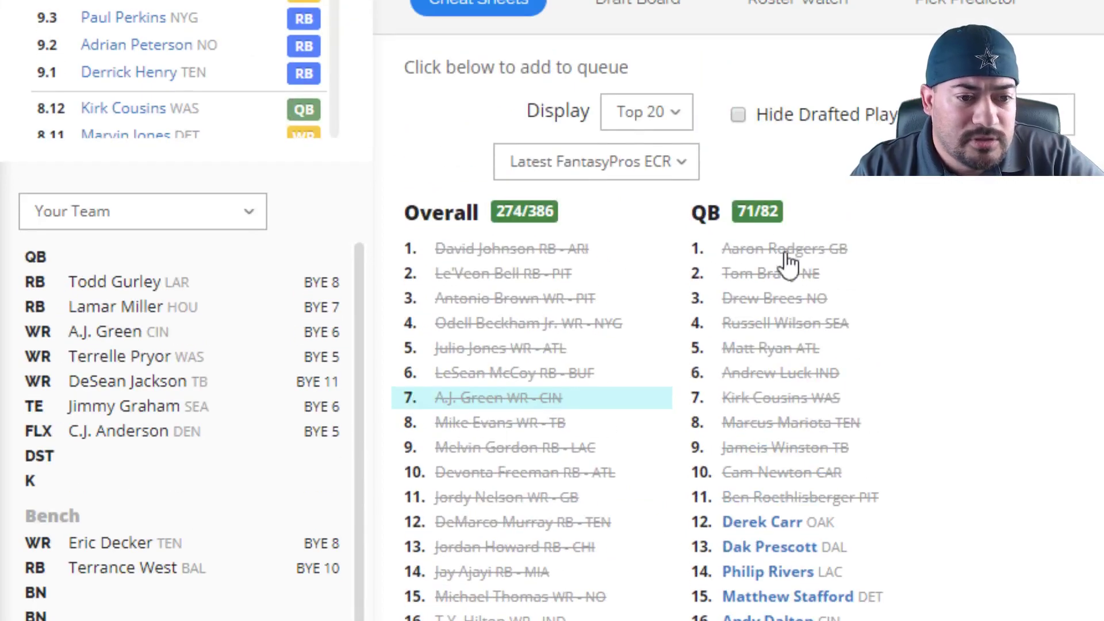
{"action": "scroll", "coordinate": [771, 549], "scroll_direction": "down", "scroll_amount": 4}
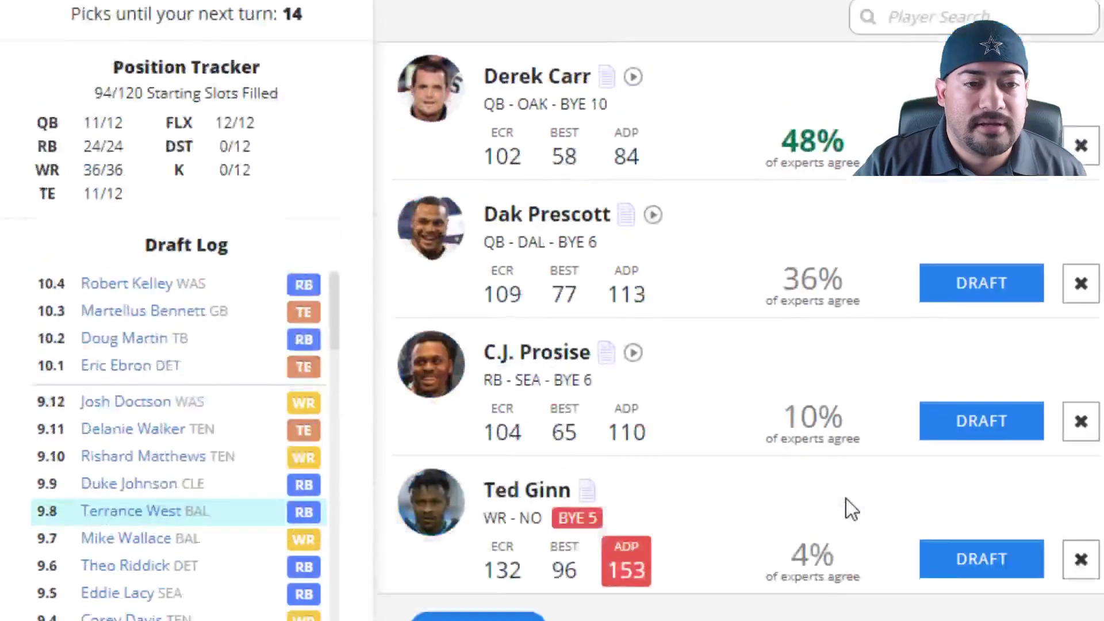
{"action": "scroll", "coordinate": [846, 499], "scroll_direction": "up", "scroll_amount": 4}
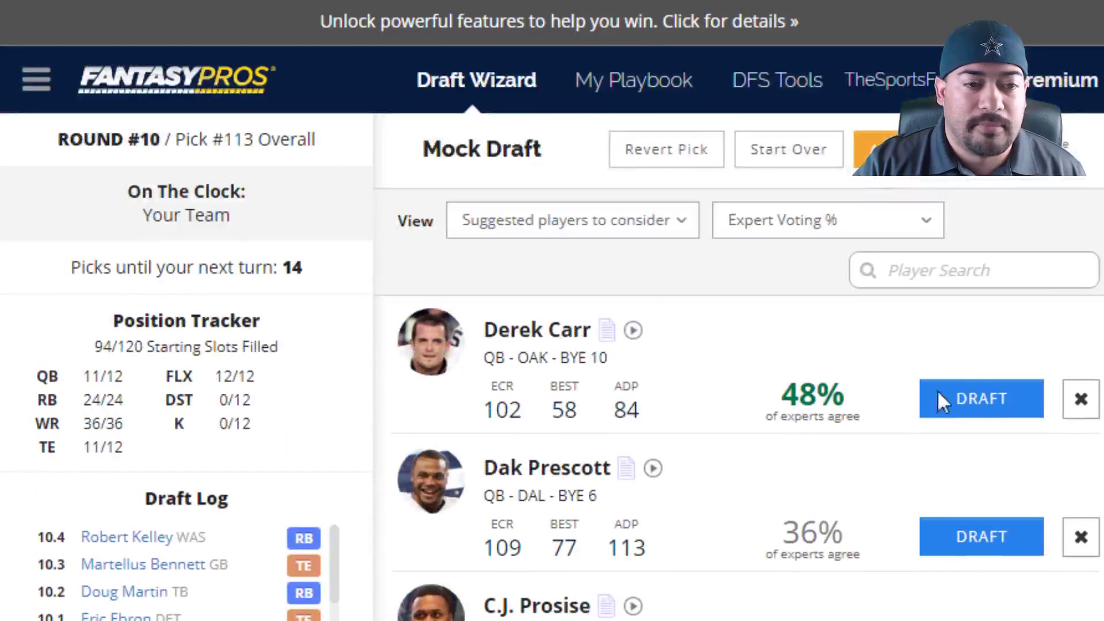
{"action": "left_click", "coordinate": [971, 382]}
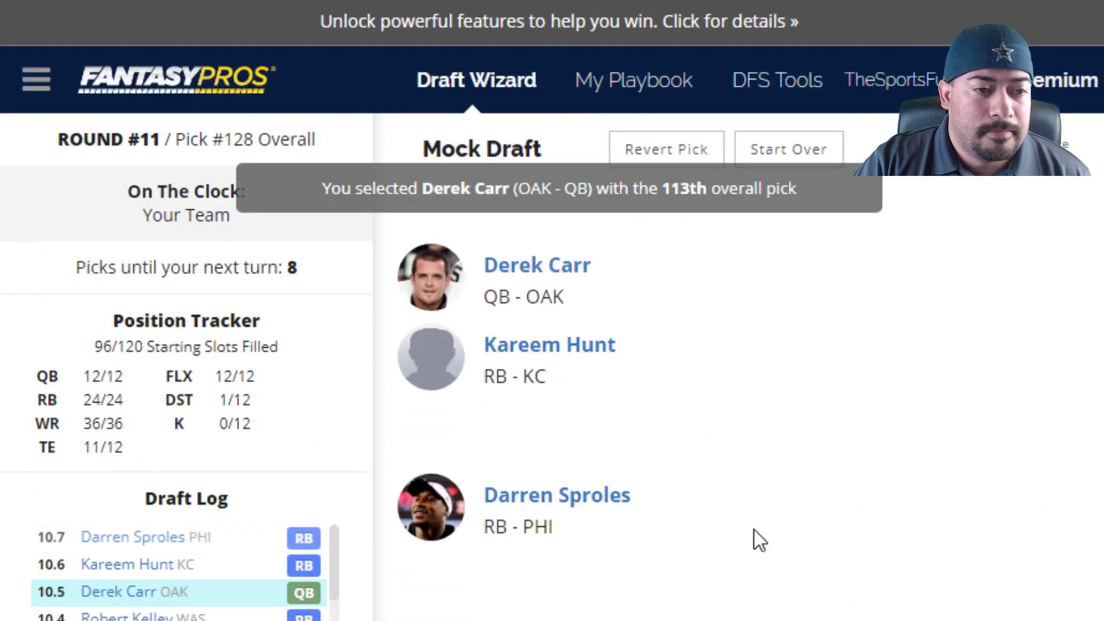
Review the eleventh-round suggestions against the team roster and filter them to WR Only
{"action": "scroll", "coordinate": [754, 529], "scroll_direction": "down", "scroll_amount": 5}
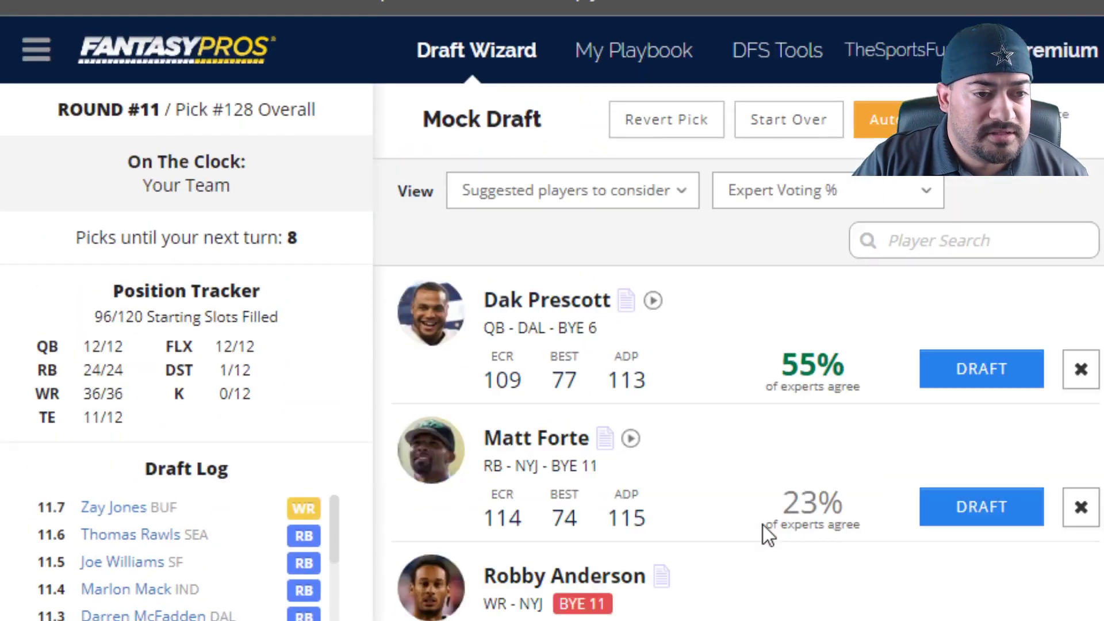
{"action": "scroll", "coordinate": [529, 165], "scroll_direction": "down", "scroll_amount": 10}
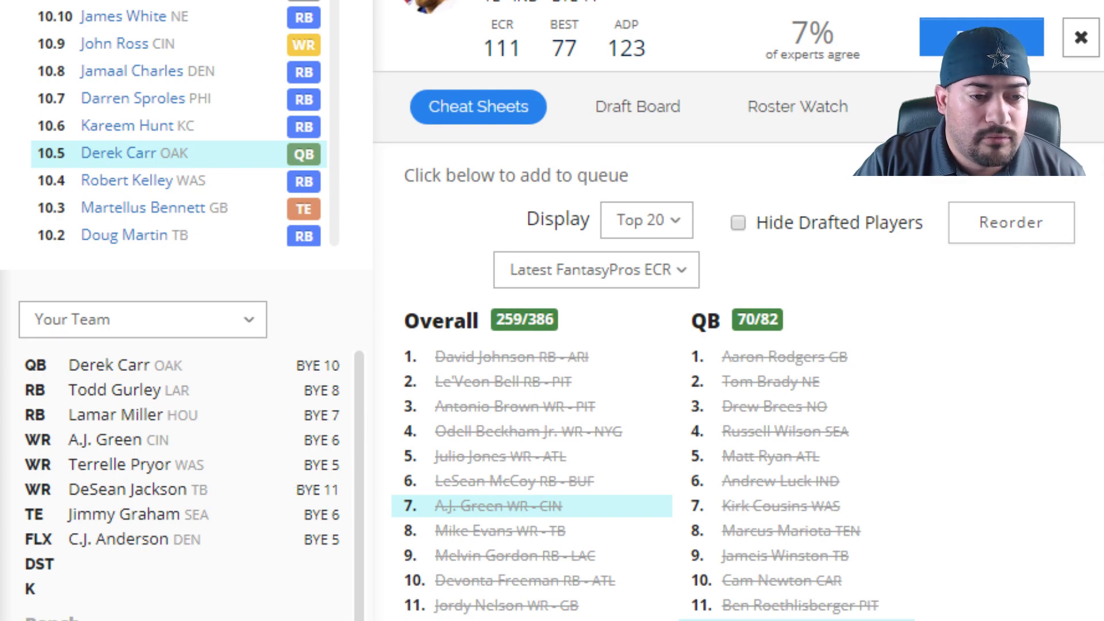
{"action": "scroll", "coordinate": [622, 396], "scroll_direction": "up", "scroll_amount": 12}
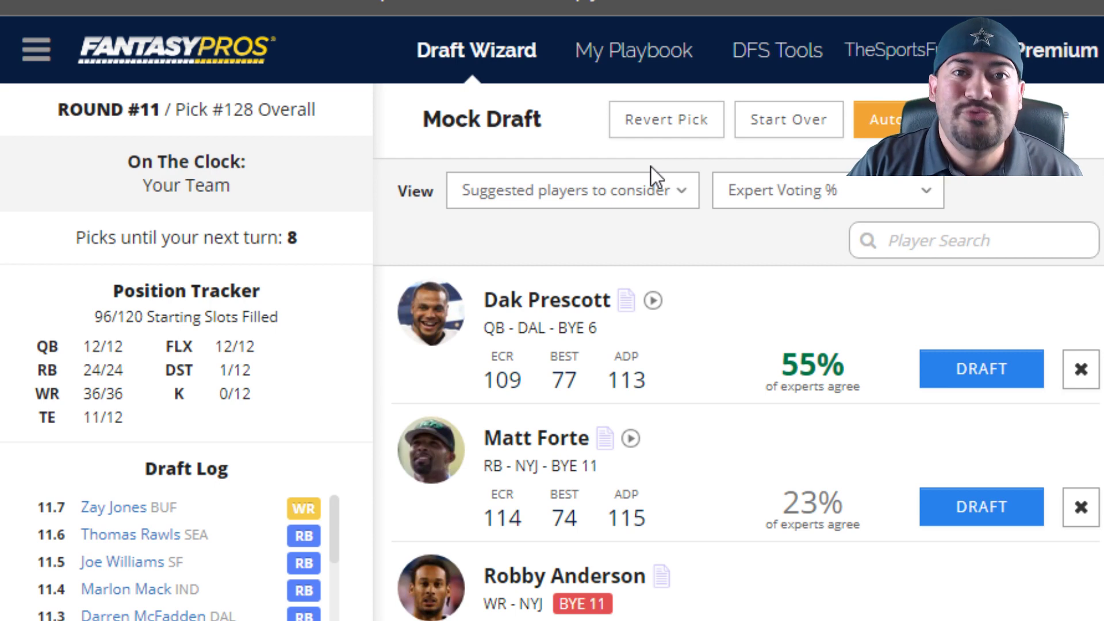
{"action": "left_click", "coordinate": [654, 207]}
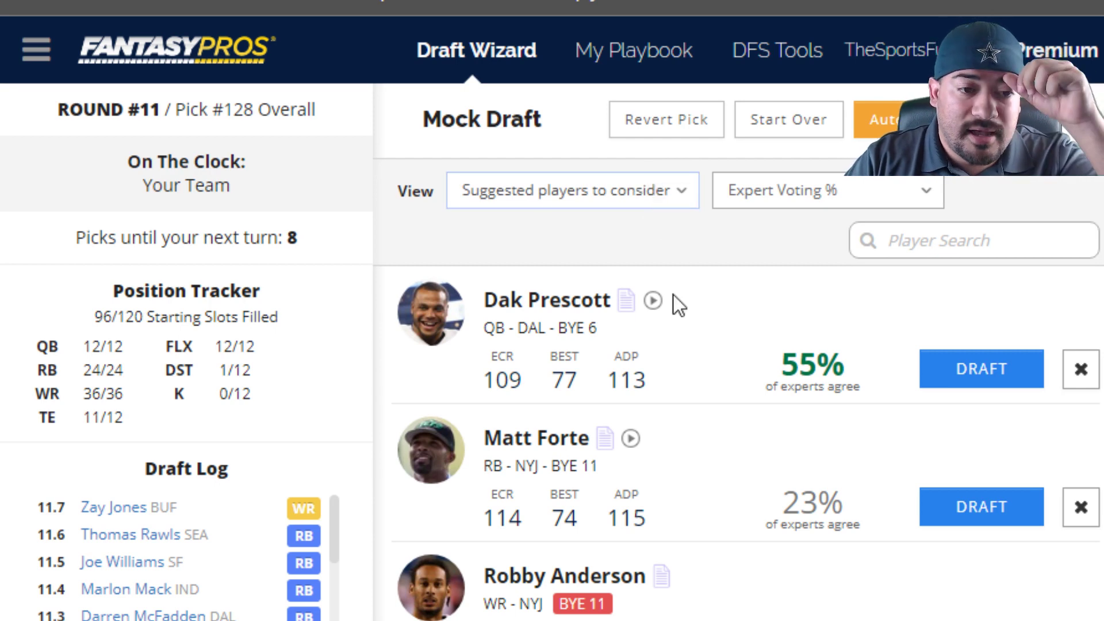
{"action": "key", "text": "w"}
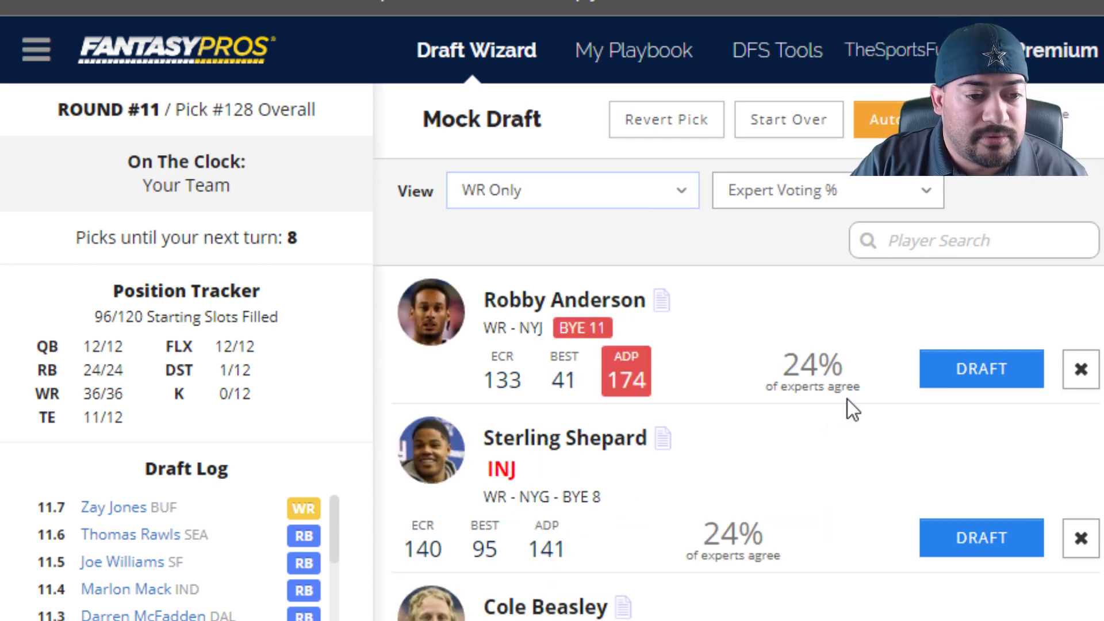
Examine the WR Only suggestions and the RB and WR cheat sheets for players still available in the eleventh round
{"action": "scroll", "coordinate": [847, 399], "scroll_direction": "down", "scroll_amount": 2}
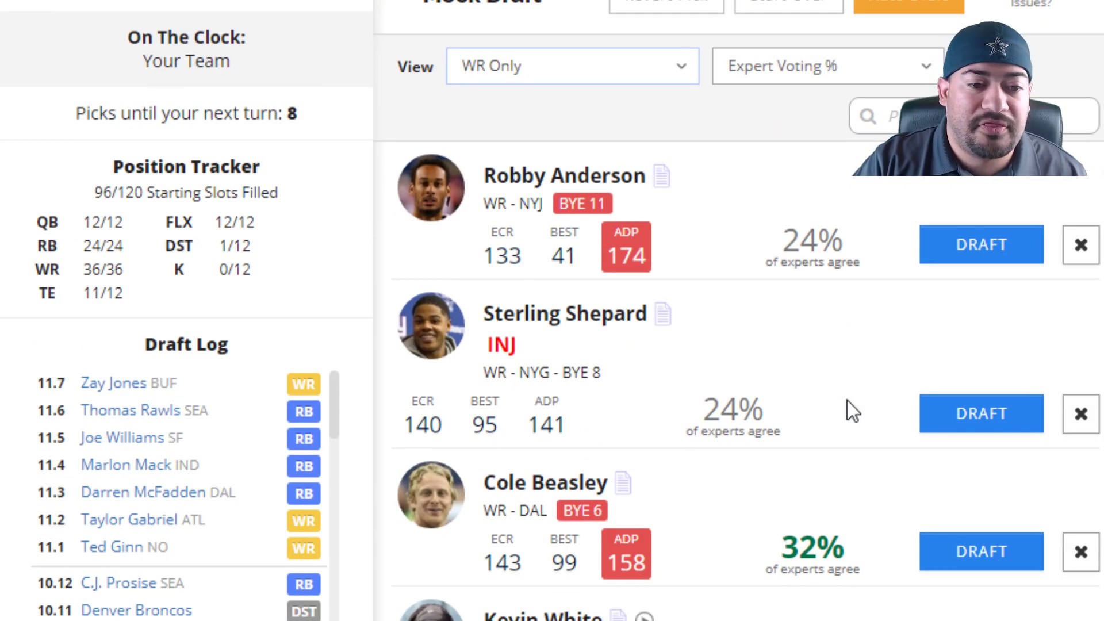
{"action": "scroll", "coordinate": [847, 403], "scroll_direction": "down", "scroll_amount": 8}
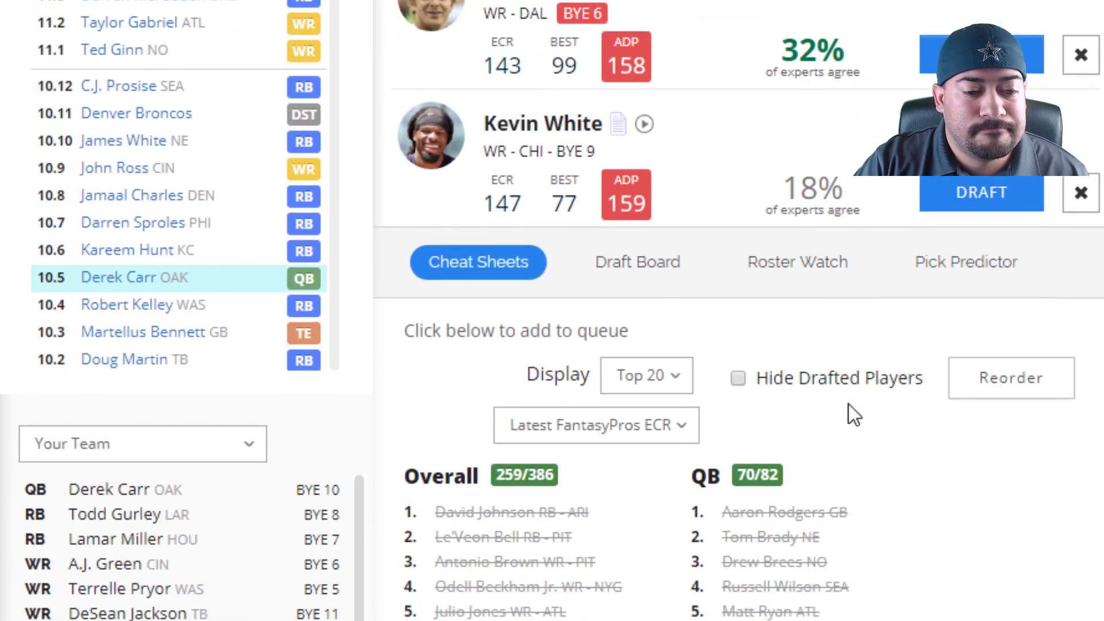
{"action": "scroll", "coordinate": [816, 423], "scroll_direction": "up", "scroll_amount": 10}
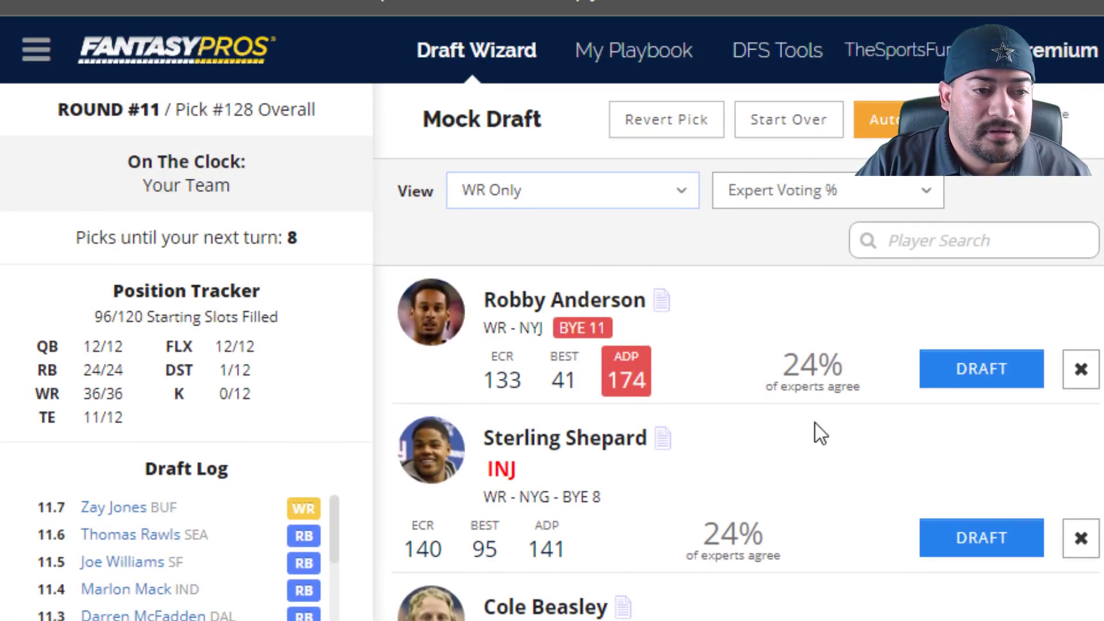
{"action": "scroll", "coordinate": [817, 429], "scroll_direction": "down", "scroll_amount": 20}
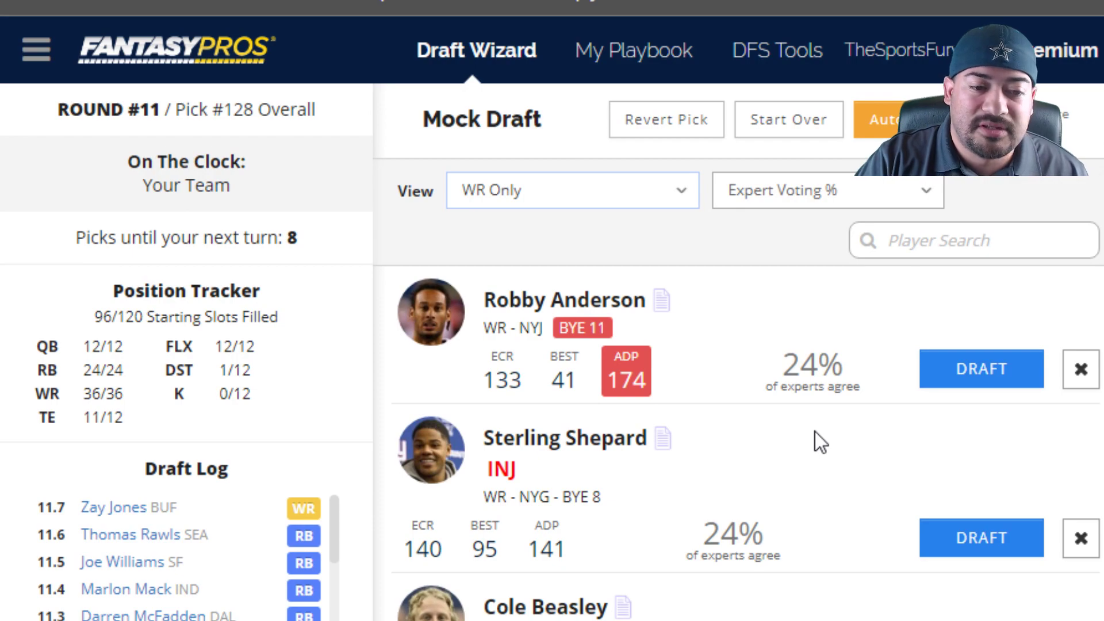
{"action": "scroll", "coordinate": [742, 612], "scroll_direction": "down", "scroll_amount": 20}
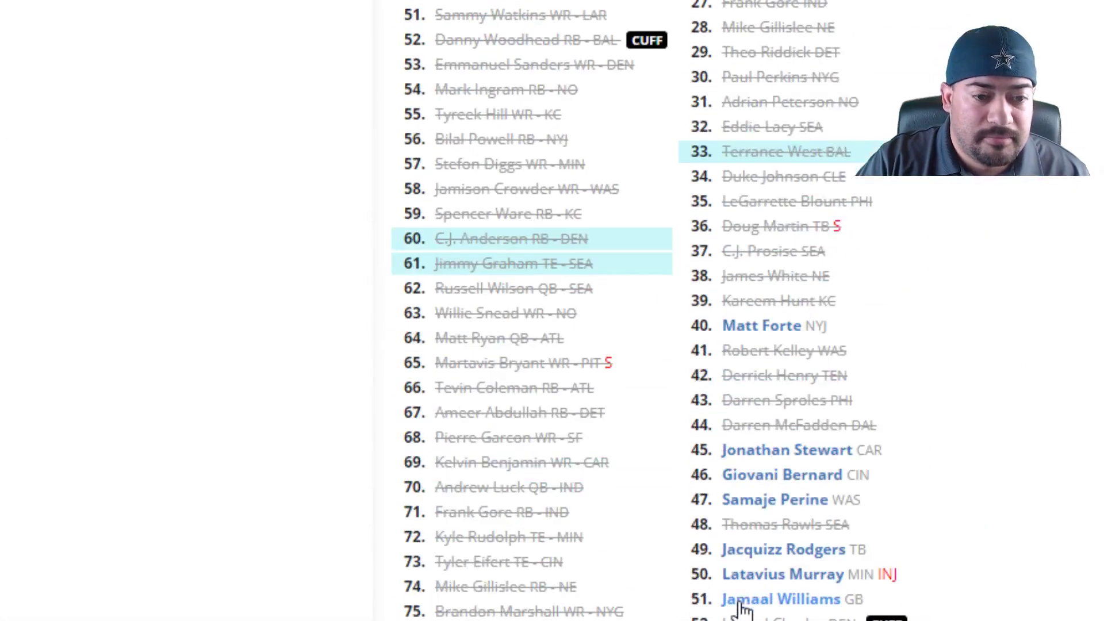
{"action": "scroll", "coordinate": [745, 609], "scroll_direction": "up", "scroll_amount": 6}
{"action": "scroll", "coordinate": [747, 608], "scroll_direction": "down", "scroll_amount": 10}
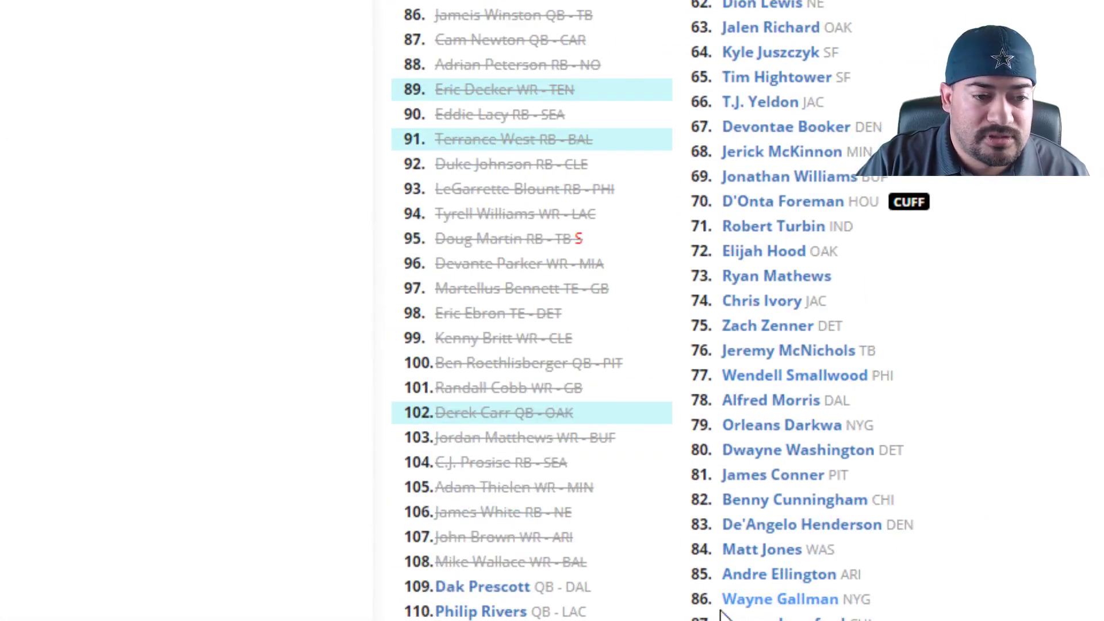
{"action": "scroll", "coordinate": [745, 607], "scroll_direction": "up", "scroll_amount": 18}
{"action": "scroll", "coordinate": [748, 607], "scroll_direction": "up", "scroll_amount": 11}
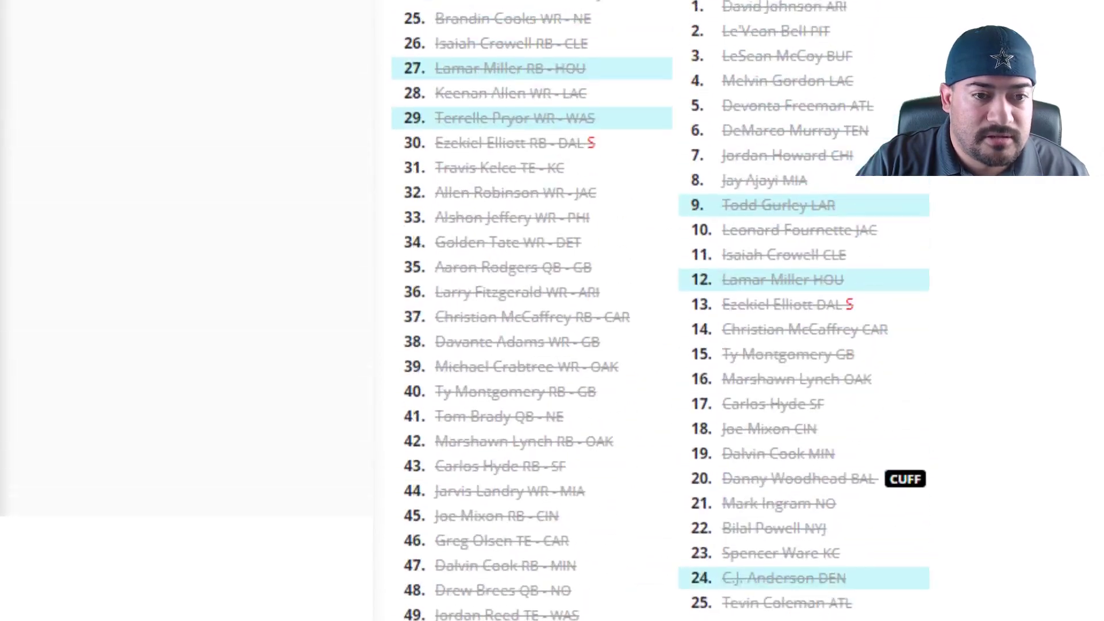
{"action": "scroll", "coordinate": [748, 607], "scroll_direction": "down", "scroll_amount": 20}
{"action": "scroll", "coordinate": [747, 607], "scroll_direction": "down", "scroll_amount": 20}
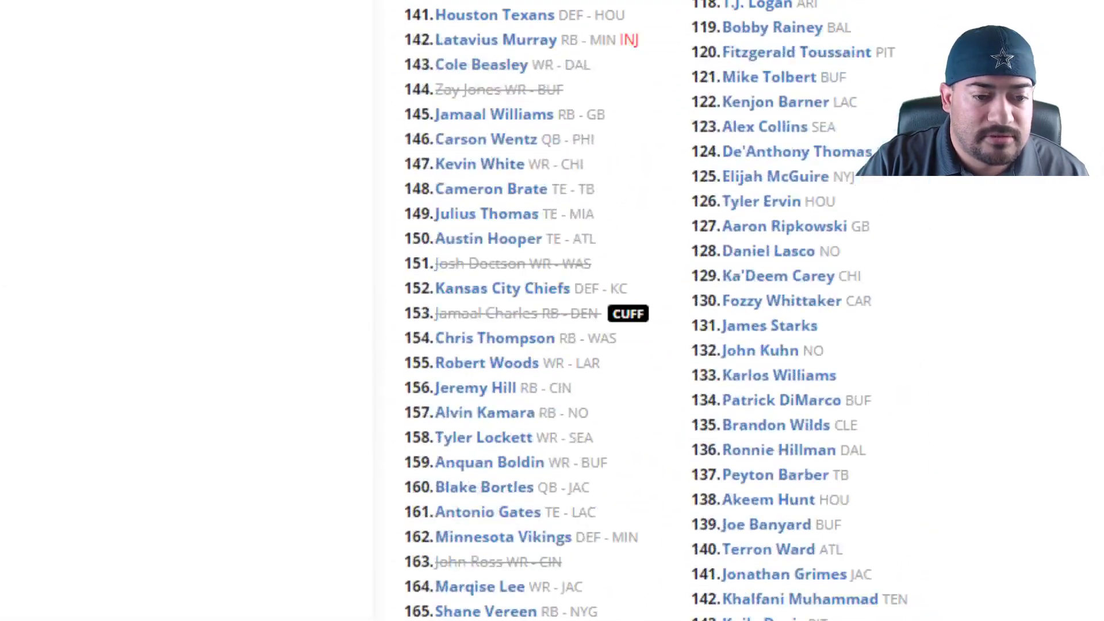
{"action": "scroll", "coordinate": [659, 311], "scroll_direction": "down", "scroll_amount": 4}
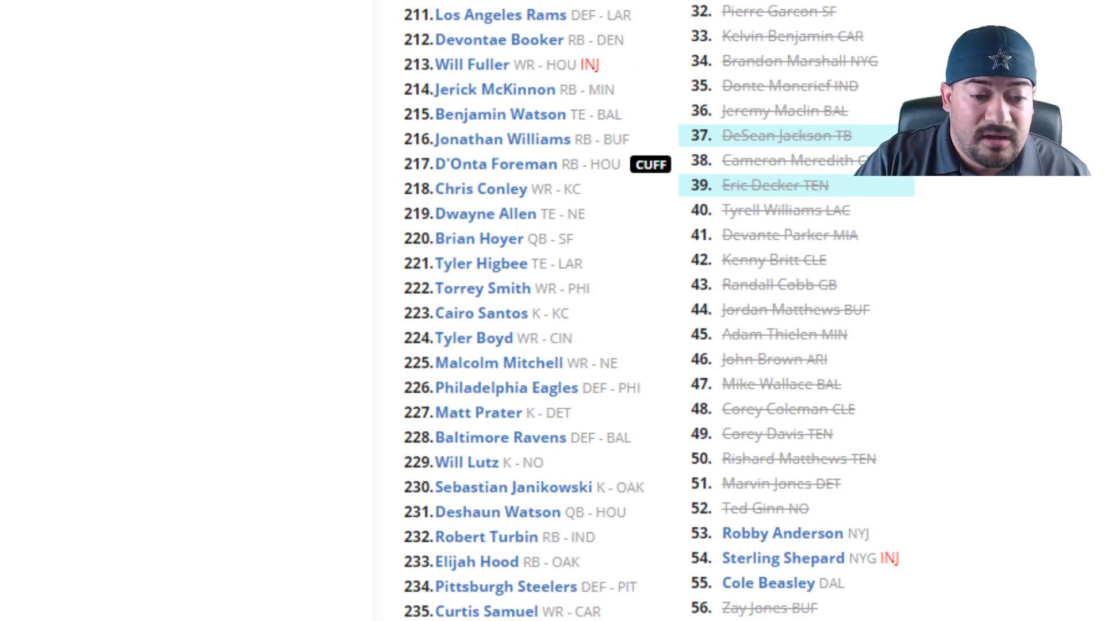
{"action": "scroll", "coordinate": [803, 566], "scroll_direction": "down", "scroll_amount": 6}
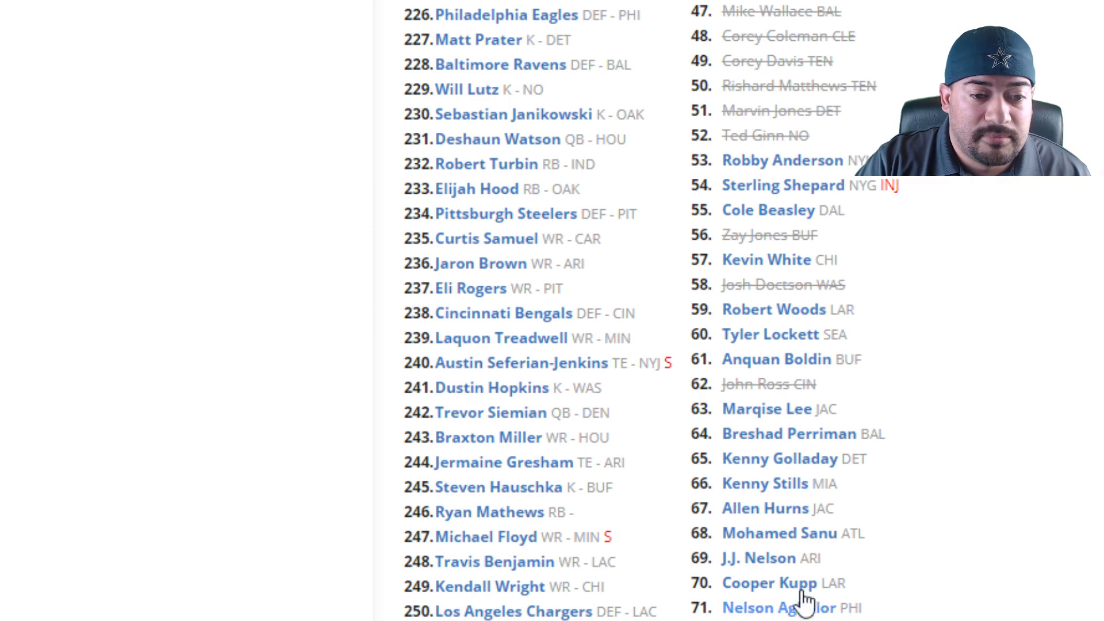
{"action": "scroll", "coordinate": [799, 604], "scroll_direction": "down", "scroll_amount": 2}
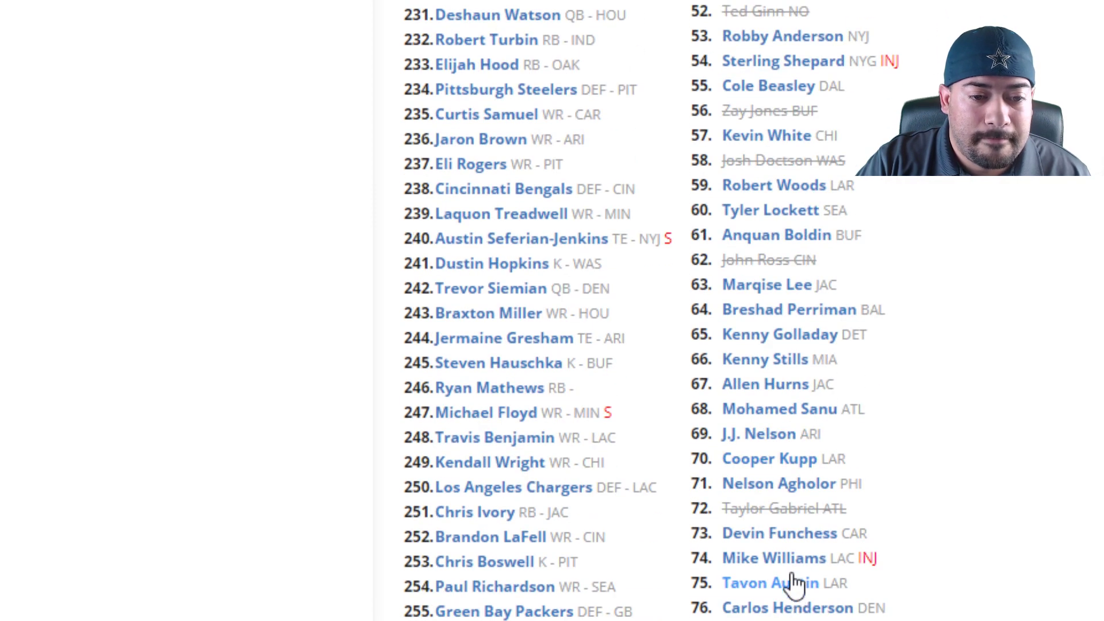
Compare the remaining running backs on the RB cheat sheet and draft Samaje Perine with the eleventh-round pick
{"action": "scroll", "coordinate": [793, 583], "scroll_direction": "up", "scroll_amount": 7}
{"action": "scroll", "coordinate": [655, 310], "scroll_direction": "up", "scroll_amount": 20}
{"action": "scroll", "coordinate": [655, 311], "scroll_direction": "up", "scroll_amount": 20}
{"action": "scroll", "coordinate": [655, 310], "scroll_direction": "up", "scroll_amount": 8}
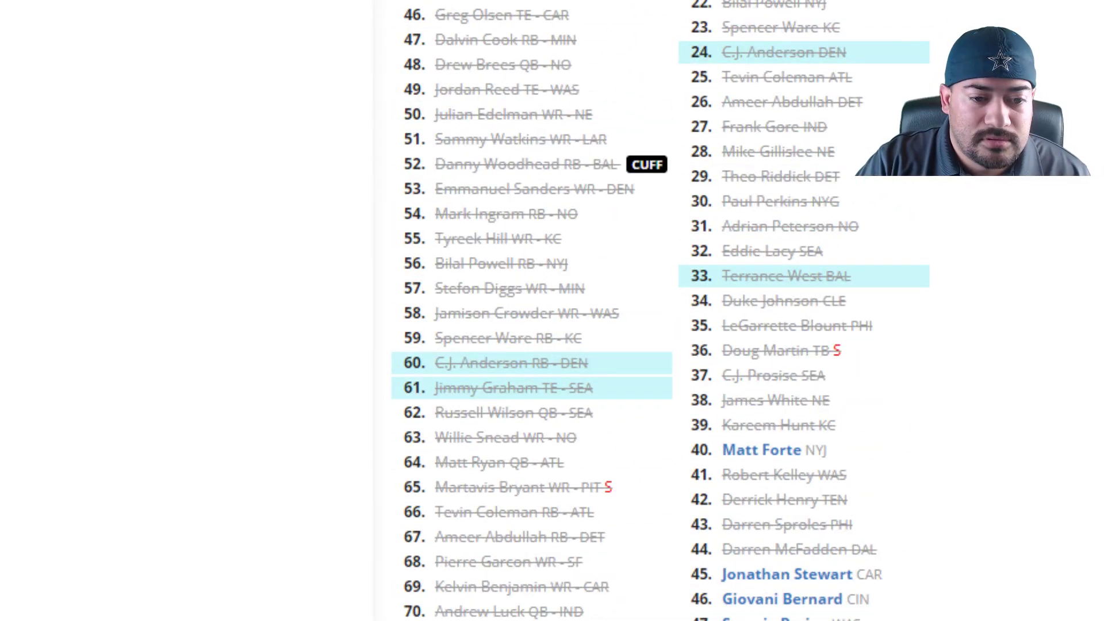
{"action": "scroll", "coordinate": [821, 578], "scroll_direction": "down", "scroll_amount": 2}
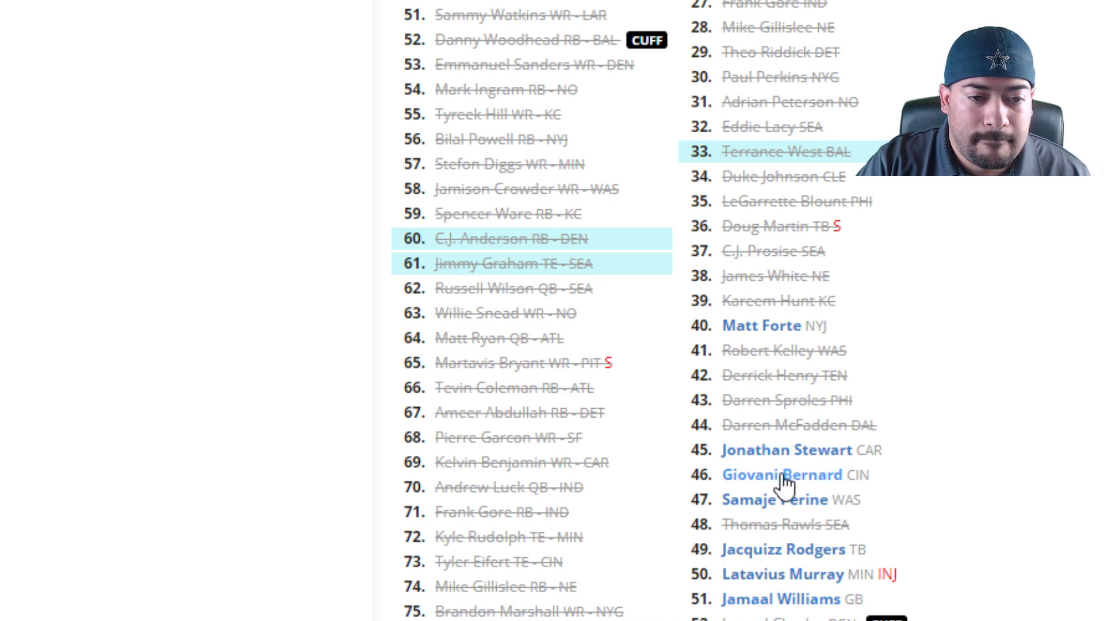
{"action": "scroll", "coordinate": [784, 510], "scroll_direction": "up", "scroll_amount": 8}
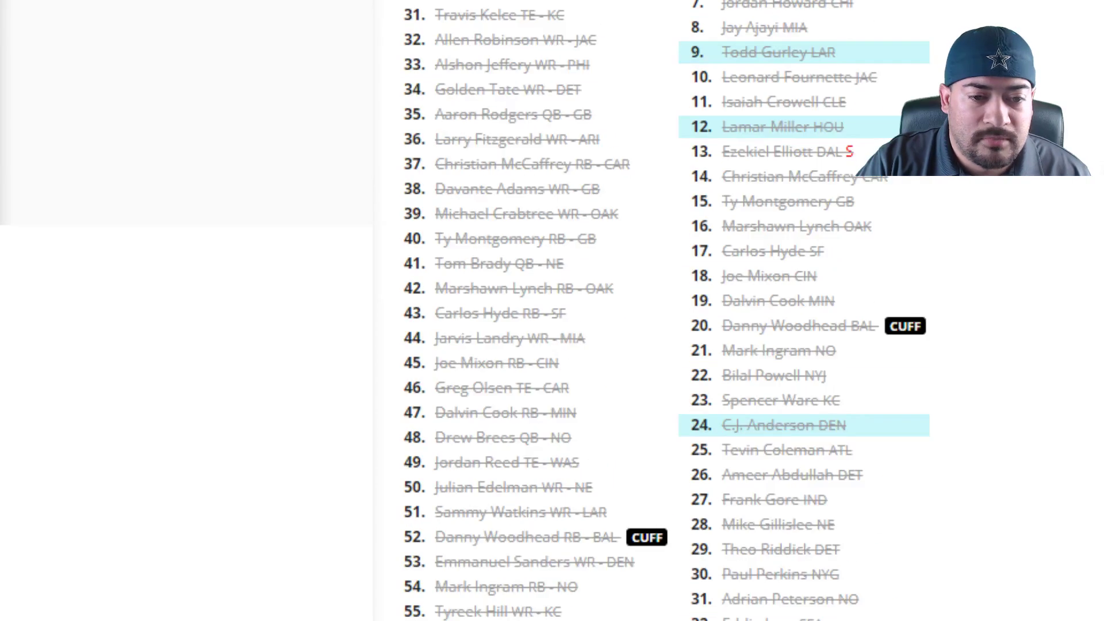
{"action": "scroll", "coordinate": [783, 310], "scroll_direction": "up", "scroll_amount": 18}
{"action": "scroll", "coordinate": [783, 310], "scroll_direction": "down", "scroll_amount": 18}
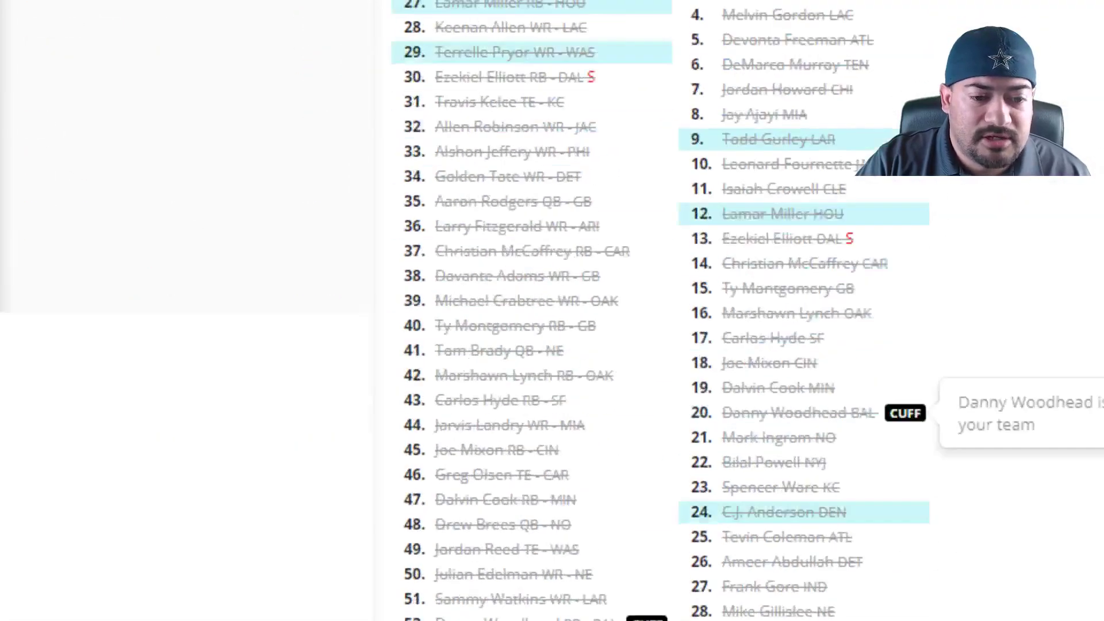
{"action": "scroll", "coordinate": [783, 500], "scroll_direction": "down", "scroll_amount": 10}
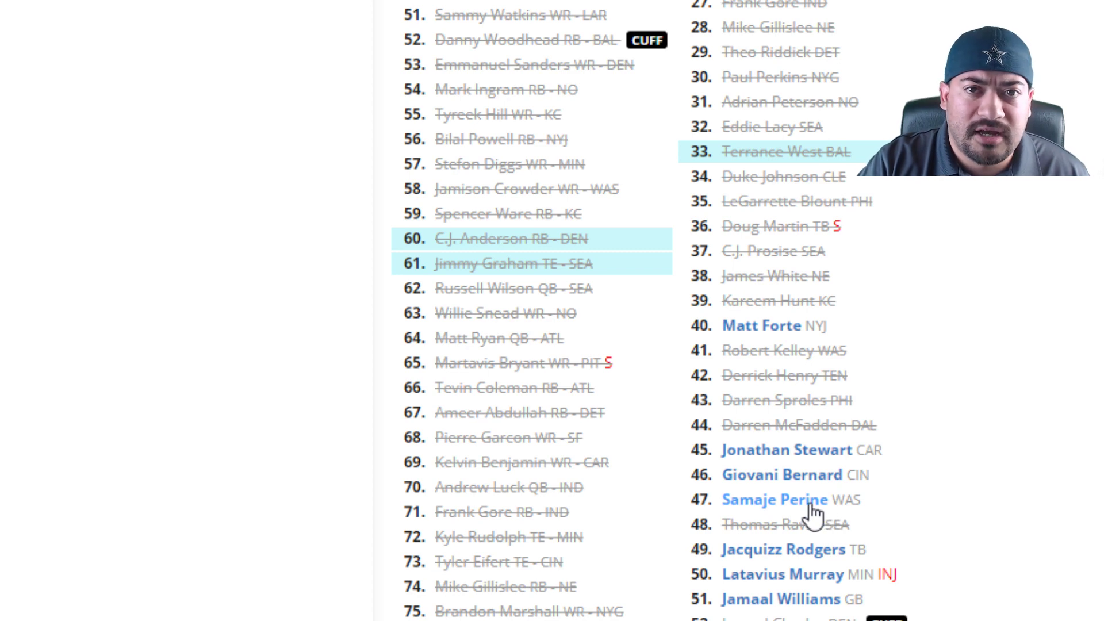
{"action": "scroll", "coordinate": [813, 514], "scroll_direction": "down", "scroll_amount": 2}
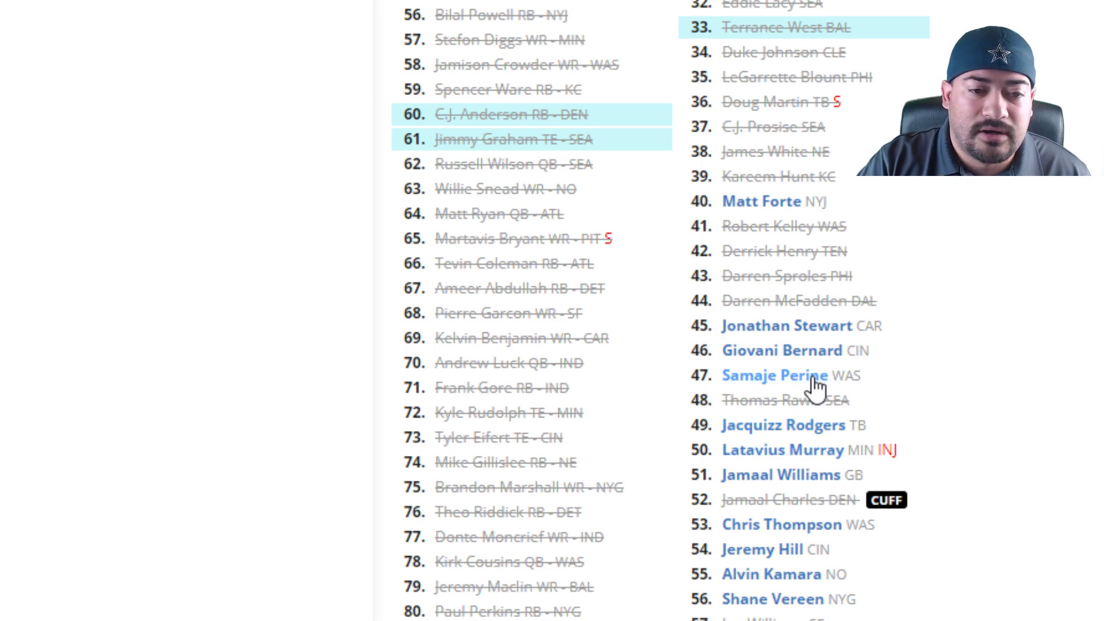
{"action": "scroll", "coordinate": [818, 387], "scroll_direction": "up", "scroll_amount": 15}
{"action": "scroll", "coordinate": [739, 310], "scroll_direction": "up", "scroll_amount": 10}
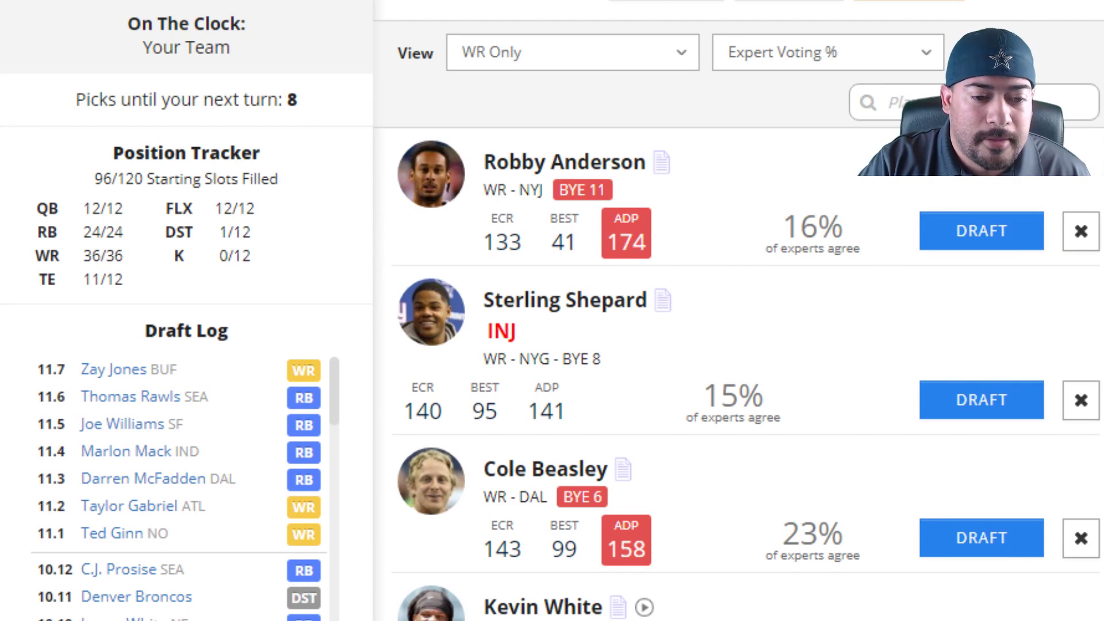
{"action": "scroll", "coordinate": [738, 310], "scroll_direction": "up", "scroll_amount": 2}
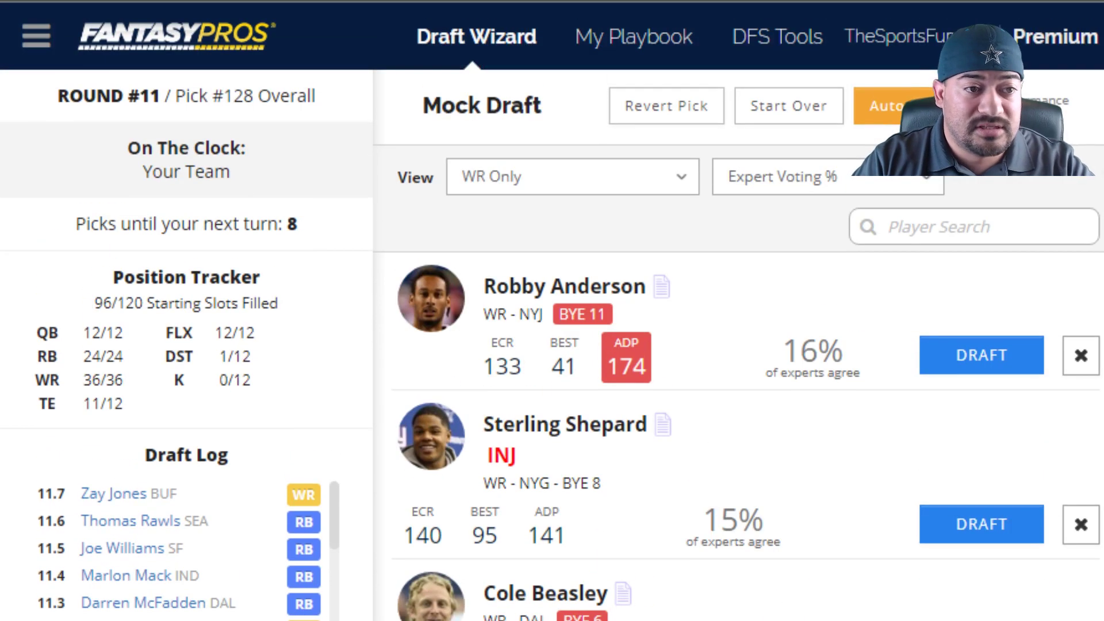
{"action": "scroll", "coordinate": [738, 311], "scroll_direction": "down", "scroll_amount": 4}
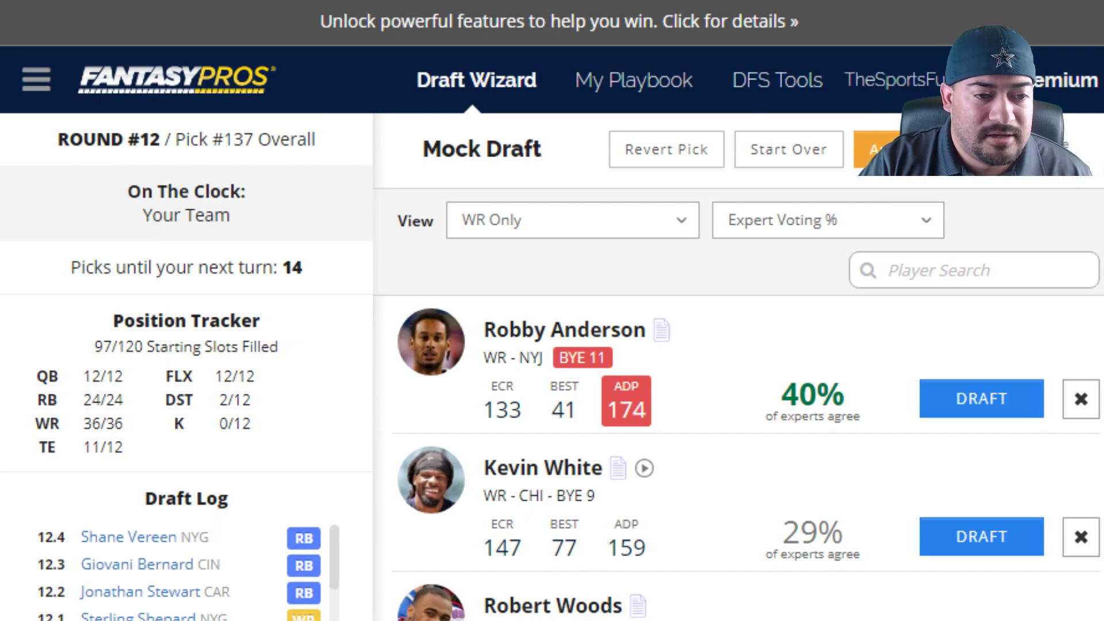
Examine the WR cheat sheet and the WR Only suggestions for twelfth-round candidates
{"action": "scroll", "coordinate": [833, 537], "scroll_direction": "down", "scroll_amount": 20}
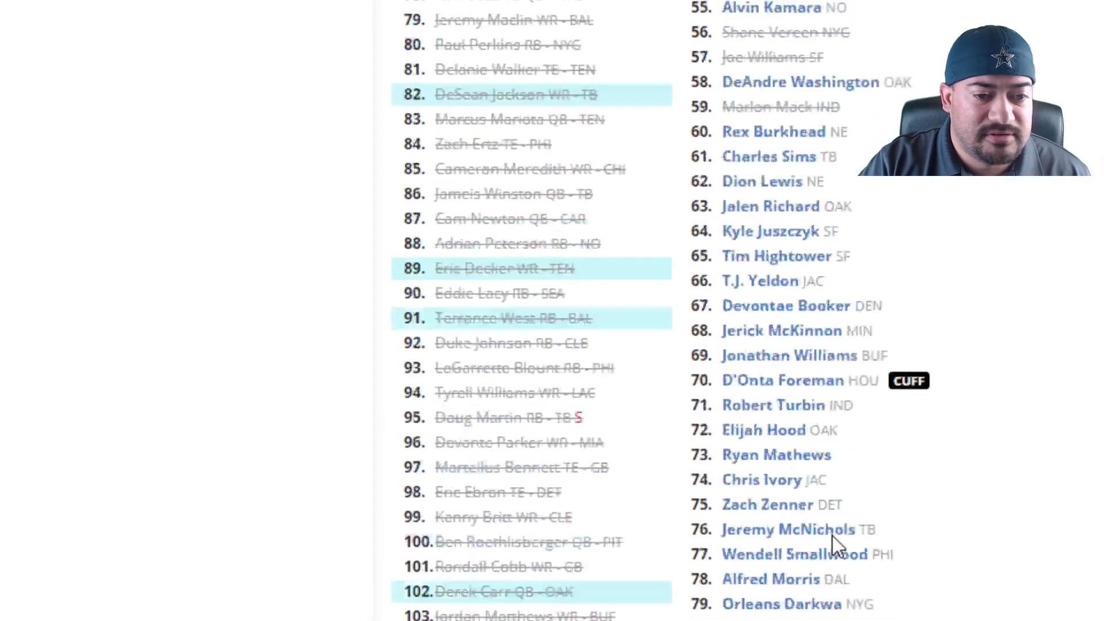
{"action": "scroll", "coordinate": [833, 536], "scroll_direction": "down", "scroll_amount": 20}
{"action": "scroll", "coordinate": [830, 540], "scroll_direction": "down", "scroll_amount": 20}
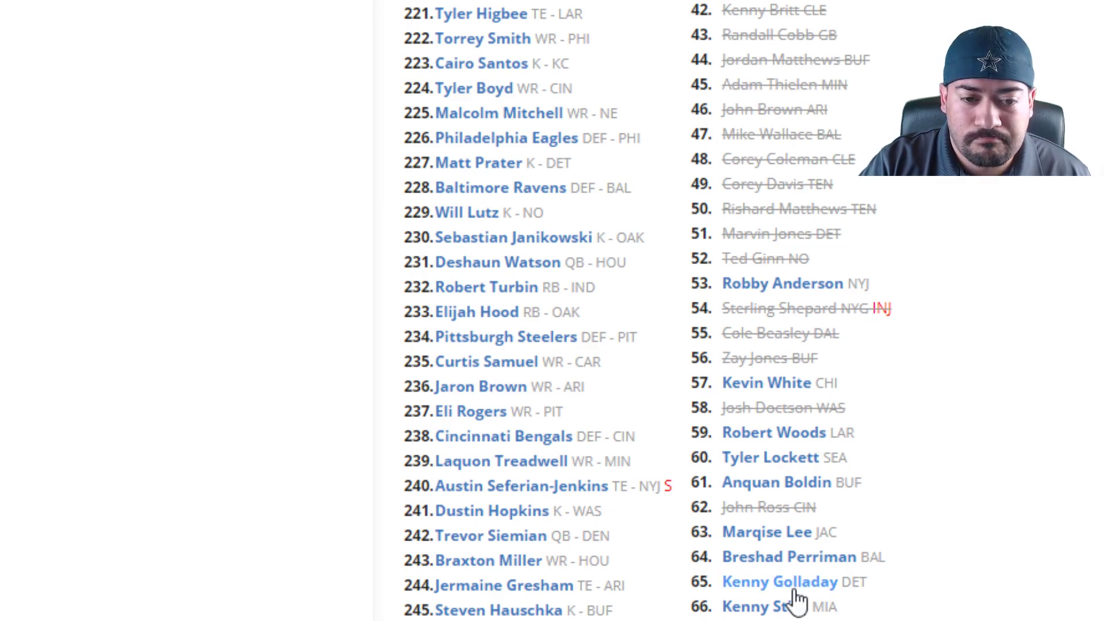
{"action": "scroll", "coordinate": [796, 601], "scroll_direction": "up", "scroll_amount": 18}
{"action": "scroll", "coordinate": [650, 310], "scroll_direction": "up", "scroll_amount": 20}
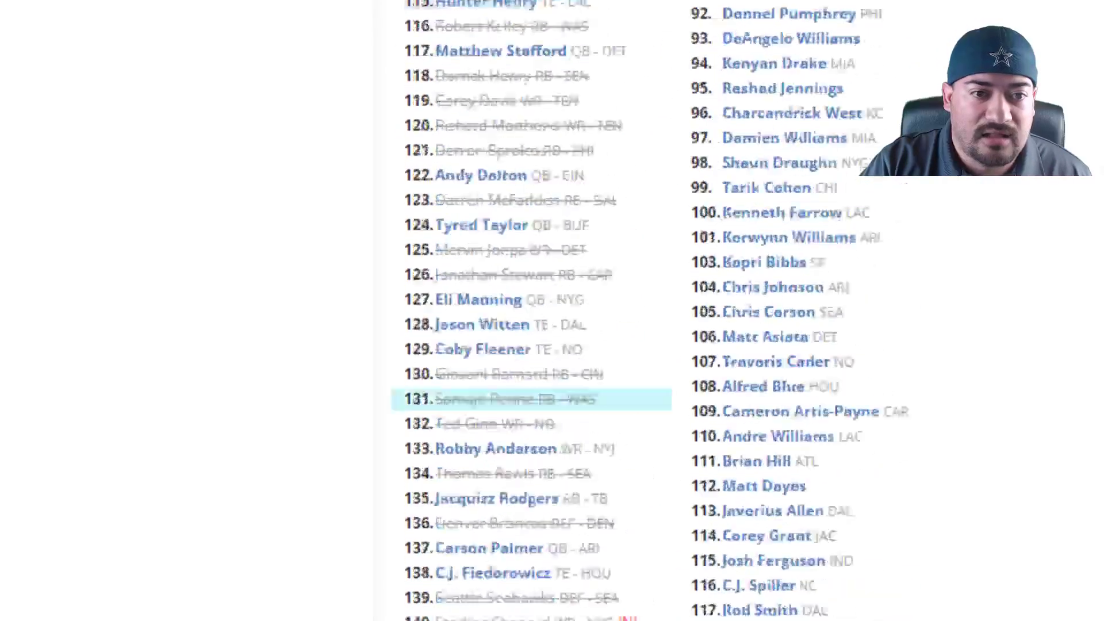
{"action": "scroll", "coordinate": [738, 322], "scroll_direction": "up", "scroll_amount": 10}
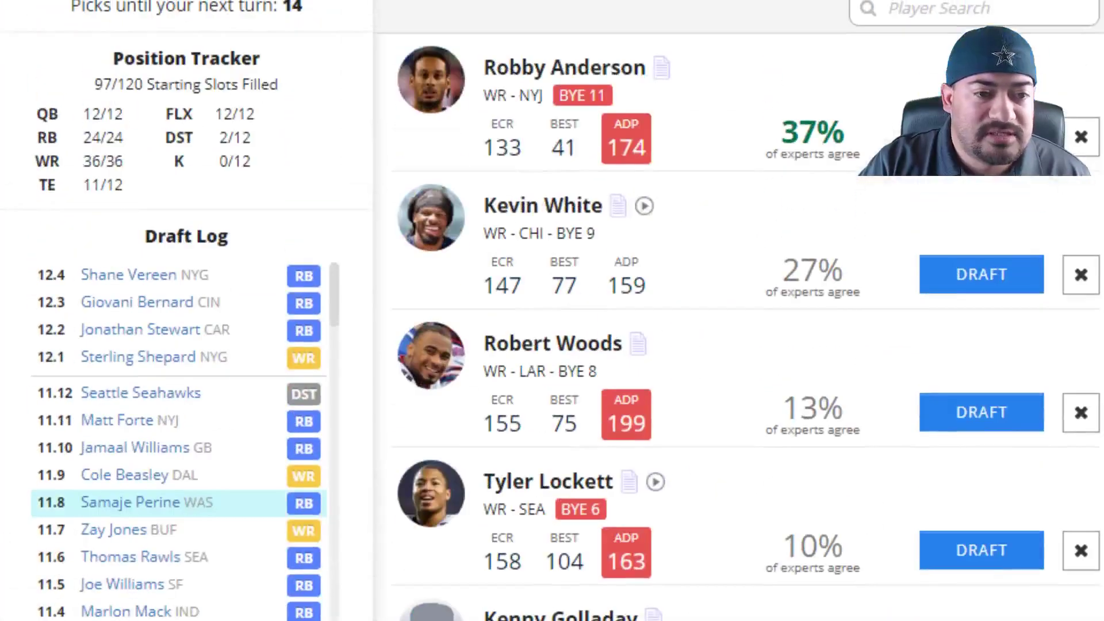
{"action": "scroll", "coordinate": [739, 322], "scroll_direction": "up", "scroll_amount": 4}
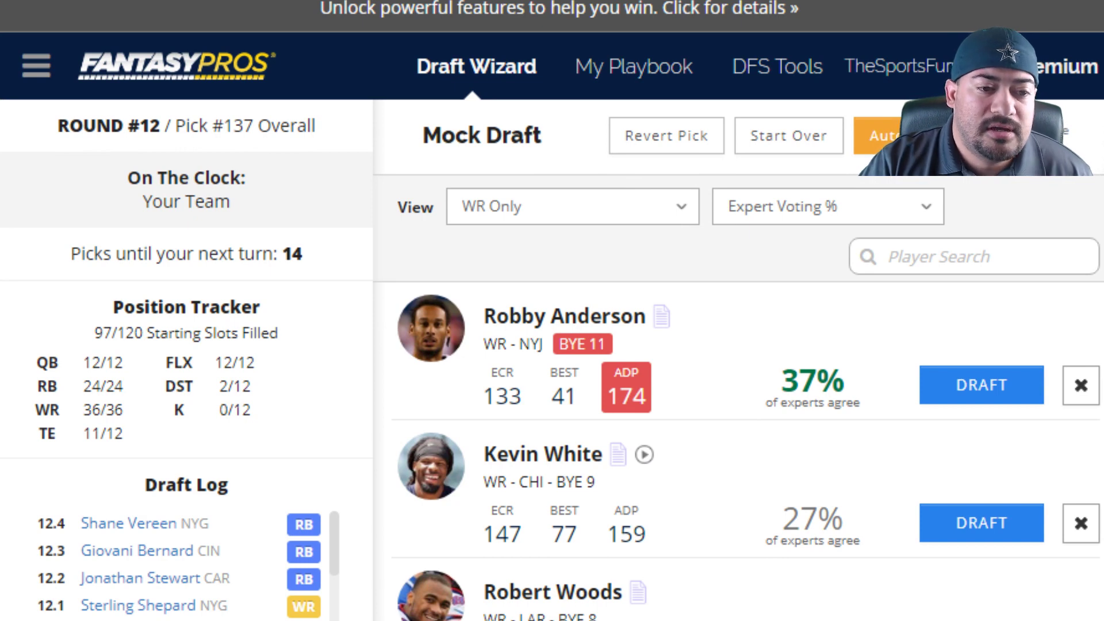
{"action": "scroll", "coordinate": [738, 322], "scroll_direction": "down", "scroll_amount": 2}
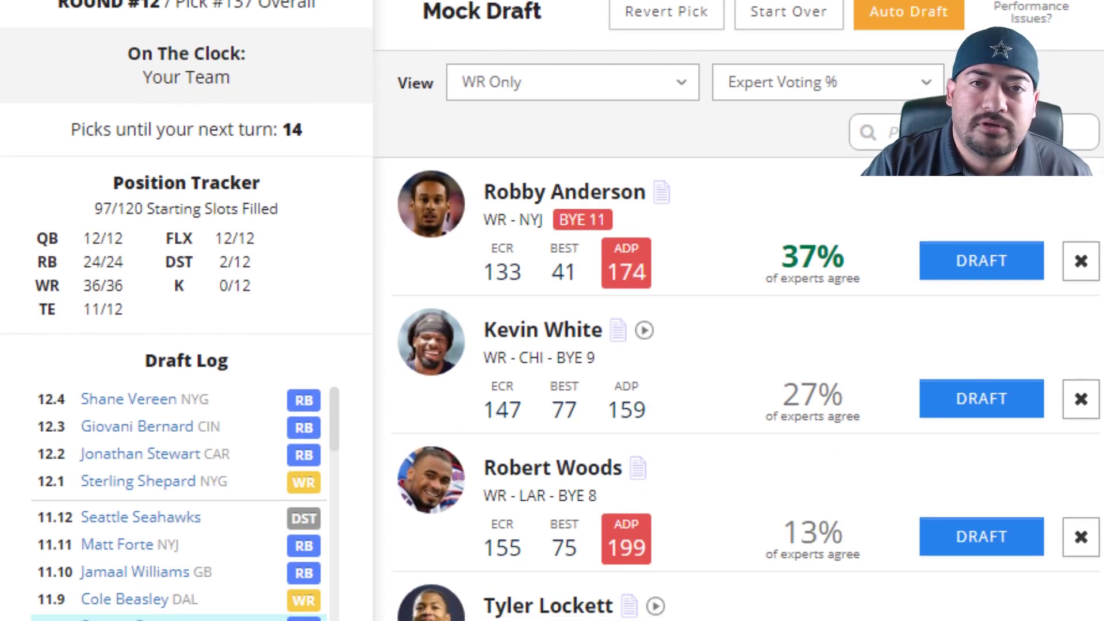
{"action": "scroll", "coordinate": [739, 322], "scroll_direction": "down", "scroll_amount": 2}
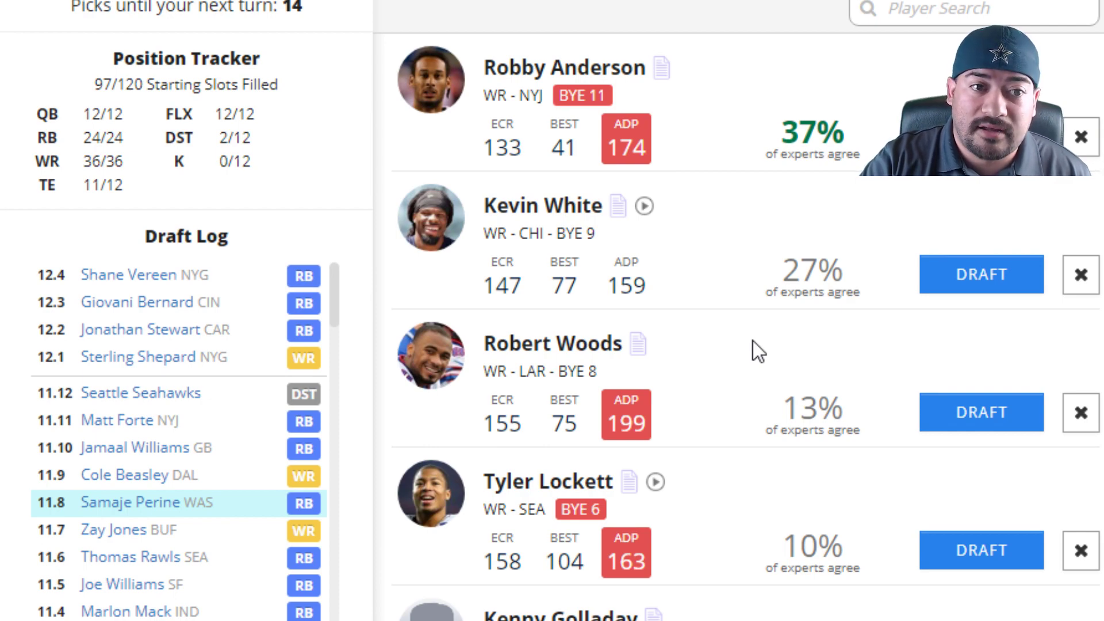
Check the team roster and the RB and WR cheat sheets, and draft Kenny Golladay with the twelfth-round pick
{"action": "scroll", "coordinate": [753, 345], "scroll_direction": "down", "scroll_amount": 8}
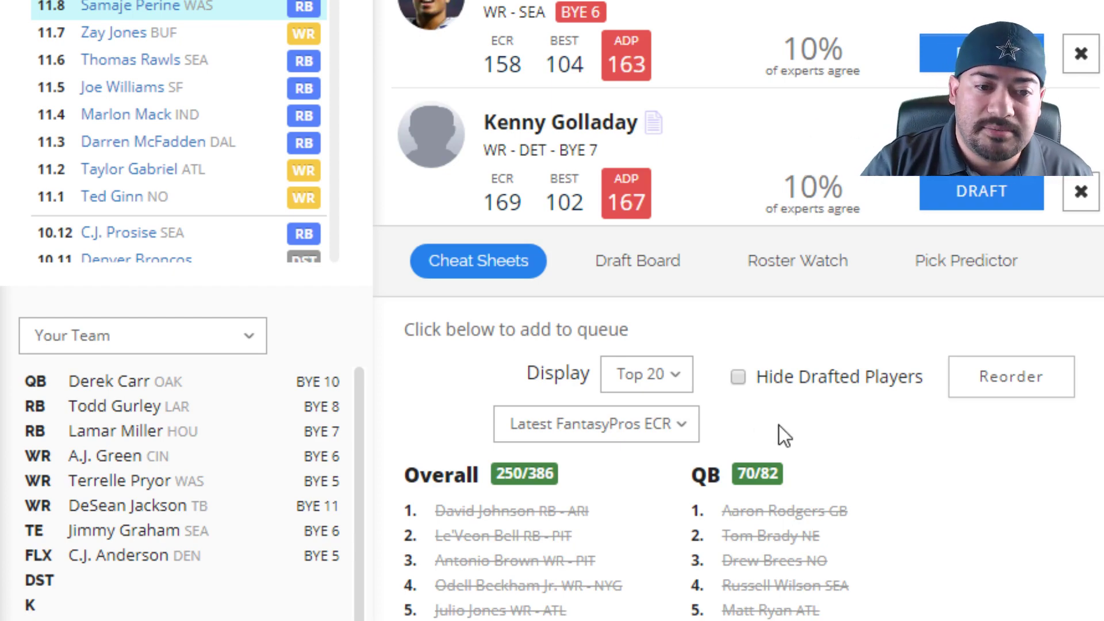
{"action": "scroll", "coordinate": [778, 426], "scroll_direction": "down", "scroll_amount": 4}
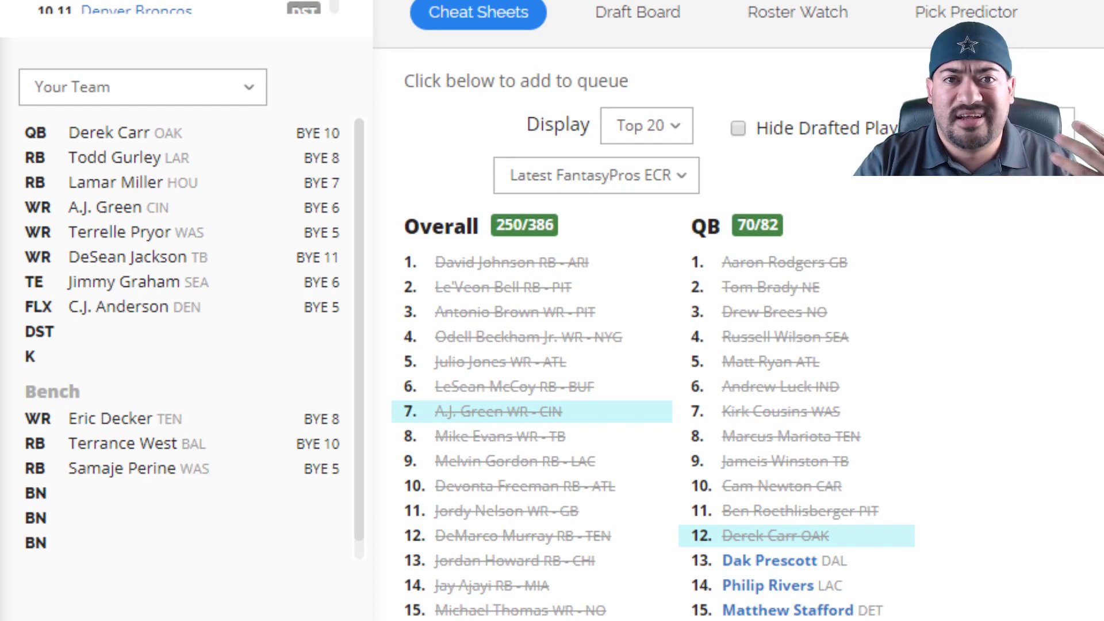
{"action": "scroll", "coordinate": [779, 426], "scroll_direction": "down", "scroll_amount": 12}
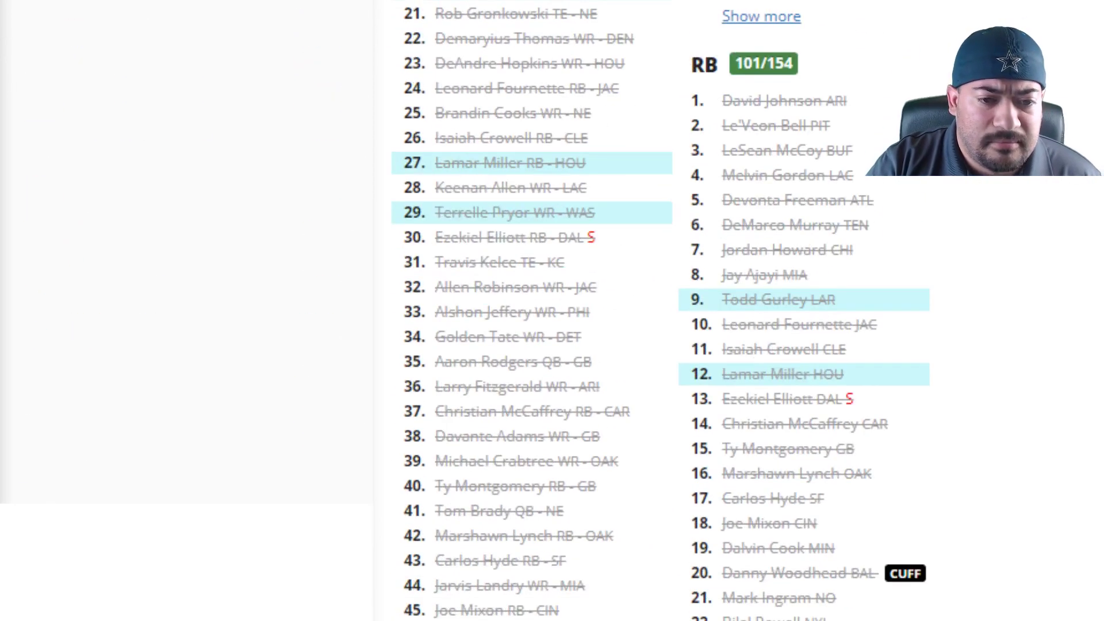
{"action": "scroll", "coordinate": [532, 310], "scroll_direction": "down", "scroll_amount": 15}
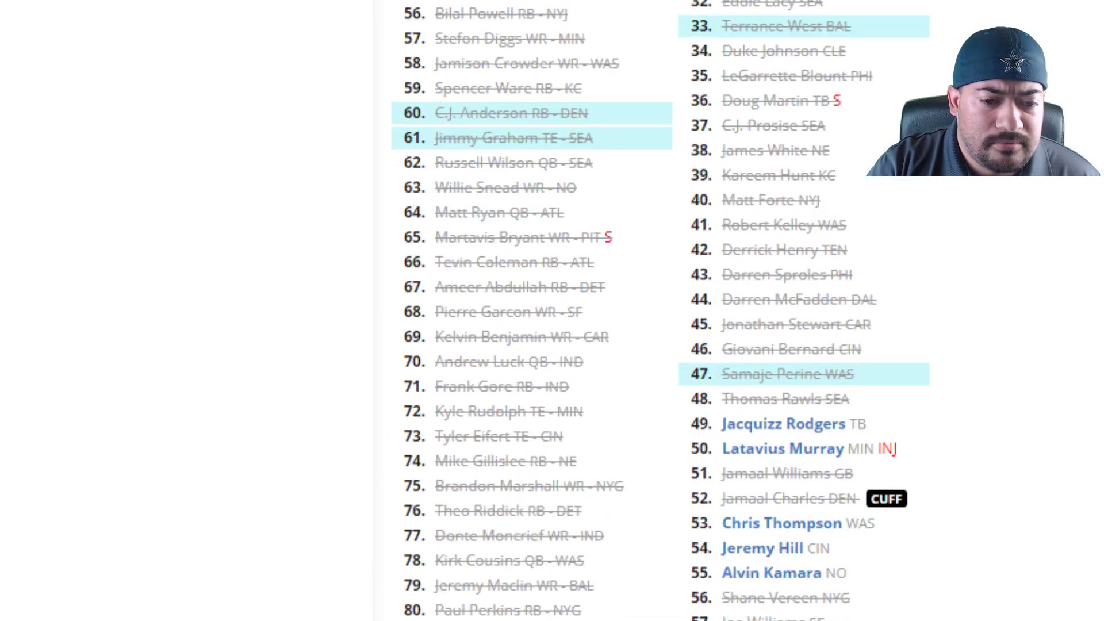
{"action": "scroll", "coordinate": [532, 310], "scroll_direction": "up", "scroll_amount": 15}
{"action": "scroll", "coordinate": [531, 311], "scroll_direction": "up", "scroll_amount": 17}
{"action": "scroll", "coordinate": [531, 311], "scroll_direction": "down", "scroll_amount": 20}
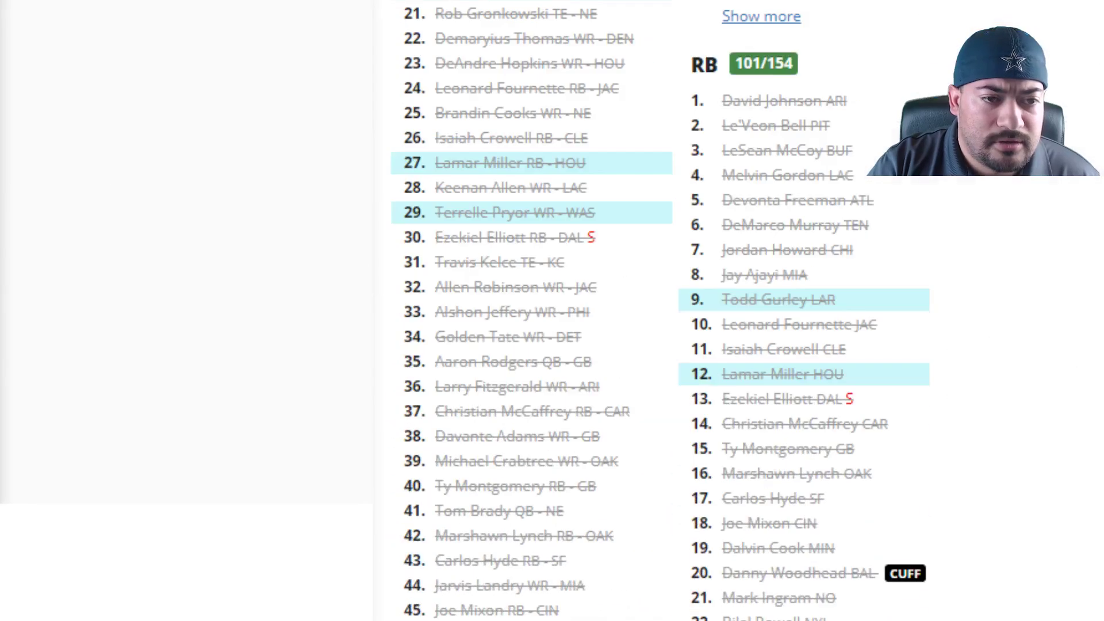
{"action": "scroll", "coordinate": [532, 311], "scroll_direction": "down", "scroll_amount": 20}
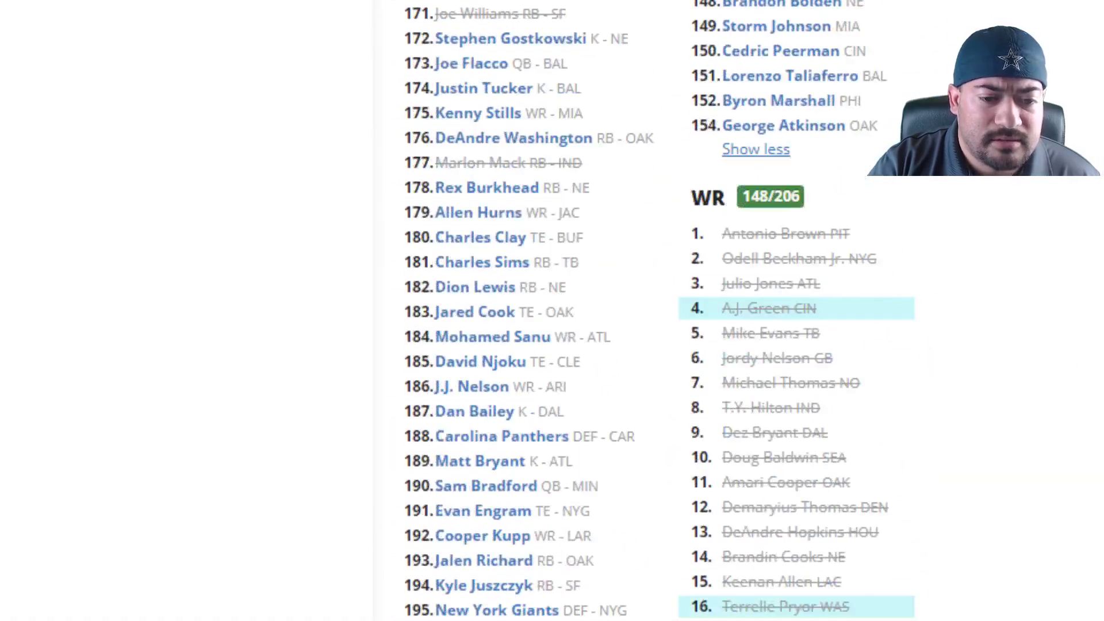
{"action": "scroll", "coordinate": [532, 311], "scroll_direction": "down", "scroll_amount": 15}
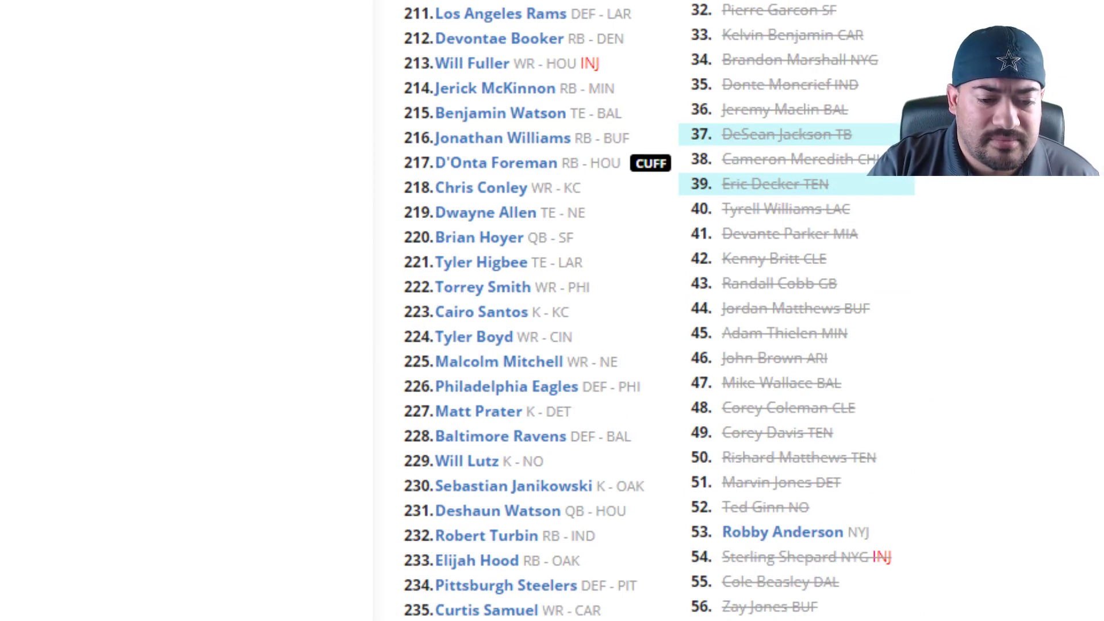
{"action": "scroll", "coordinate": [531, 311], "scroll_direction": "up", "scroll_amount": 20}
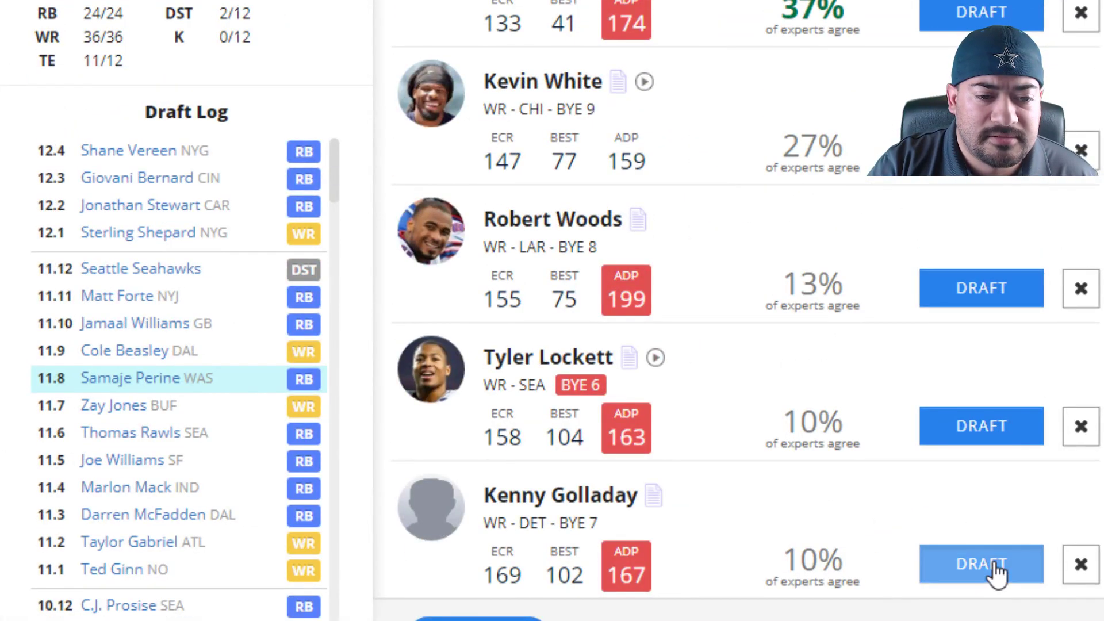
{"action": "left_click", "coordinate": [995, 567]}
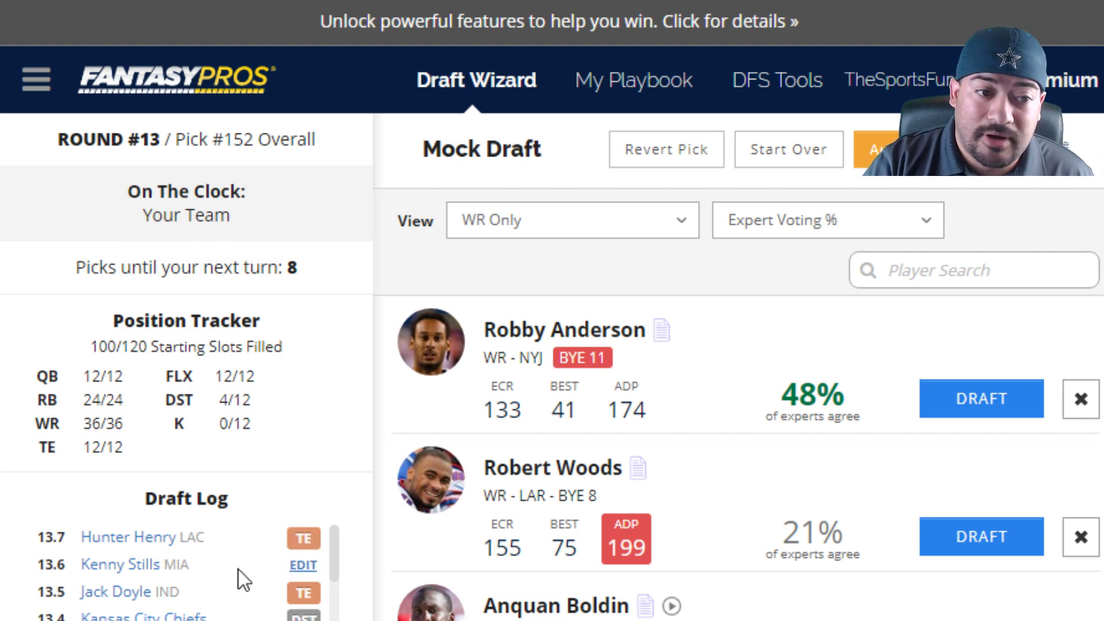
Go through the WR cheat sheet for thirteenth-round candidates and queue Nelson Agholor, Allen Hurns and Breshad Perriman for comparison
{"action": "scroll", "coordinate": [552, 310], "scroll_direction": "down", "scroll_amount": 5}
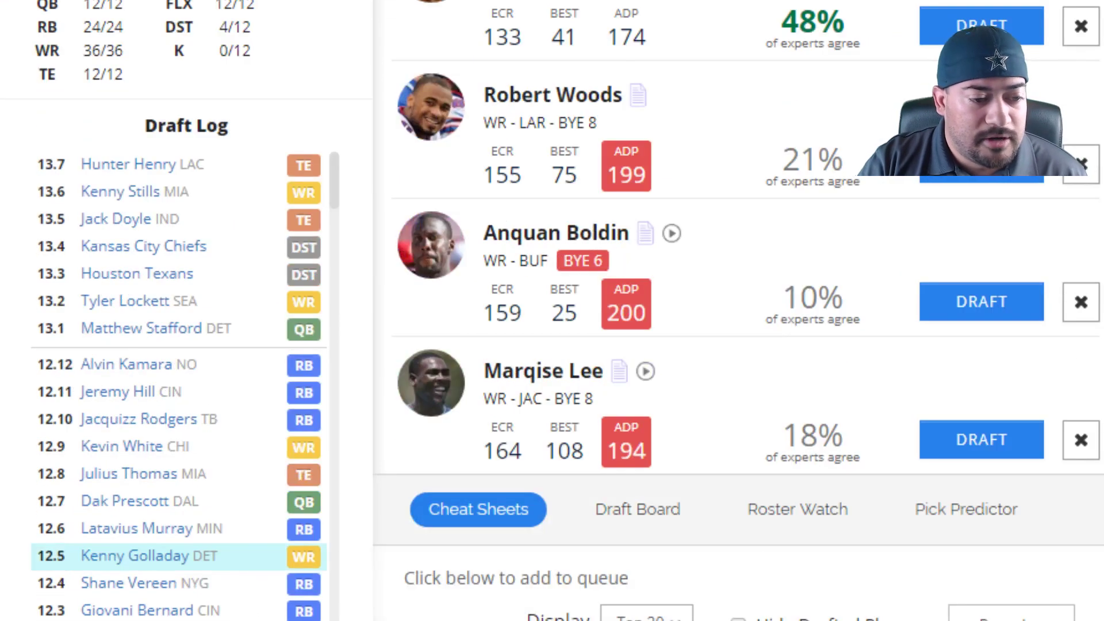
{"action": "scroll", "coordinate": [595, 592], "scroll_direction": "down", "scroll_amount": 6}
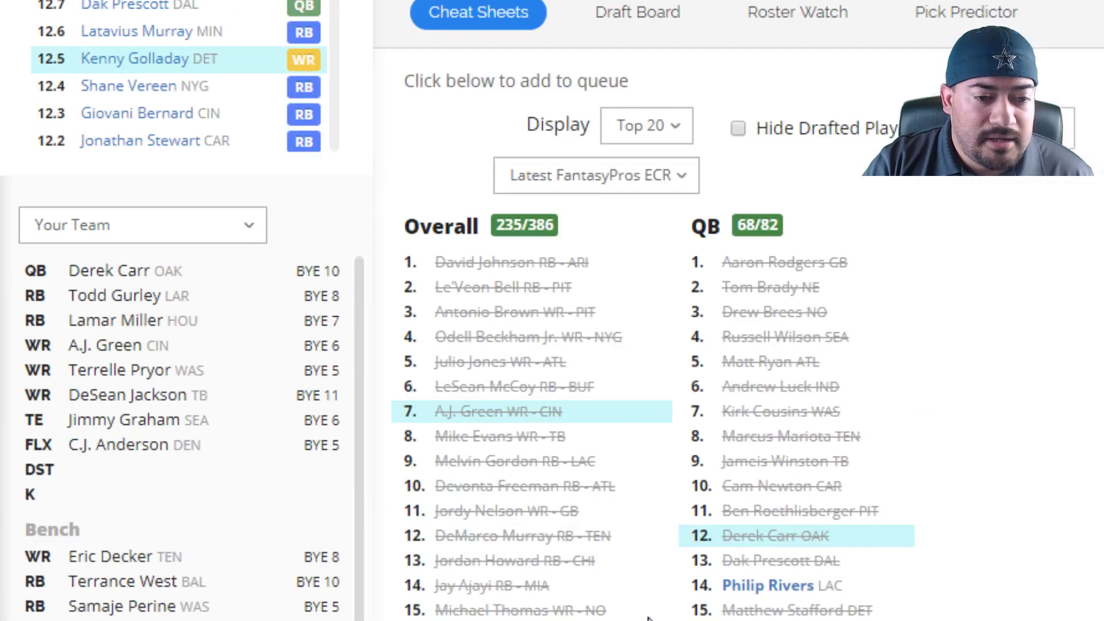
{"action": "scroll", "coordinate": [648, 618], "scroll_direction": "down", "scroll_amount": 20}
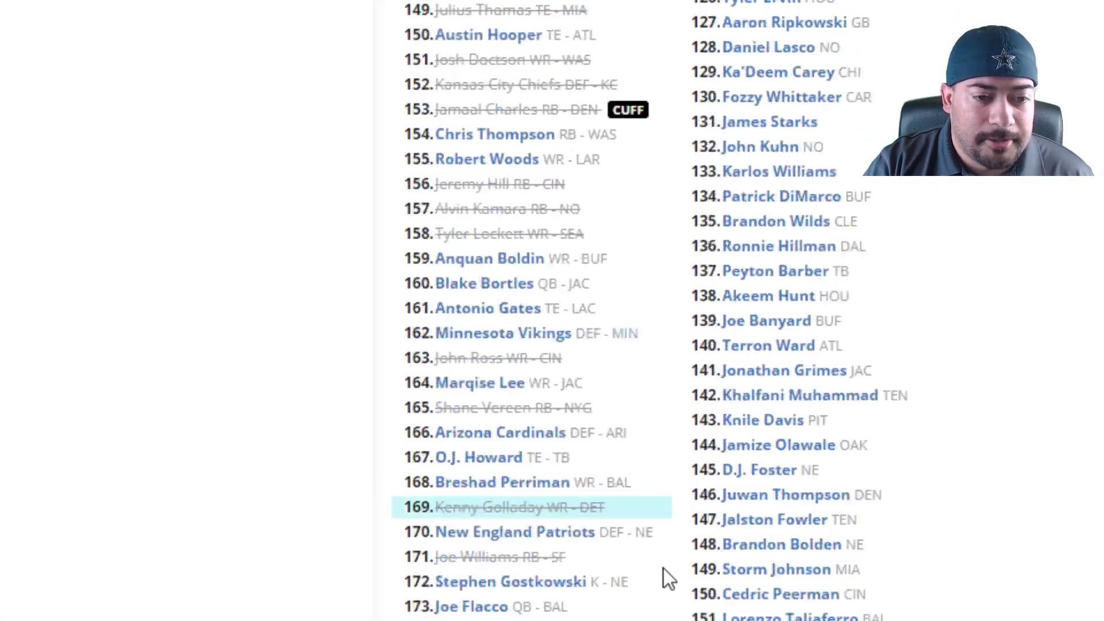
{"action": "scroll", "coordinate": [662, 560], "scroll_direction": "down", "scroll_amount": 20}
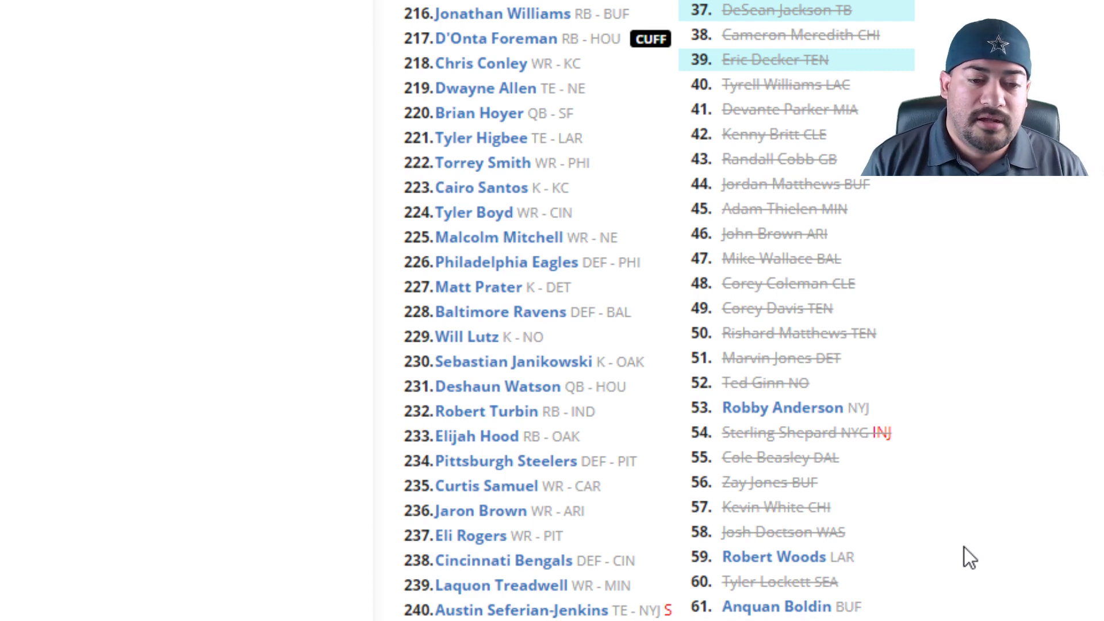
{"action": "scroll", "coordinate": [948, 558], "scroll_direction": "down", "scroll_amount": 2}
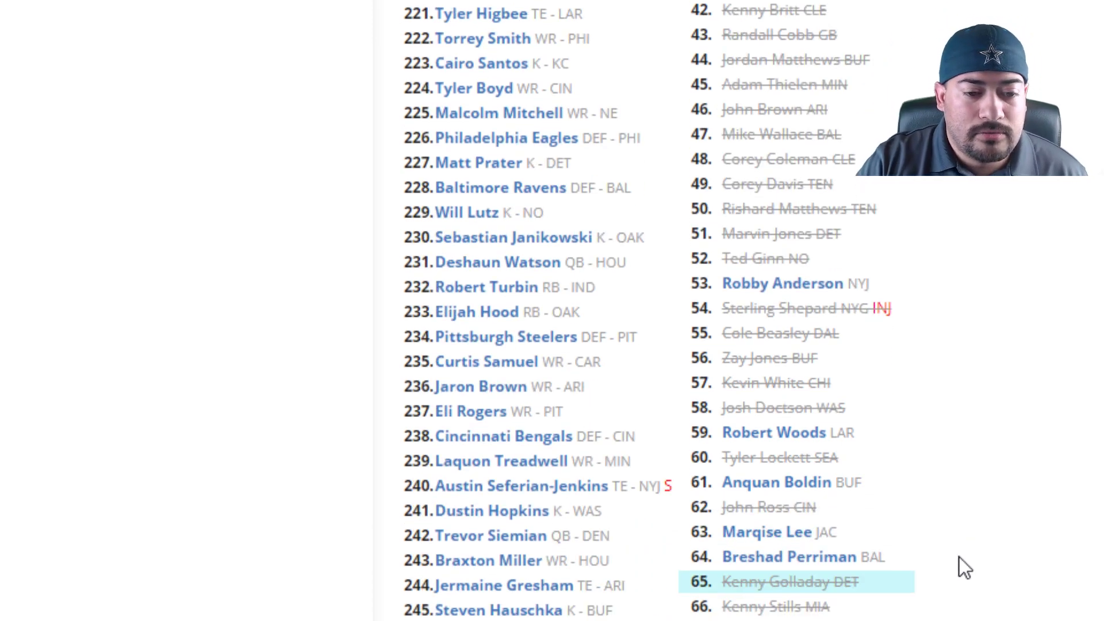
{"action": "scroll", "coordinate": [959, 557], "scroll_direction": "down", "scroll_amount": 2}
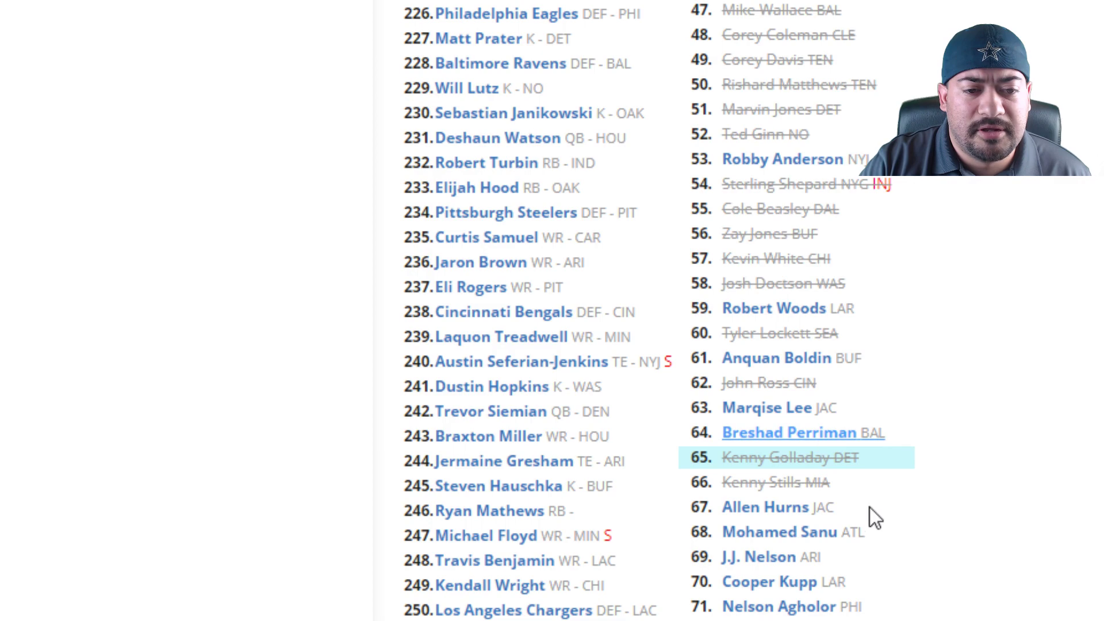
Compare the WR Only suggestions and draft Breshad Perriman with the thirteenth-round pick
{"action": "scroll", "coordinate": [966, 619], "scroll_direction": "up", "scroll_amount": 20}
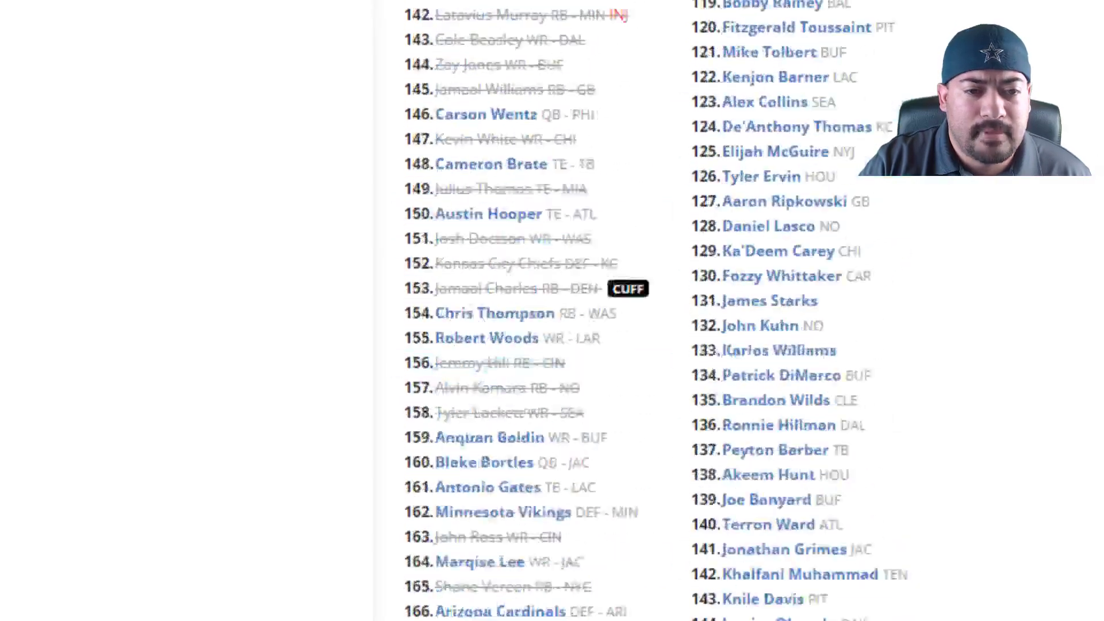
{"action": "scroll", "coordinate": [649, 311], "scroll_direction": "up", "scroll_amount": 15}
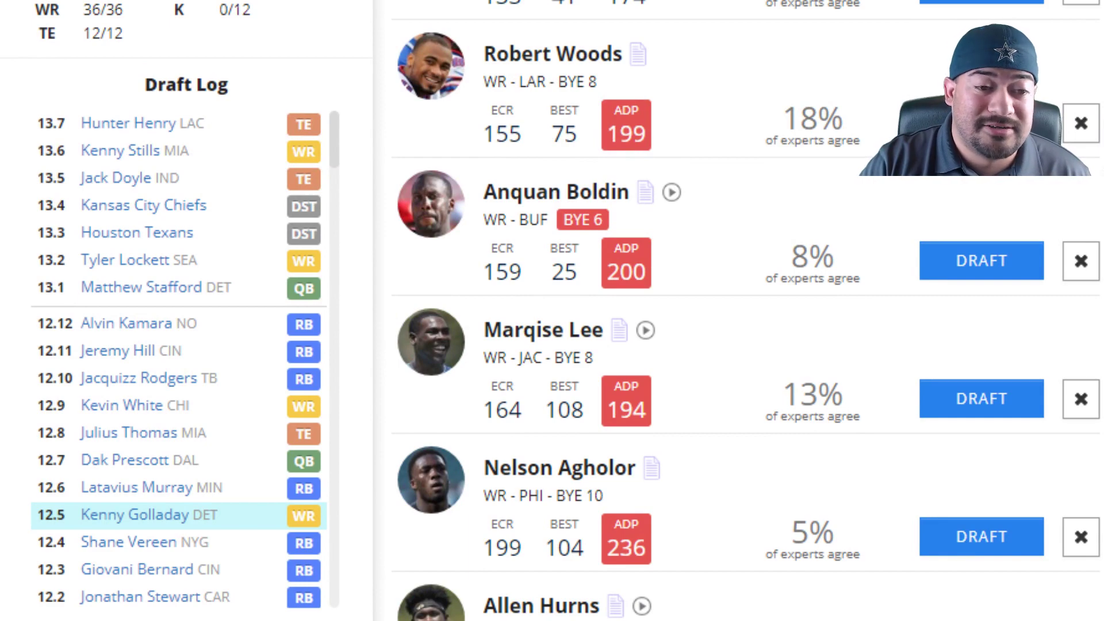
{"action": "scroll", "coordinate": [552, 311], "scroll_direction": "up", "scroll_amount": 5}
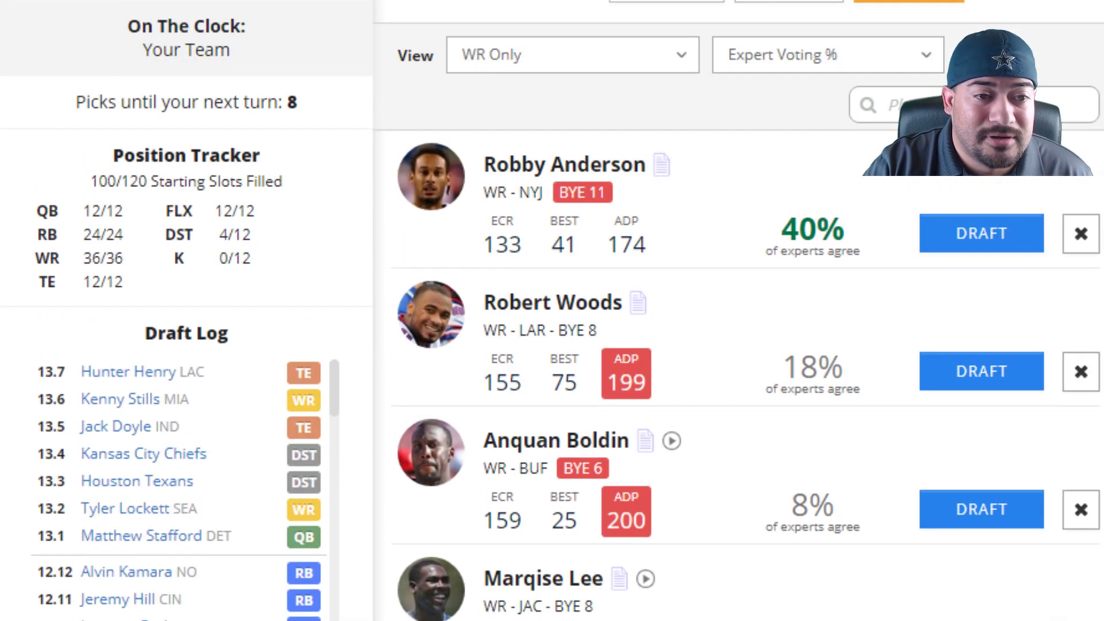
{"action": "scroll", "coordinate": [660, 60], "scroll_direction": "down", "scroll_amount": 2}
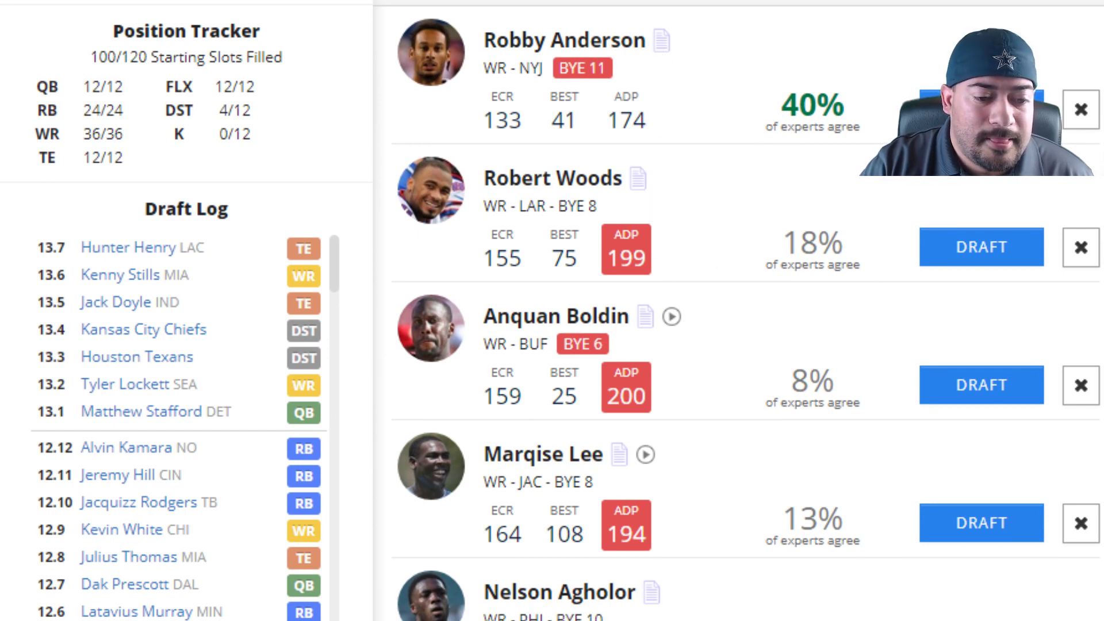
{"action": "scroll", "coordinate": [623, 616], "scroll_direction": "down", "scroll_amount": 2}
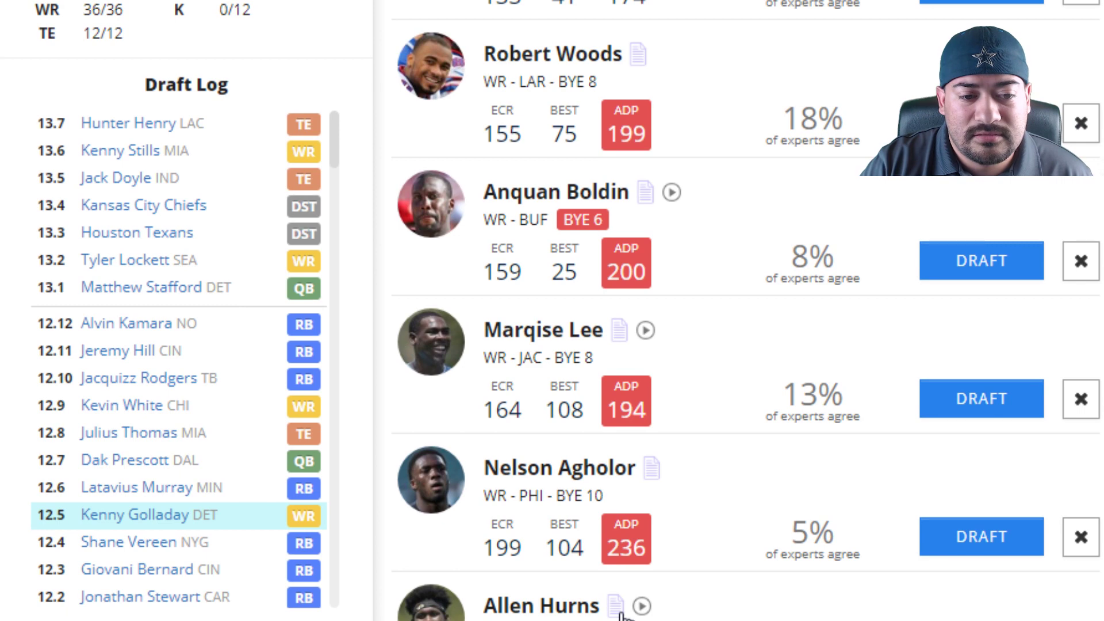
{"action": "mouse_move", "coordinate": [621, 613]}
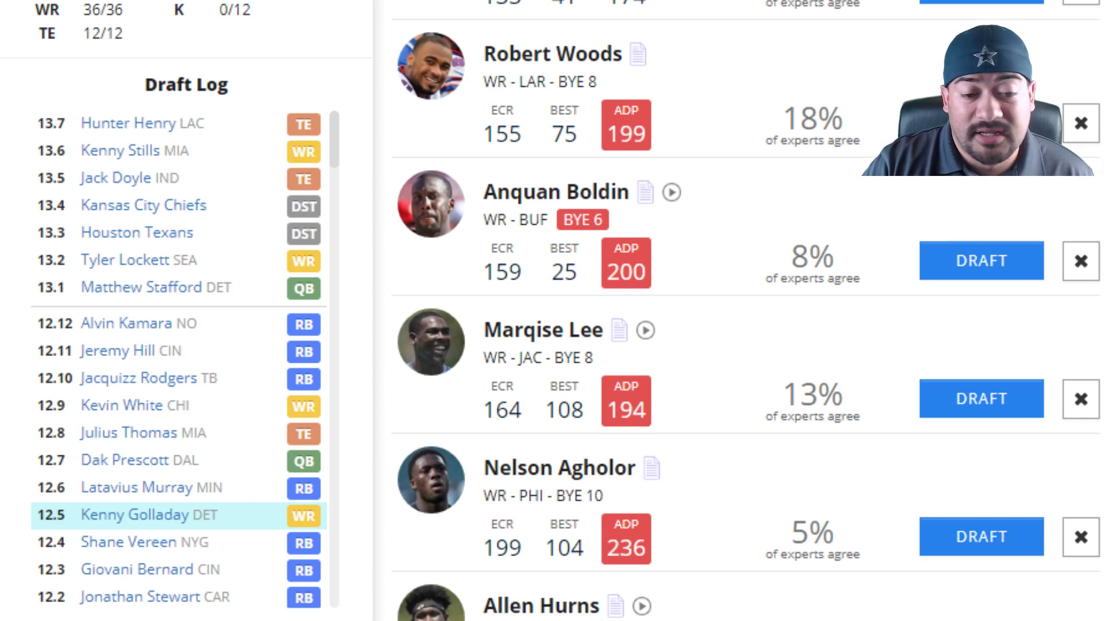
{"action": "scroll", "coordinate": [552, 311], "scroll_direction": "down", "scroll_amount": 2}
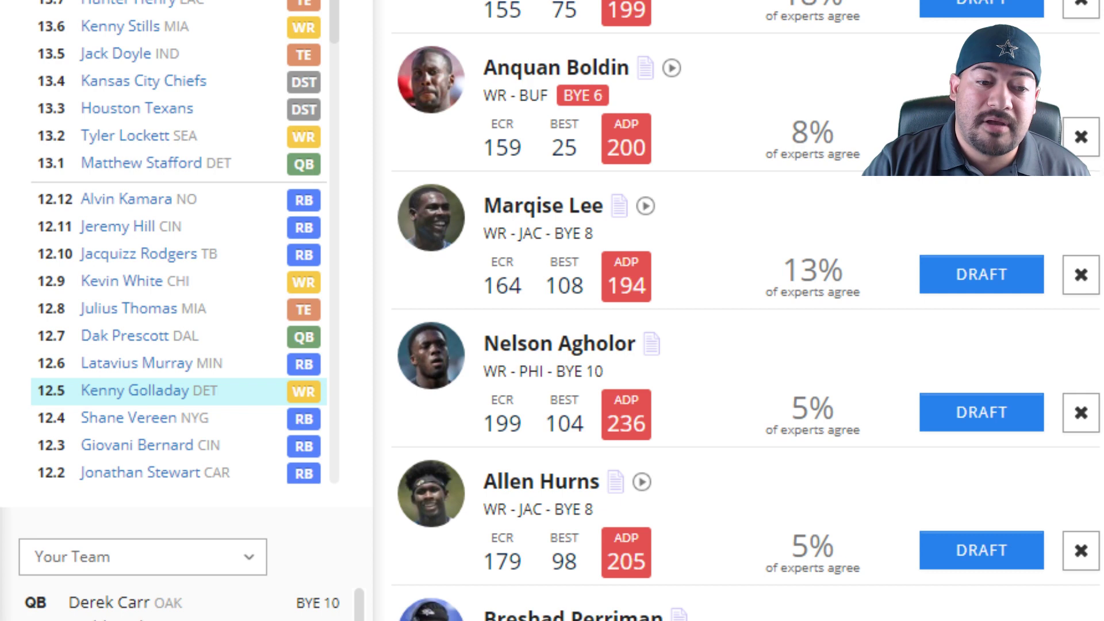
{"action": "scroll", "coordinate": [552, 310], "scroll_direction": "up", "scroll_amount": 2}
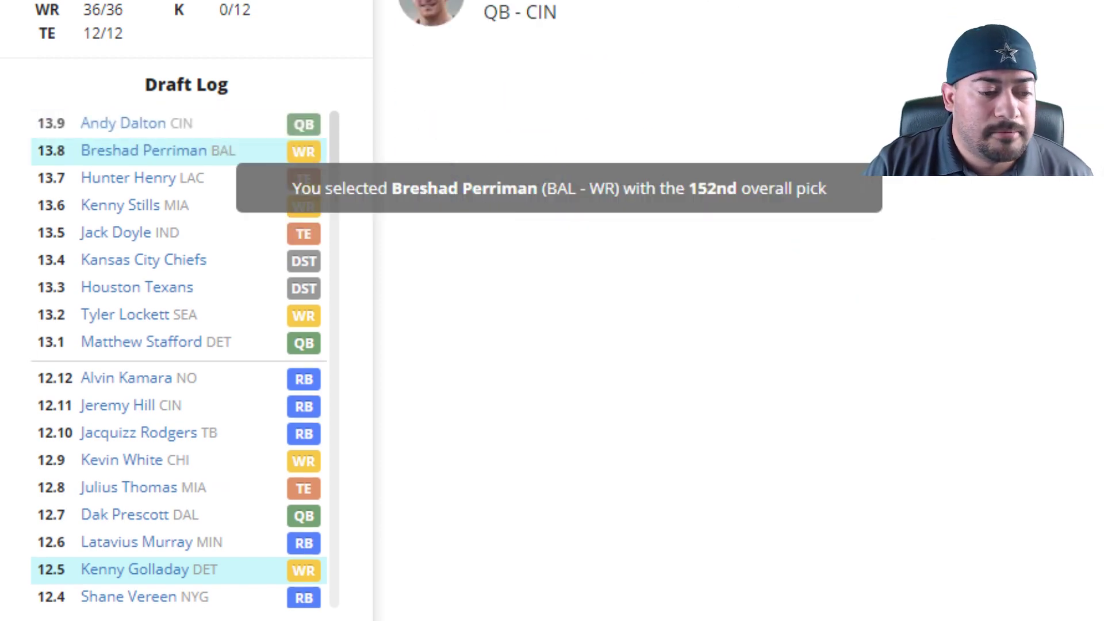
Look through the cheat sheets down to the tight ends and queue C.J. Fiedorowicz as a fourteenth-round candidate
{"action": "scroll", "coordinate": [552, 310], "scroll_direction": "up", "scroll_amount": 5}
{"action": "scroll", "coordinate": [552, 311], "scroll_direction": "down", "scroll_amount": 2}
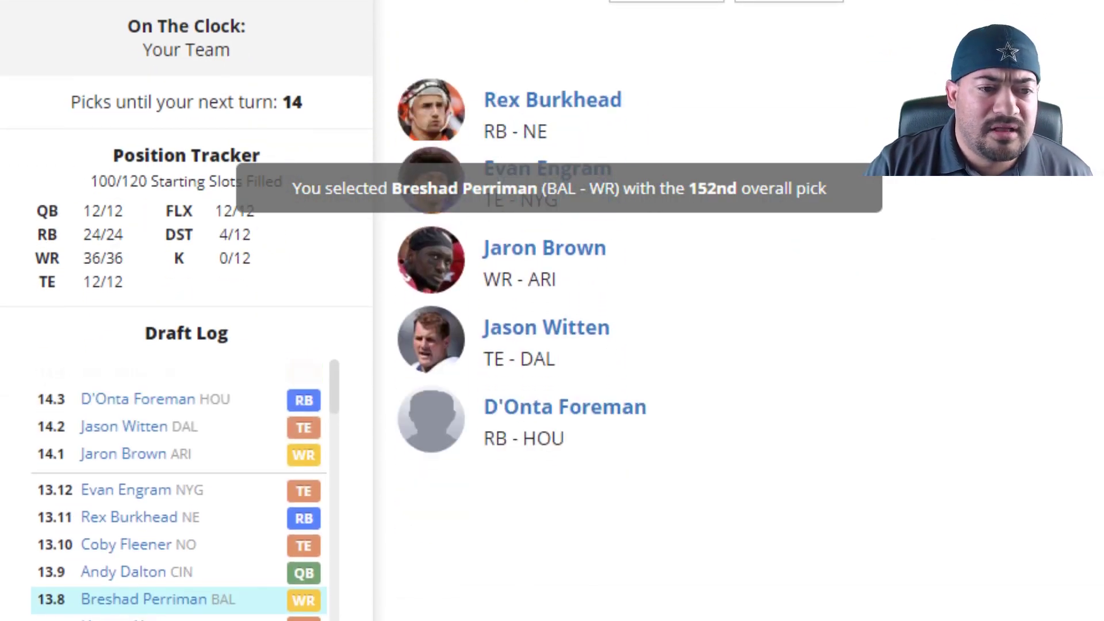
{"action": "scroll", "coordinate": [552, 310], "scroll_direction": "down", "scroll_amount": 15}
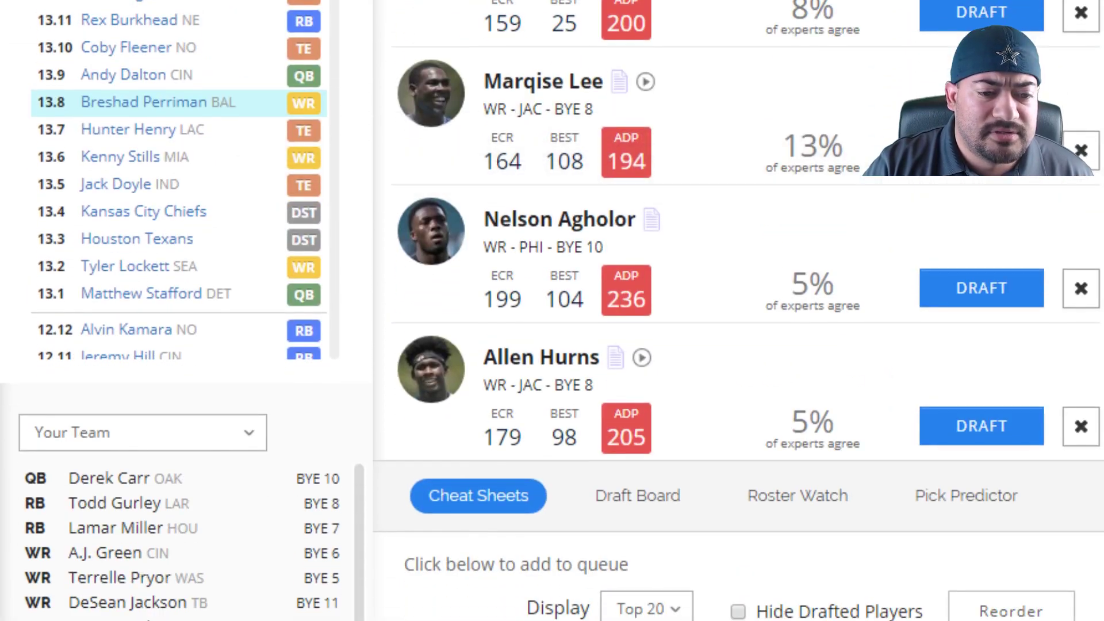
{"action": "scroll", "coordinate": [552, 310], "scroll_direction": "down", "scroll_amount": 20}
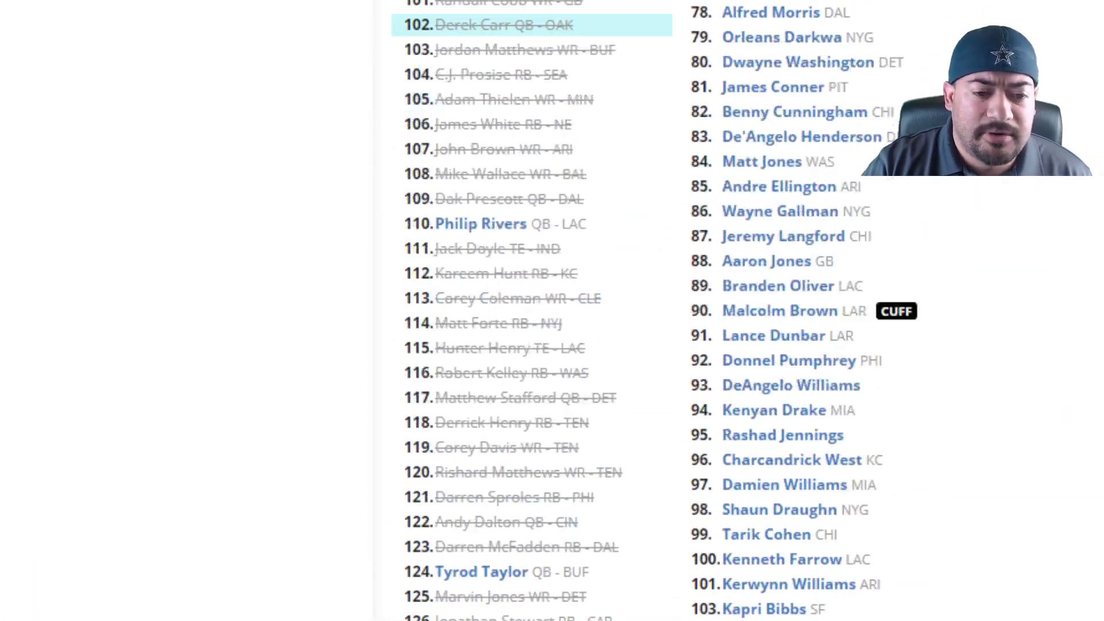
{"action": "scroll", "coordinate": [552, 311], "scroll_direction": "down", "scroll_amount": 20}
{"action": "scroll", "coordinate": [552, 311], "scroll_direction": "down", "scroll_amount": 20}
{"action": "scroll", "coordinate": [552, 310], "scroll_direction": "down", "scroll_amount": 20}
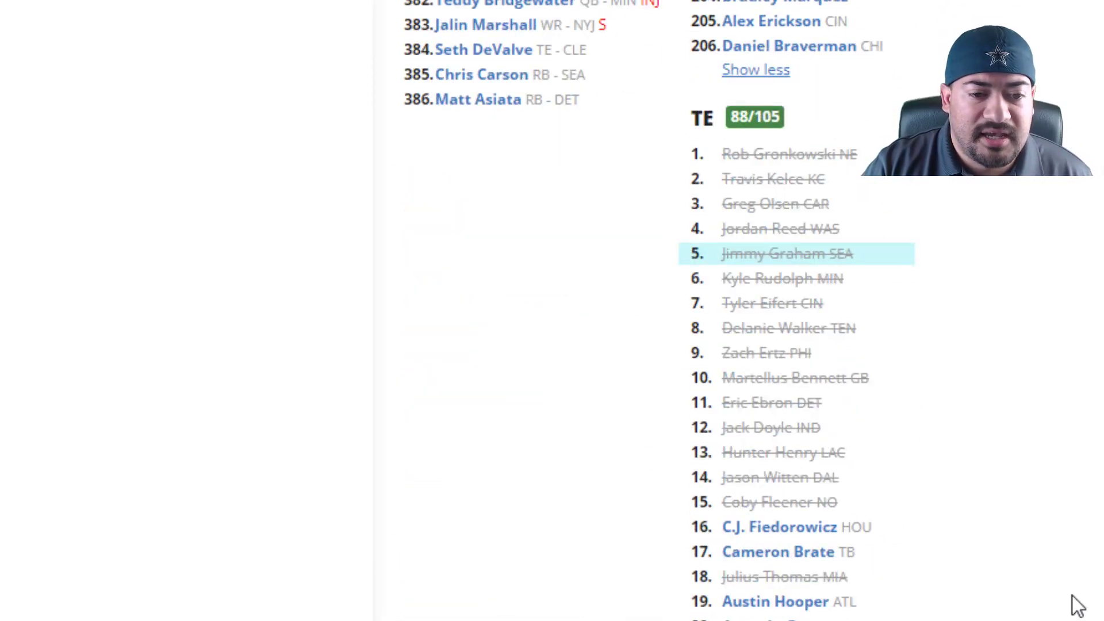
{"action": "scroll", "coordinate": [933, 575], "scroll_direction": "down", "scroll_amount": 2}
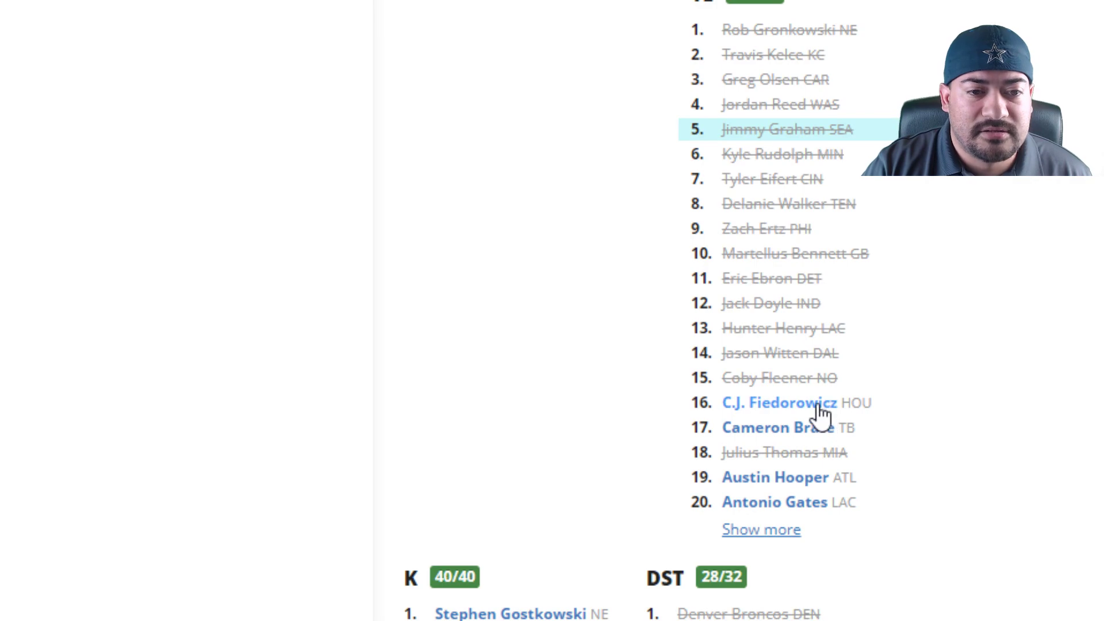
{"action": "left_click", "coordinate": [769, 531]}
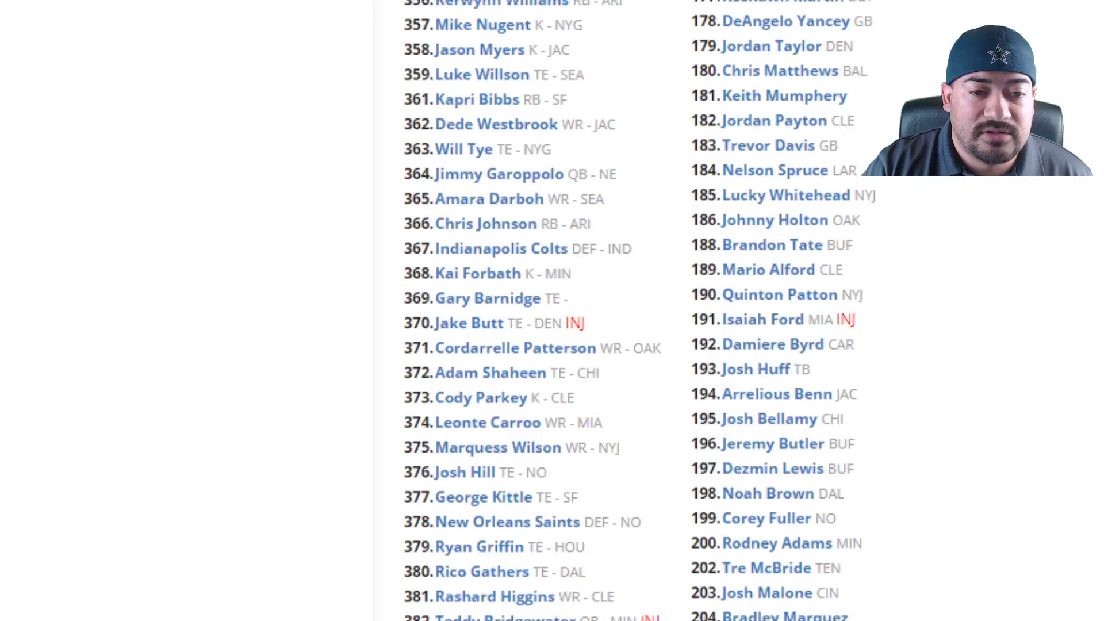
Return to the player suggestions and draft C.J. Fiedorowicz with the fourteenth-round pick
{"action": "scroll", "coordinate": [632, 310], "scroll_direction": "up", "scroll_amount": 20}
{"action": "scroll", "coordinate": [632, 311], "scroll_direction": "up", "scroll_amount": 20}
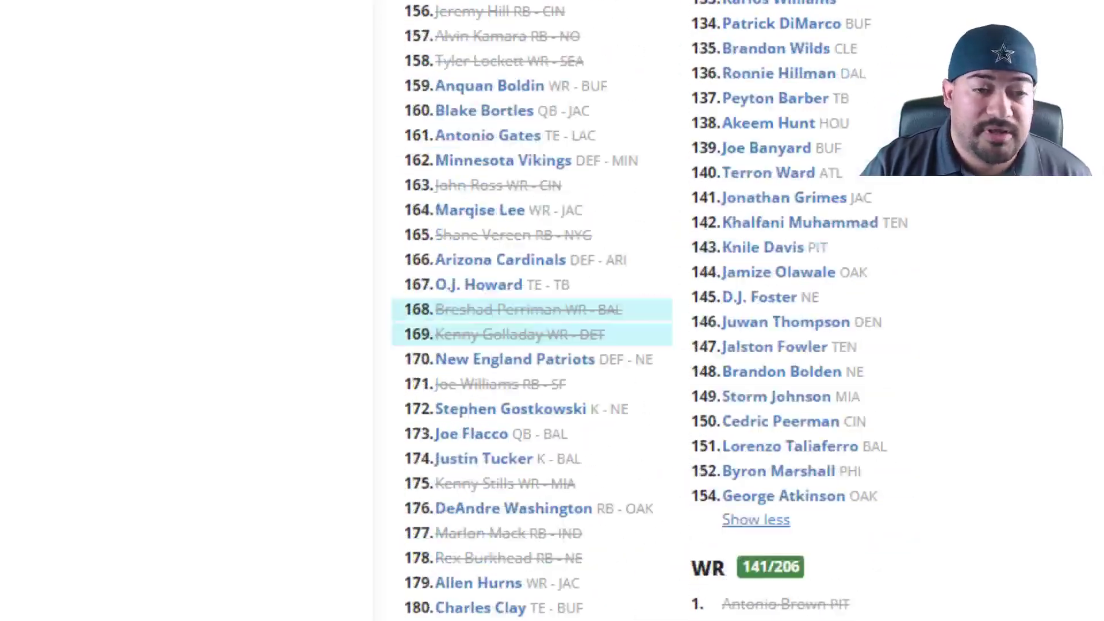
{"action": "scroll", "coordinate": [632, 310], "scroll_direction": "up", "scroll_amount": 6}
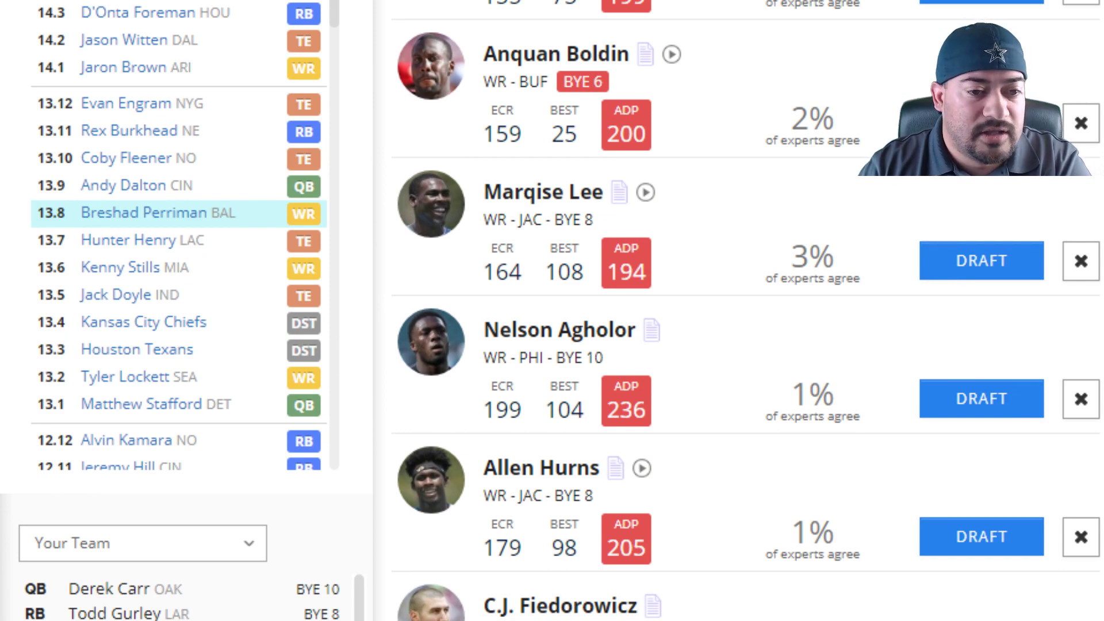
{"action": "left_click", "coordinate": [982, 619]}
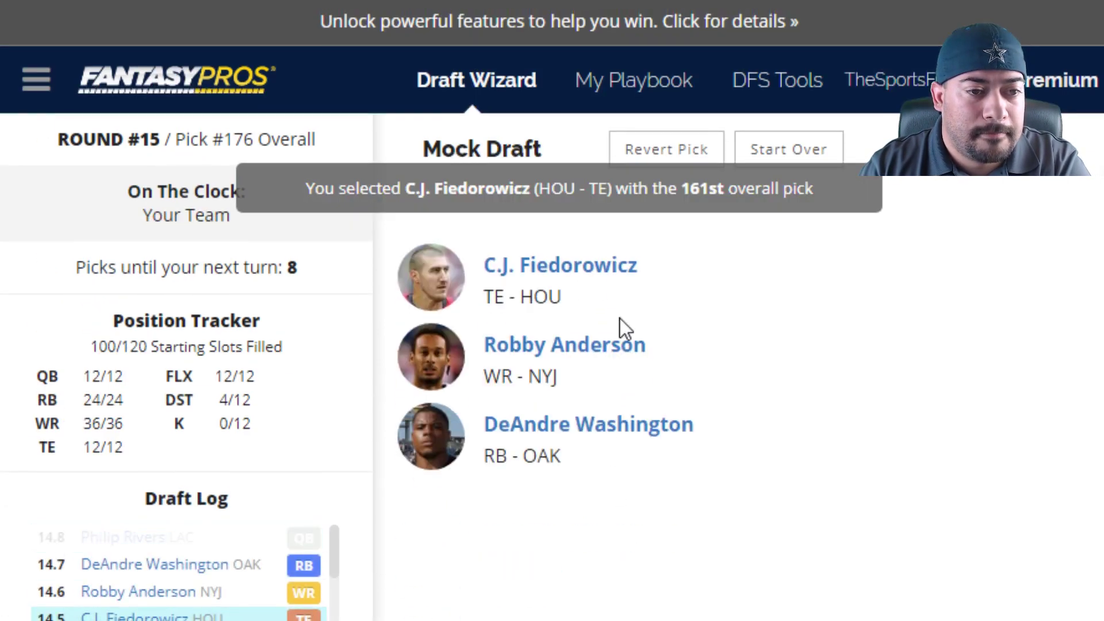
Show the suggested players to consider and review the drafted roster, open slots and bench before the fifteenth-round pick
{"action": "scroll", "coordinate": [619, 333], "scroll_direction": "down", "scroll_amount": 5}
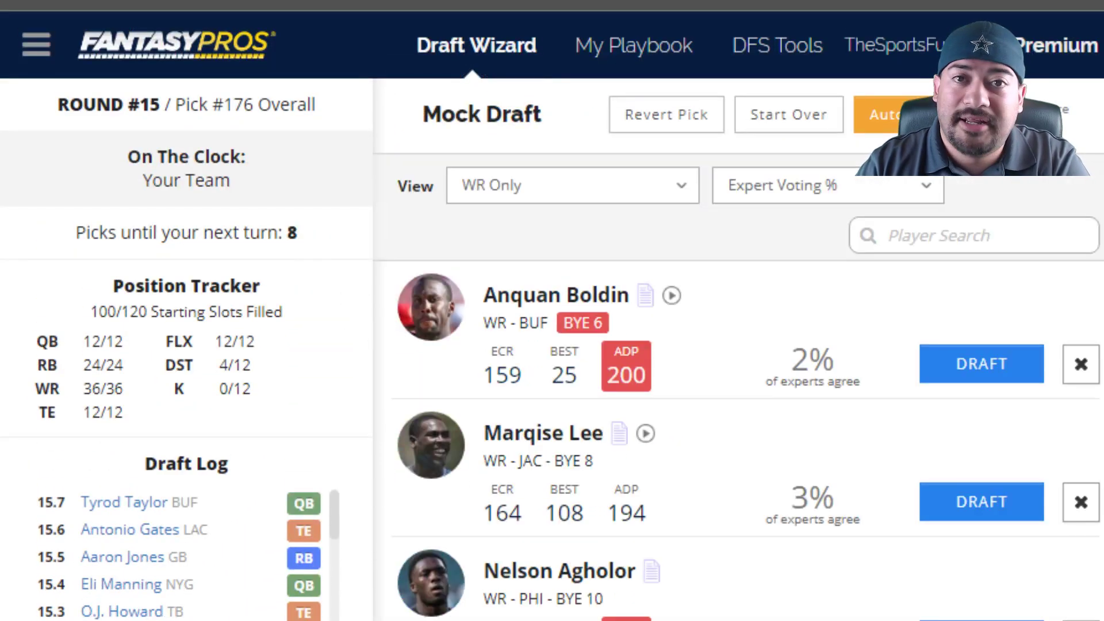
{"action": "left_click", "coordinate": [564, 236]}
{"action": "scroll", "coordinate": [552, 310], "scroll_direction": "down", "scroll_amount": 8}
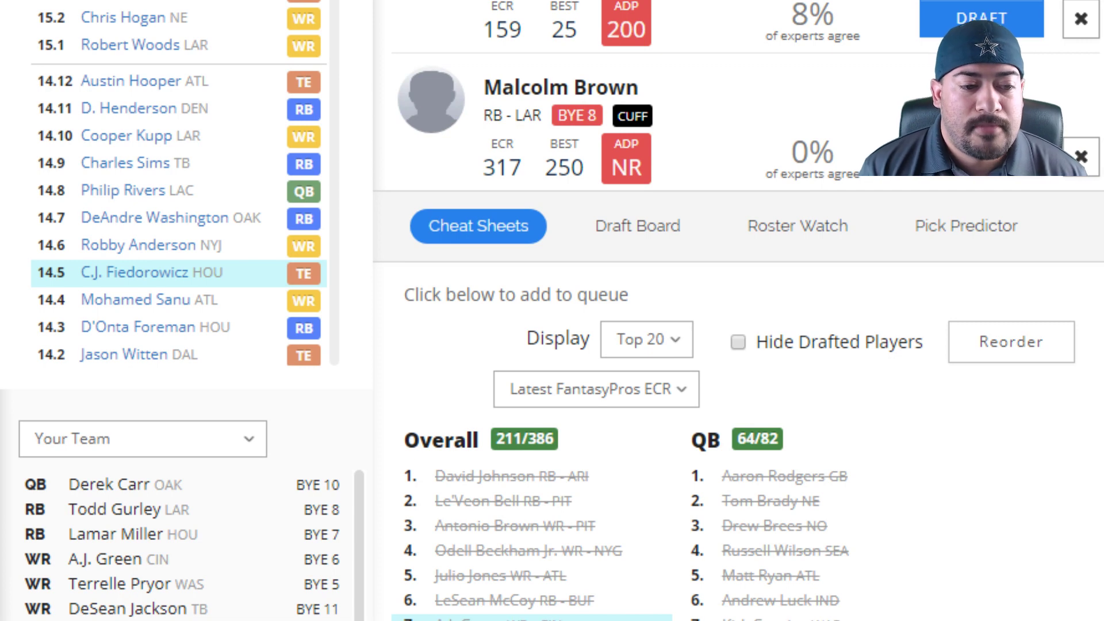
{"action": "scroll", "coordinate": [190, 546], "scroll_direction": "down", "scroll_amount": 1}
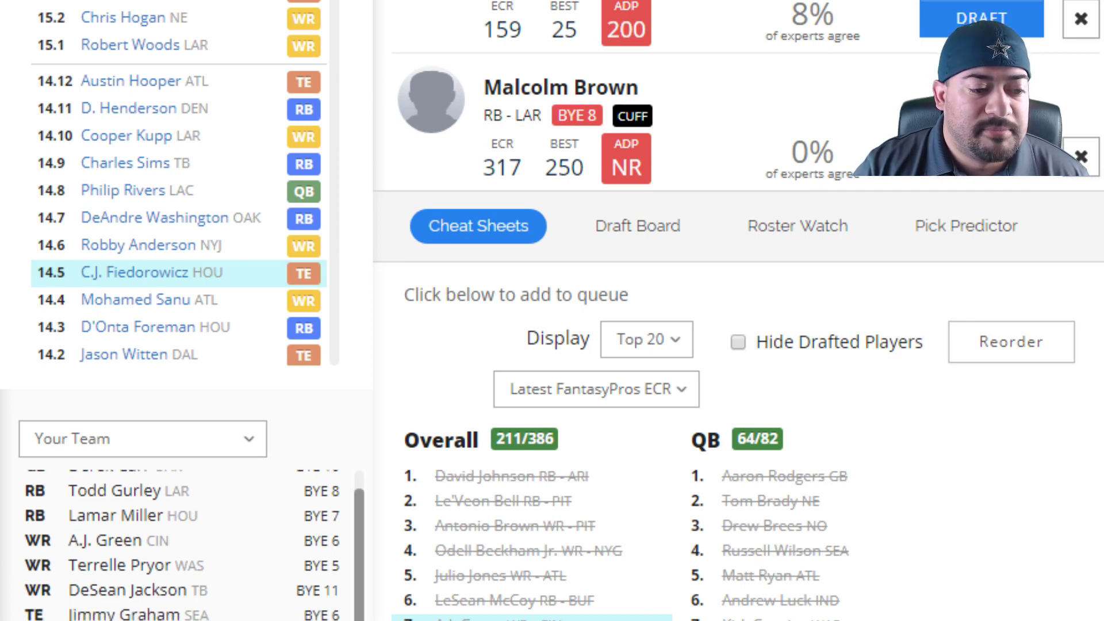
{"action": "scroll", "coordinate": [552, 311], "scroll_direction": "up", "scroll_amount": 2}
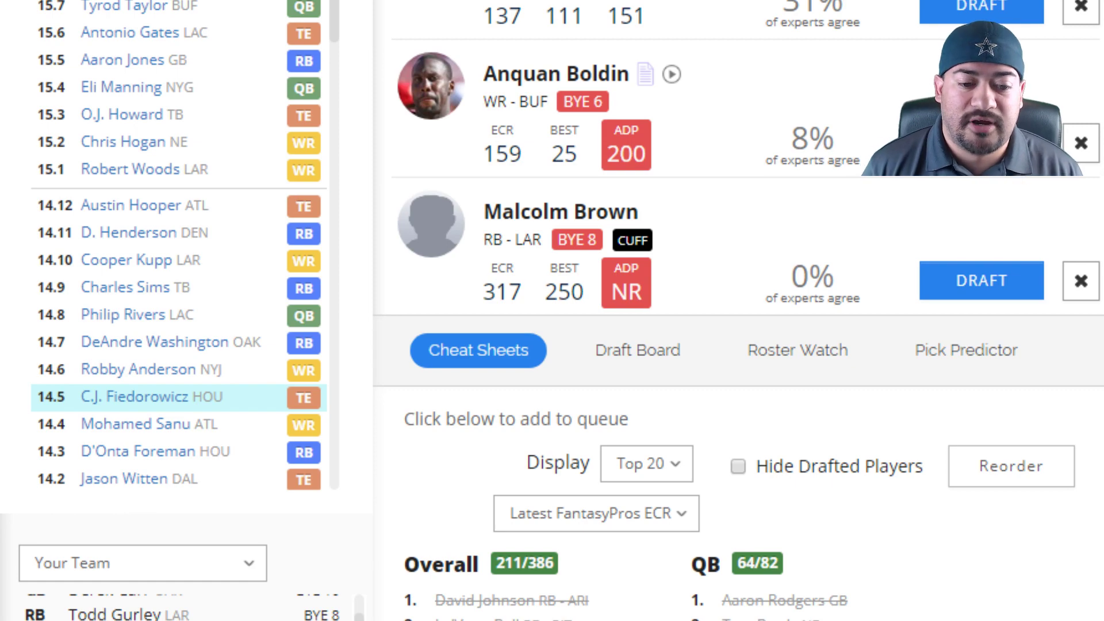
{"action": "scroll", "coordinate": [736, 311], "scroll_direction": "down", "scroll_amount": 4}
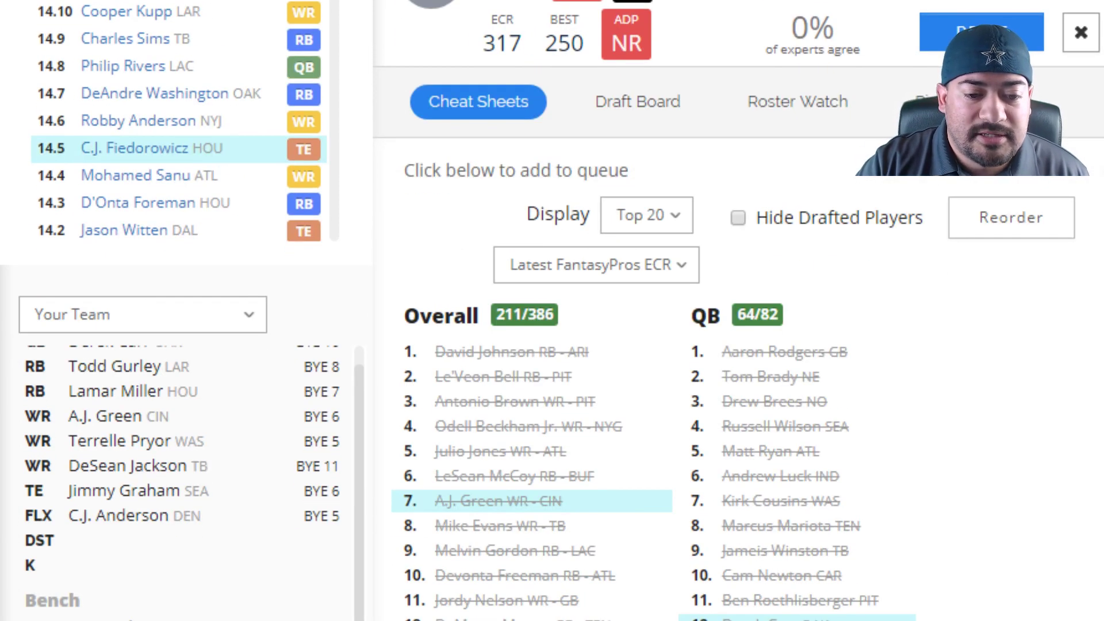
{"action": "scroll", "coordinate": [735, 310], "scroll_direction": "down", "scroll_amount": 6}
{"action": "scroll", "coordinate": [736, 310], "scroll_direction": "down", "scroll_amount": 2}
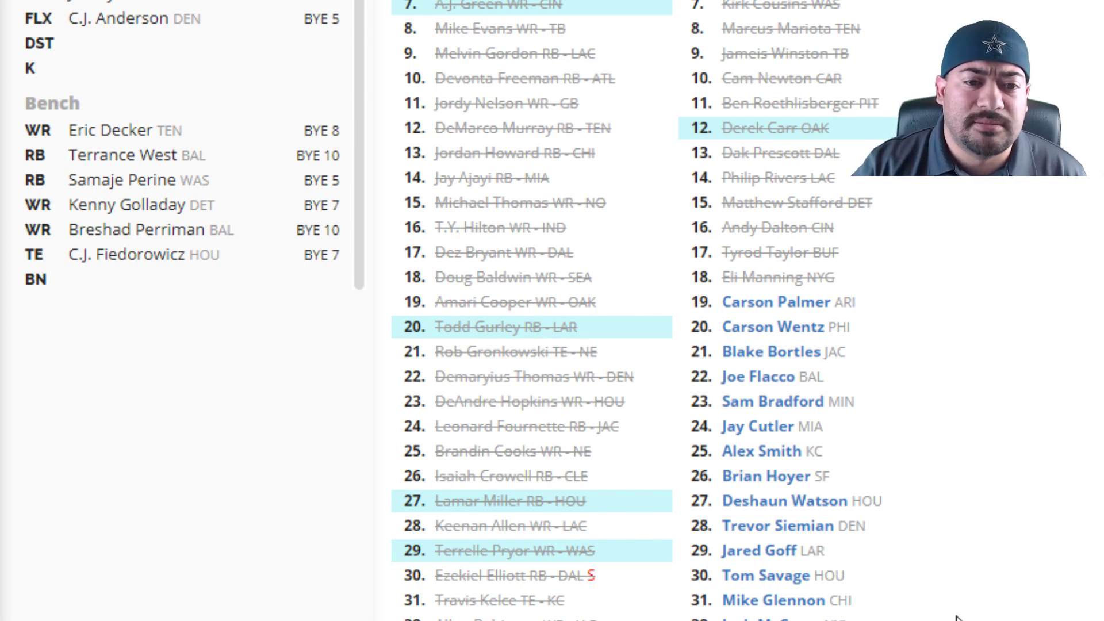
{"action": "scroll", "coordinate": [956, 618], "scroll_direction": "up", "scroll_amount": 8}
{"action": "scroll", "coordinate": [956, 617], "scroll_direction": "up", "scroll_amount": 2}
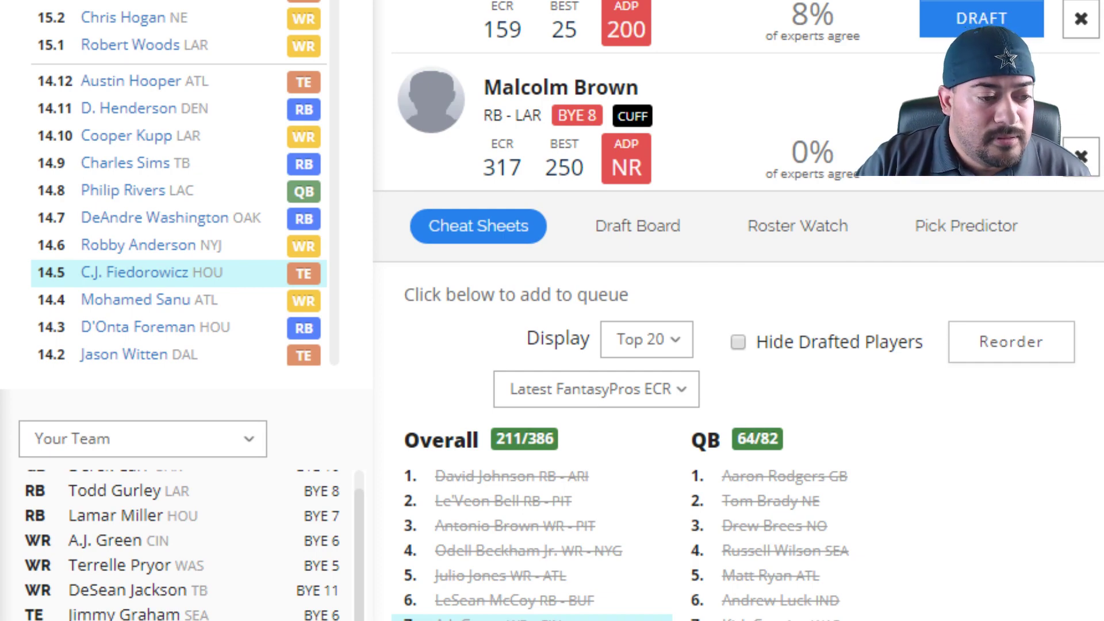
Compare the overall suggestions for the fifteenth round, and filter the player list to WR Only
{"action": "scroll", "coordinate": [736, 402], "scroll_direction": "up", "scroll_amount": 10}
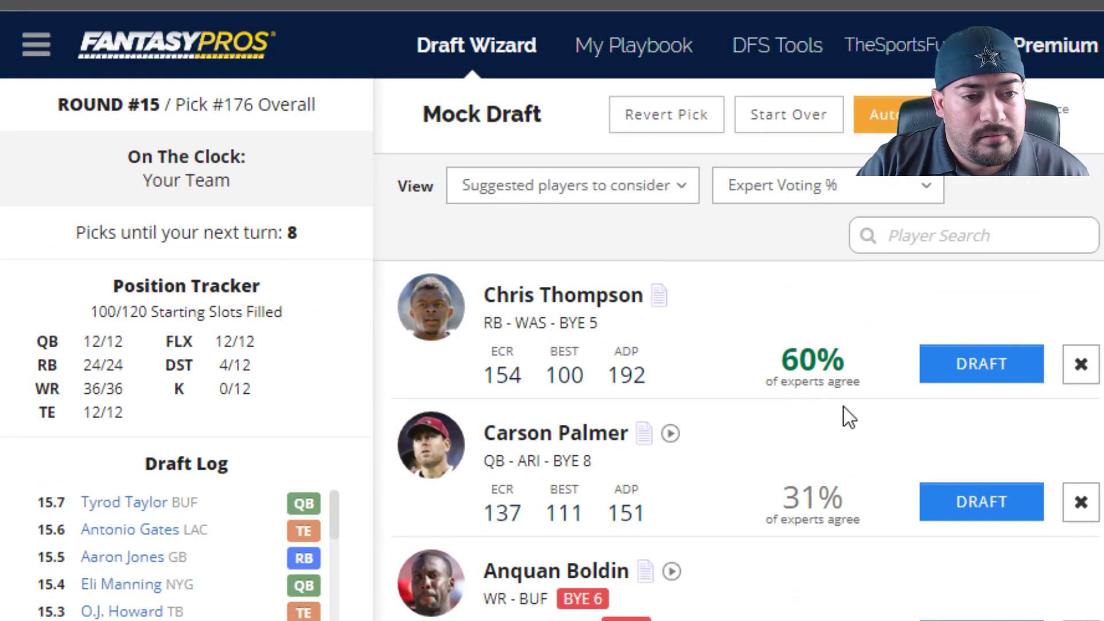
{"action": "scroll", "coordinate": [751, 433], "scroll_direction": "up", "scroll_amount": 1}
{"action": "scroll", "coordinate": [754, 428], "scroll_direction": "down", "scroll_amount": 2}
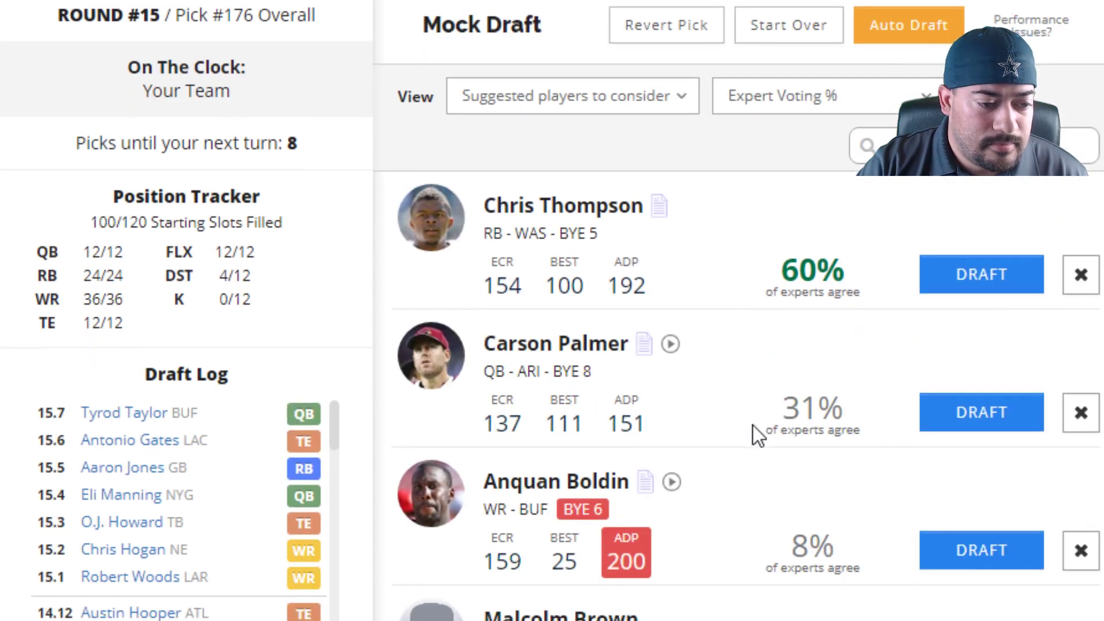
{"action": "scroll", "coordinate": [758, 420], "scroll_direction": "up", "scroll_amount": 2}
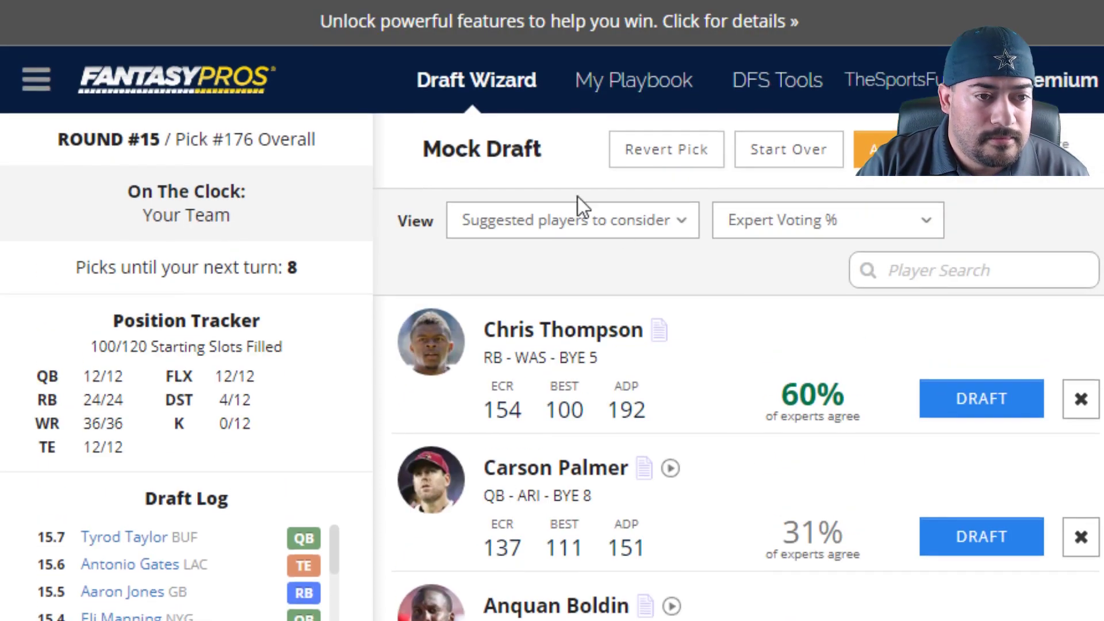
{"action": "left_click", "coordinate": [591, 453]}
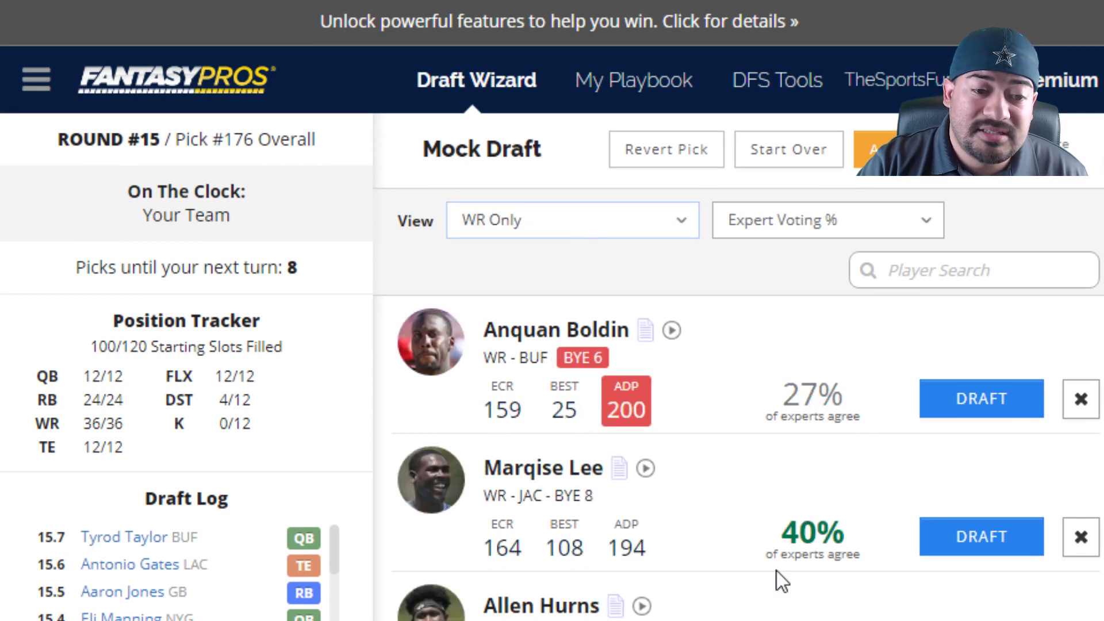
Read the expert note on Marqise Lee, compare the receivers, and draft Anquan Boldin with the fifteenth-round pick
{"action": "mouse_move", "coordinate": [618, 477]}
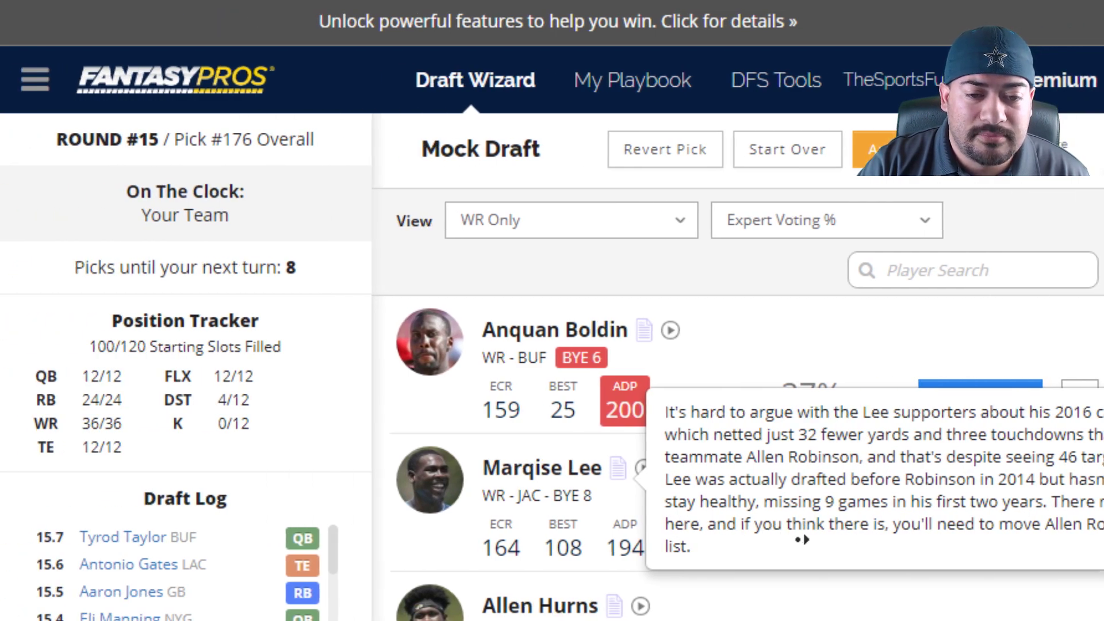
{"action": "scroll", "coordinate": [784, 537], "scroll_direction": "right", "scroll_amount": 3}
{"action": "scroll", "coordinate": [819, 540], "scroll_direction": "right", "scroll_amount": 2}
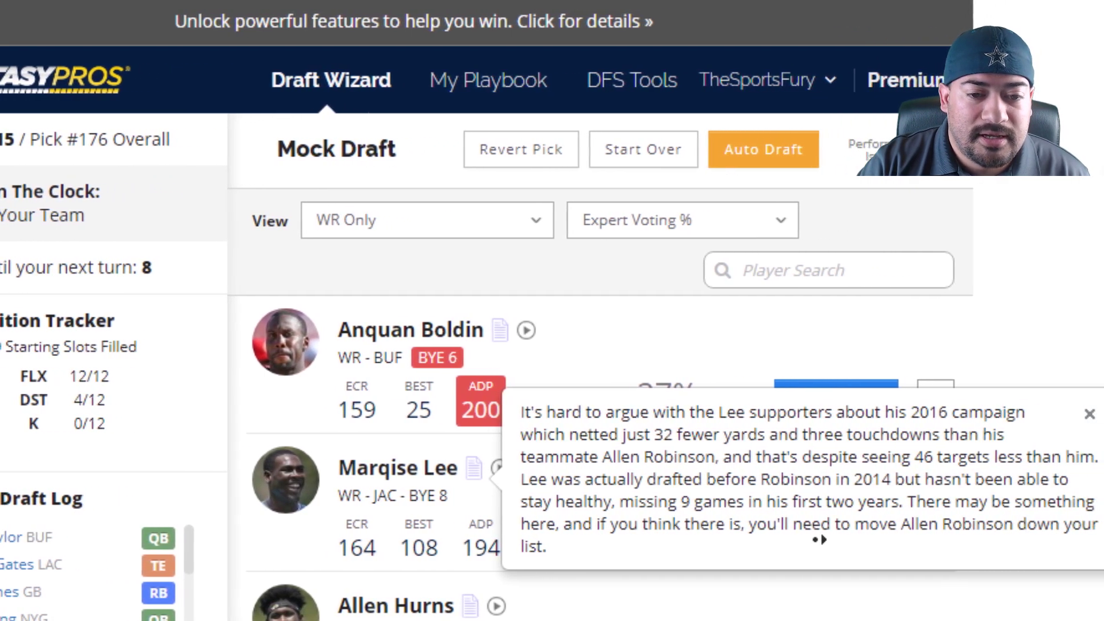
{"action": "left_click", "coordinate": [635, 604]}
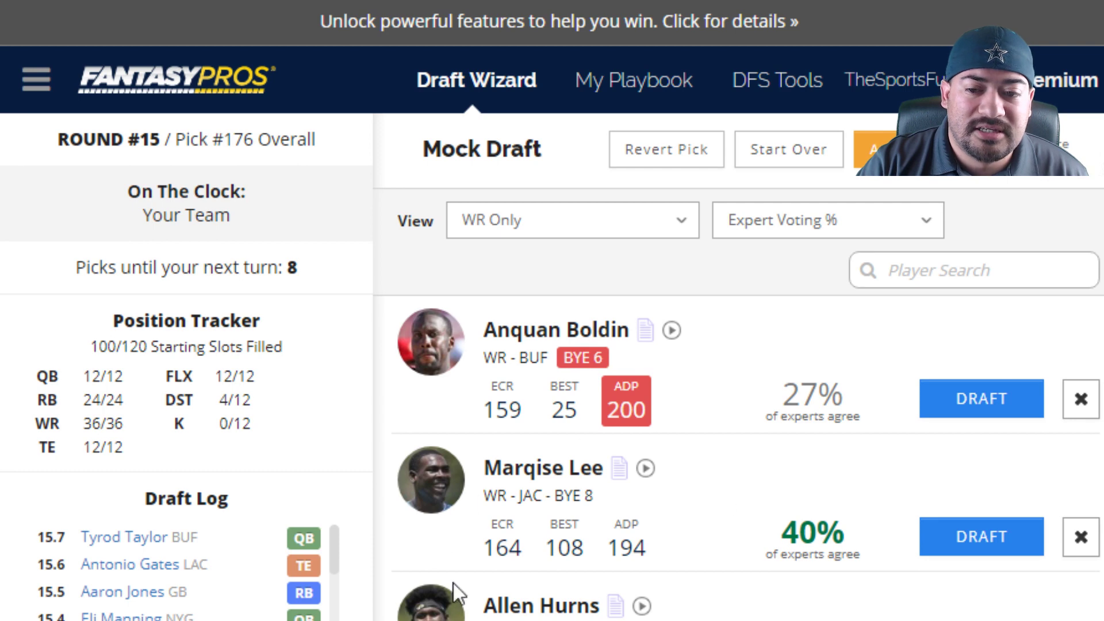
{"action": "scroll", "coordinate": [446, 572], "scroll_direction": "down", "scroll_amount": 2}
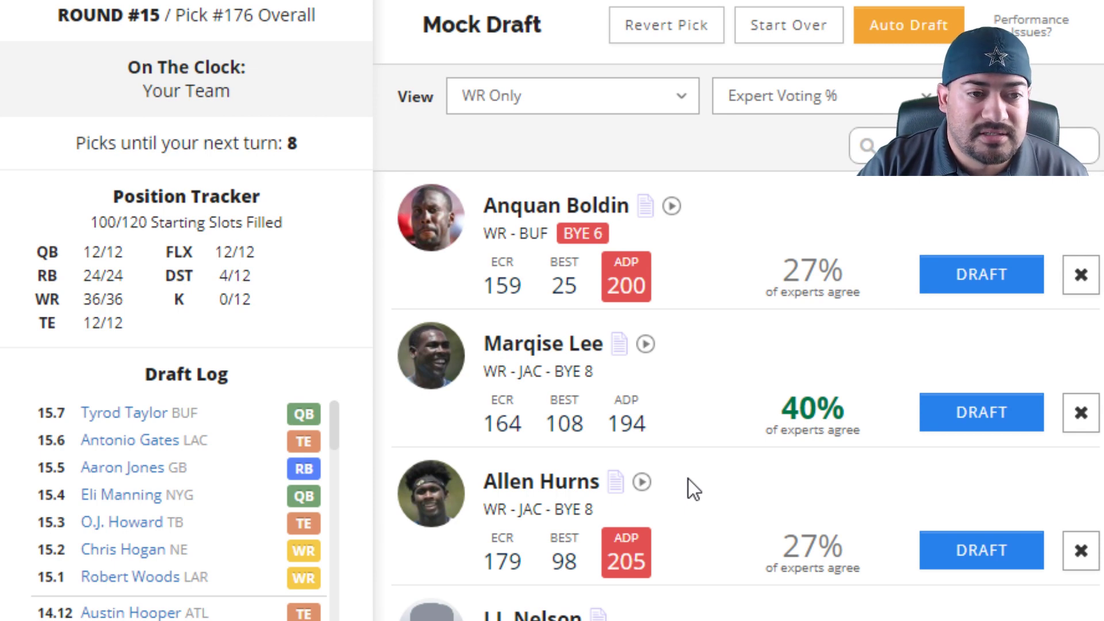
{"action": "left_click", "coordinate": [937, 279]}
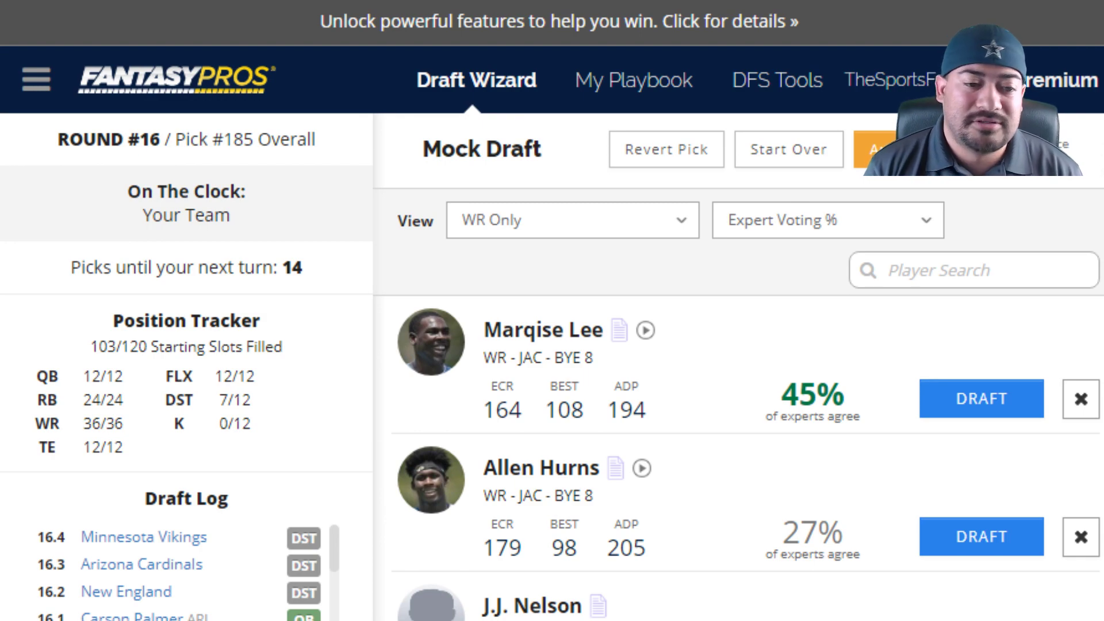
Return to the suggested players, compare the defenses, and draft the New York Giants with the sixteenth-round pick
{"action": "scroll", "coordinate": [735, 310], "scroll_direction": "down", "scroll_amount": 8}
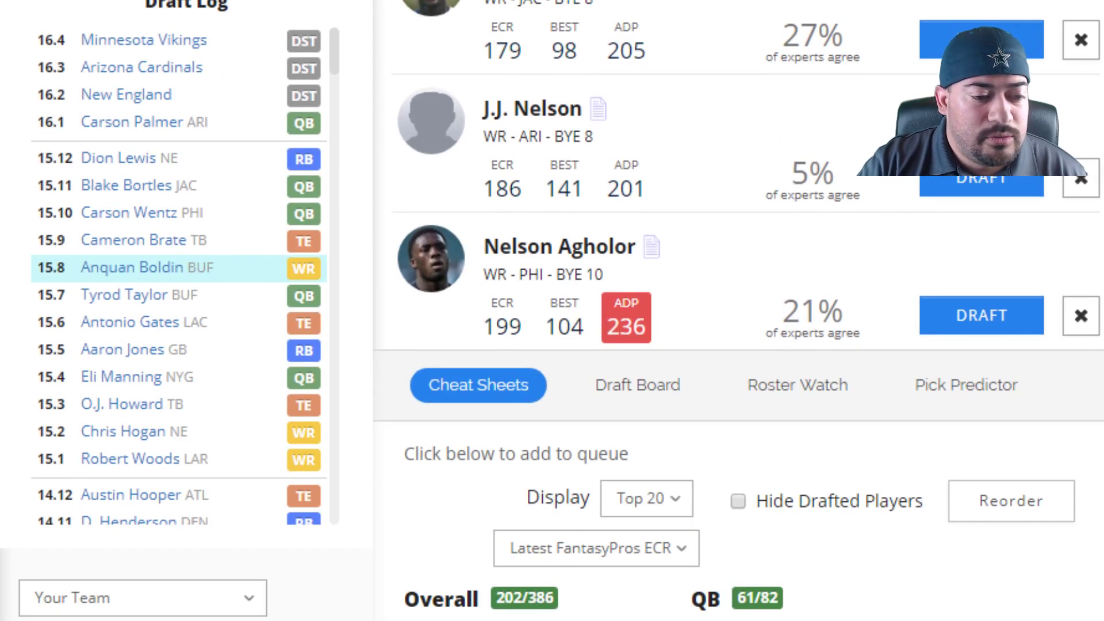
{"action": "scroll", "coordinate": [595, 249], "scroll_direction": "up", "scroll_amount": 8}
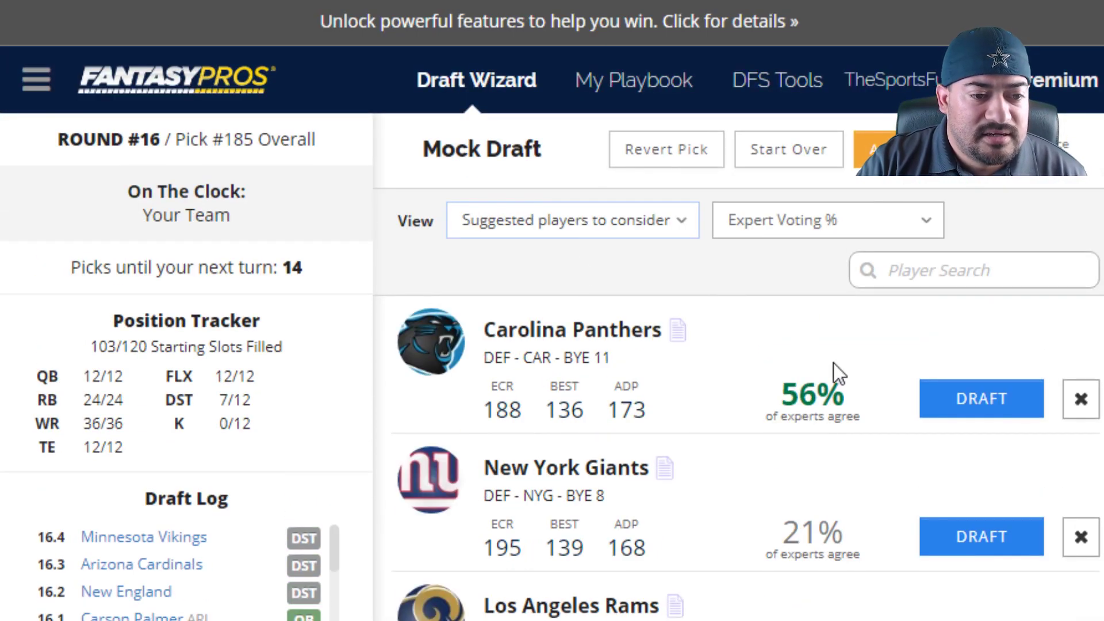
{"action": "scroll", "coordinate": [834, 367], "scroll_direction": "down", "scroll_amount": 2}
{"action": "scroll", "coordinate": [833, 363], "scroll_direction": "down", "scroll_amount": 2}
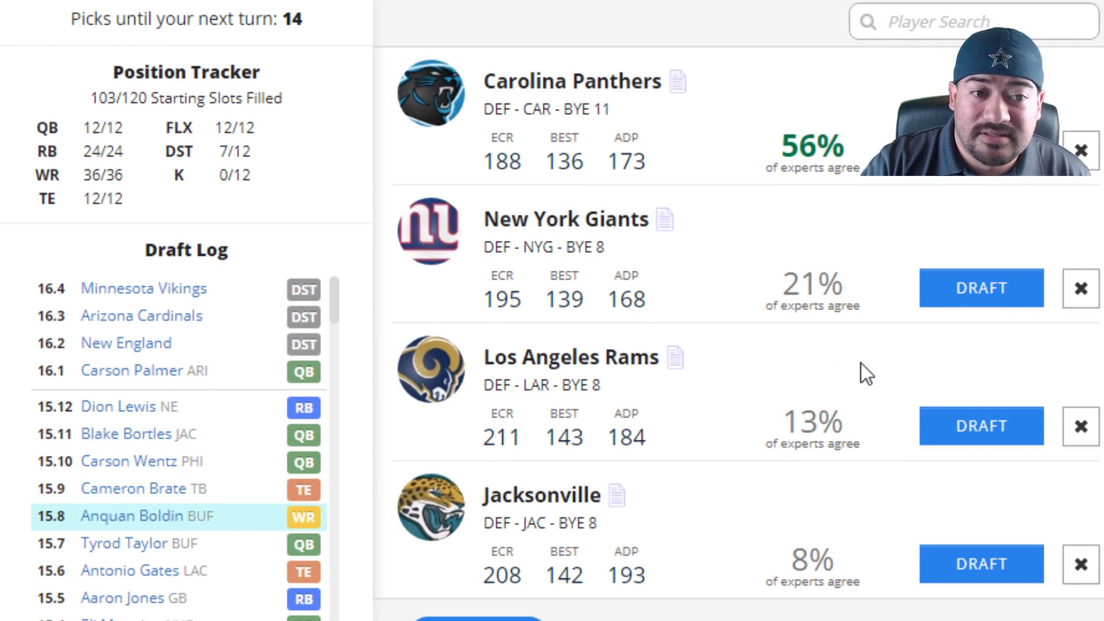
{"action": "scroll", "coordinate": [685, 609], "scroll_direction": "up", "scroll_amount": 1}
{"action": "scroll", "coordinate": [697, 596], "scroll_direction": "up", "scroll_amount": 3}
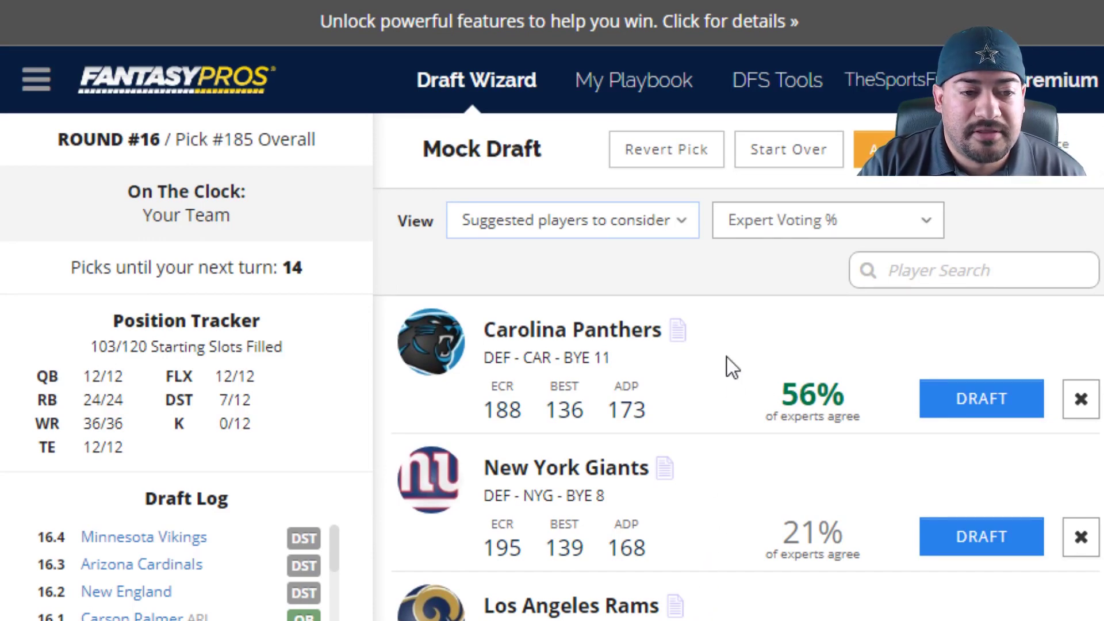
{"action": "left_click", "coordinate": [957, 543]}
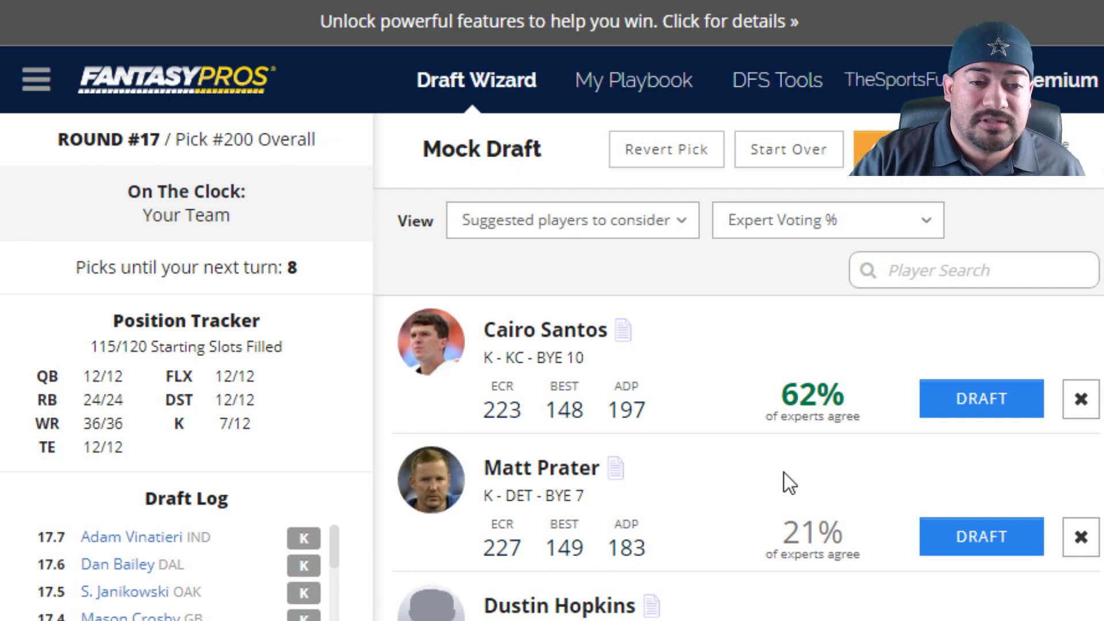
Draft kicker Cairo Santos with the final pick, and open the draft's projected standings, declining the podcast offer
{"action": "left_click", "coordinate": [925, 398]}
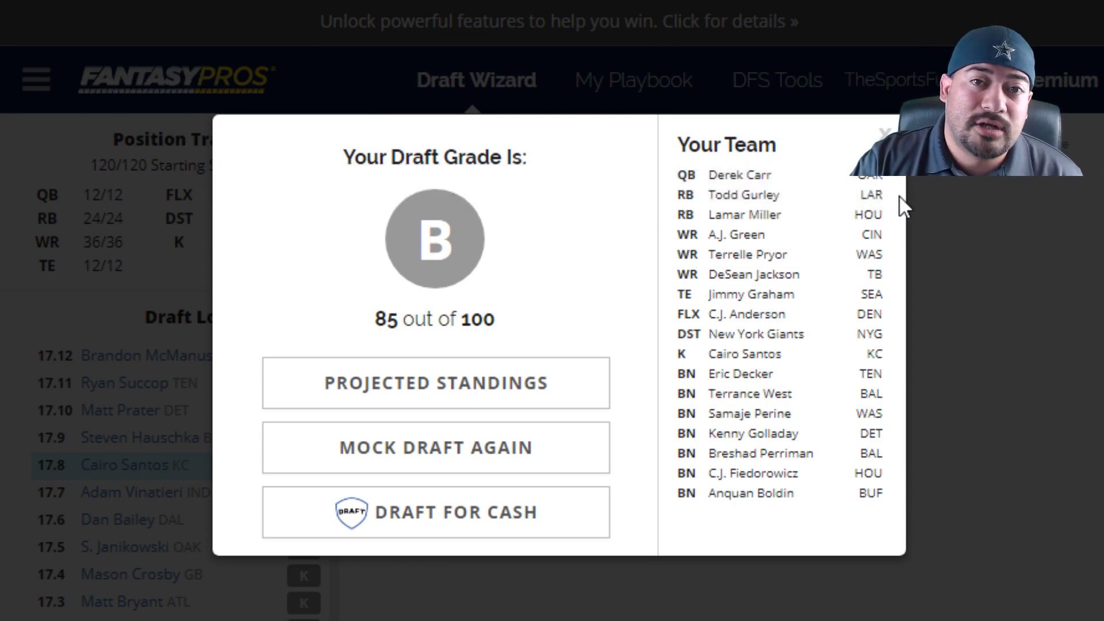
{"action": "left_click", "coordinate": [439, 393]}
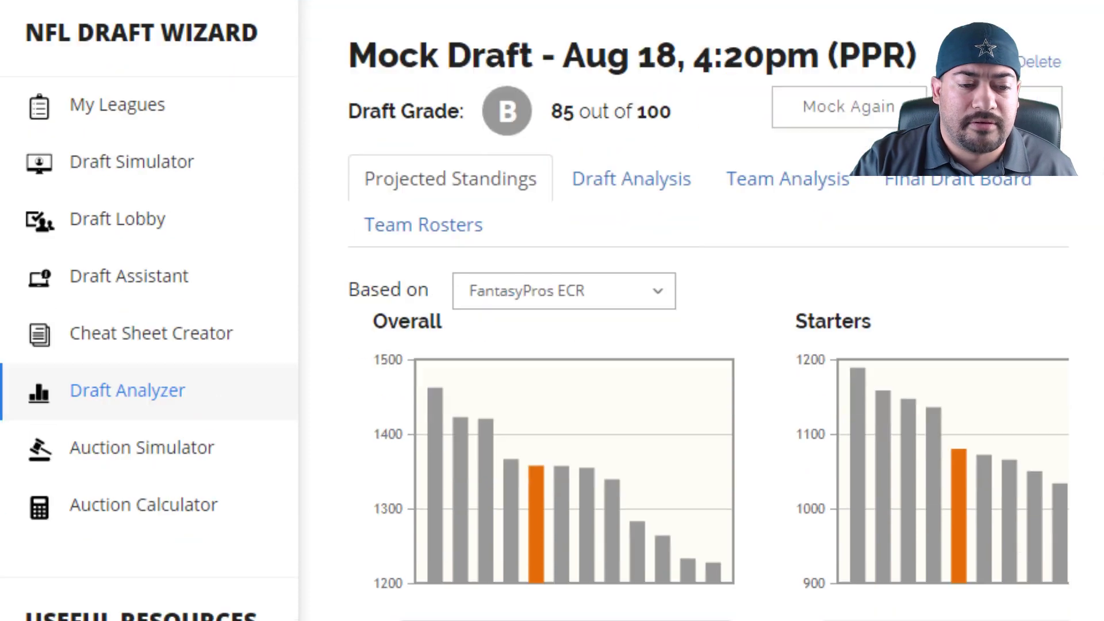
{"action": "mouse_move", "coordinate": [495, 423]}
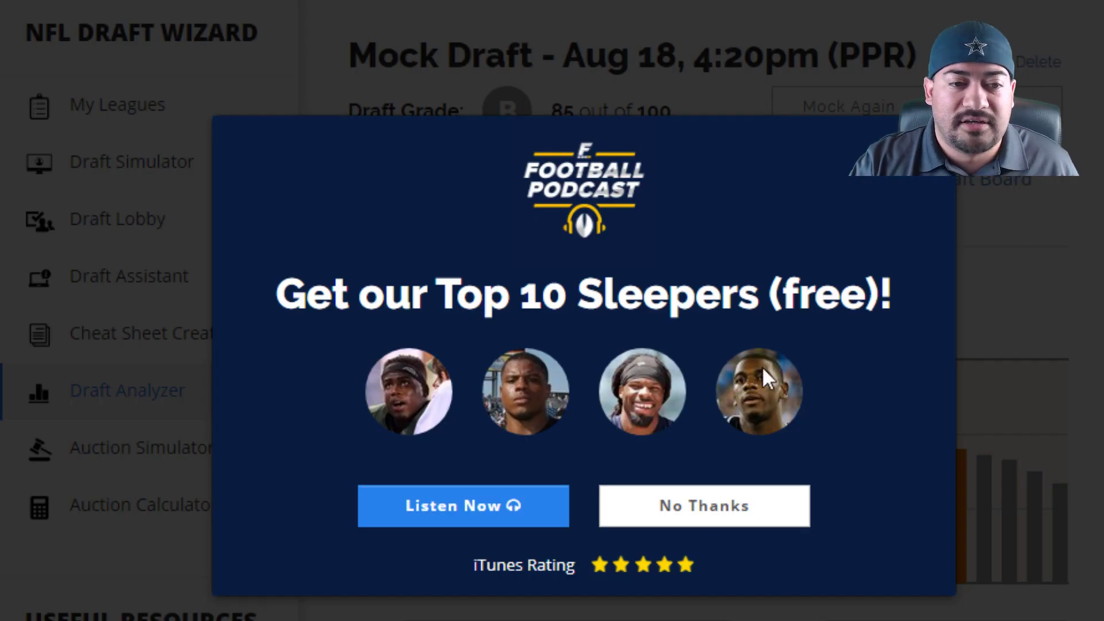
{"action": "left_click", "coordinate": [668, 507]}
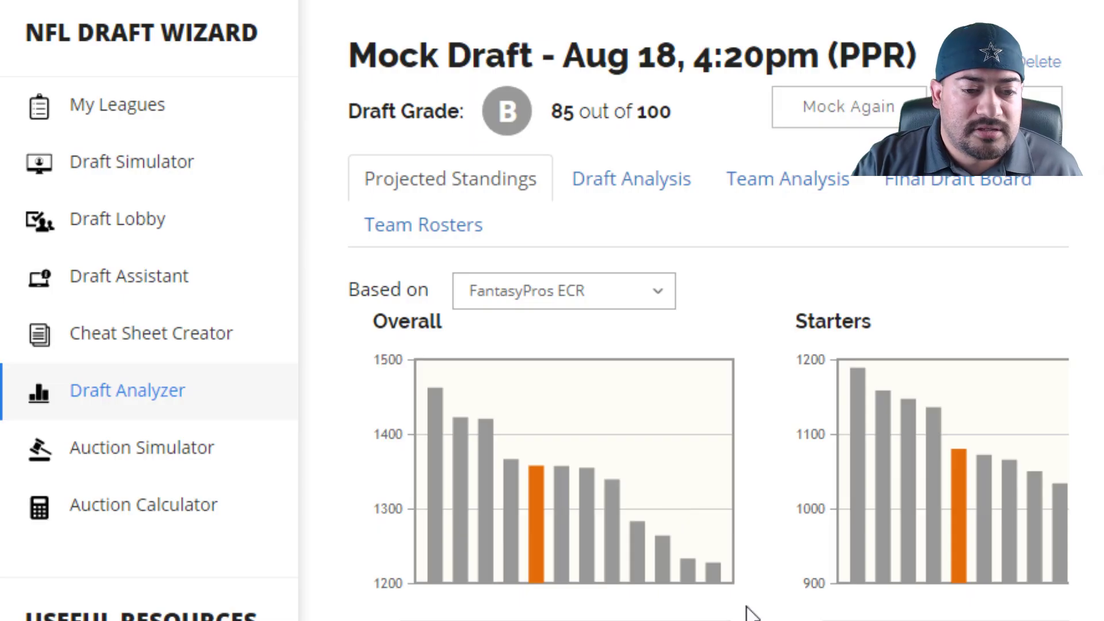
Examine the projected standings charts and rankings for Overall, Starters and Bench to see where the team places
{"action": "scroll", "coordinate": [751, 613], "scroll_direction": "down", "scroll_amount": 4}
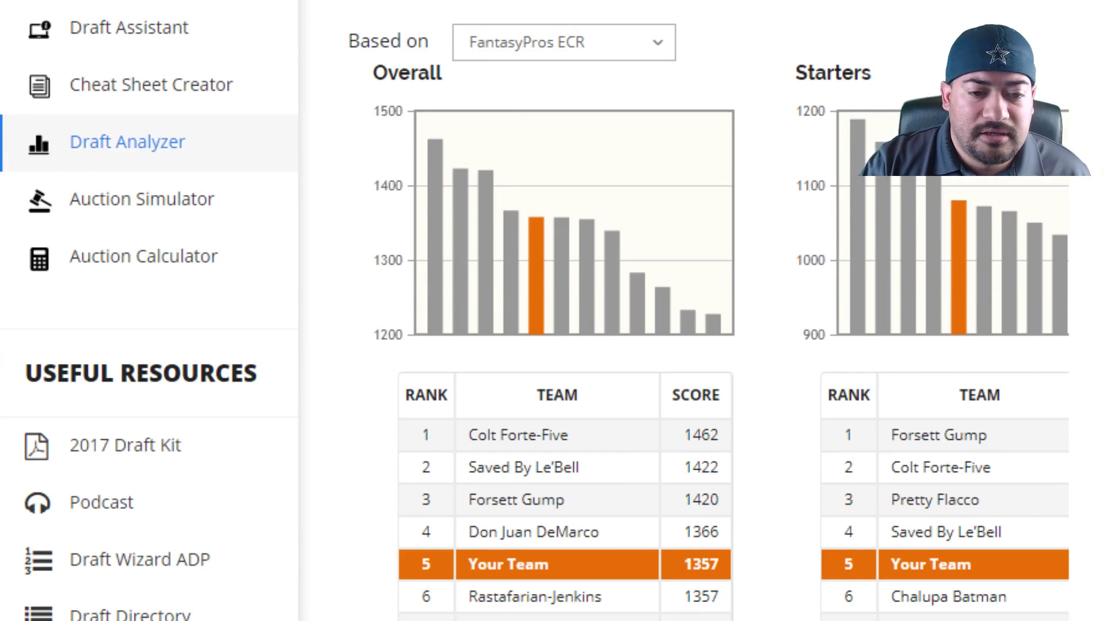
{"action": "scroll", "coordinate": [708, 414], "scroll_direction": "up", "scroll_amount": 4}
{"action": "scroll", "coordinate": [708, 431], "scroll_direction": "right", "scroll_amount": 1}
{"action": "scroll", "coordinate": [708, 431], "scroll_direction": "right", "scroll_amount": 5}
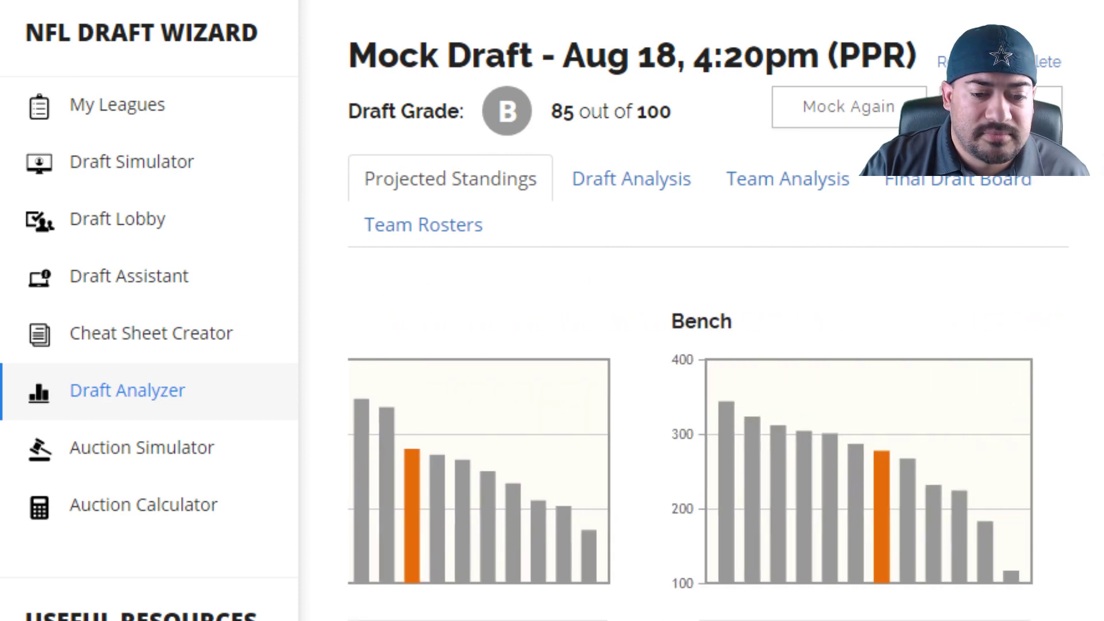
{"action": "scroll", "coordinate": [709, 431], "scroll_direction": "left", "scroll_amount": 6}
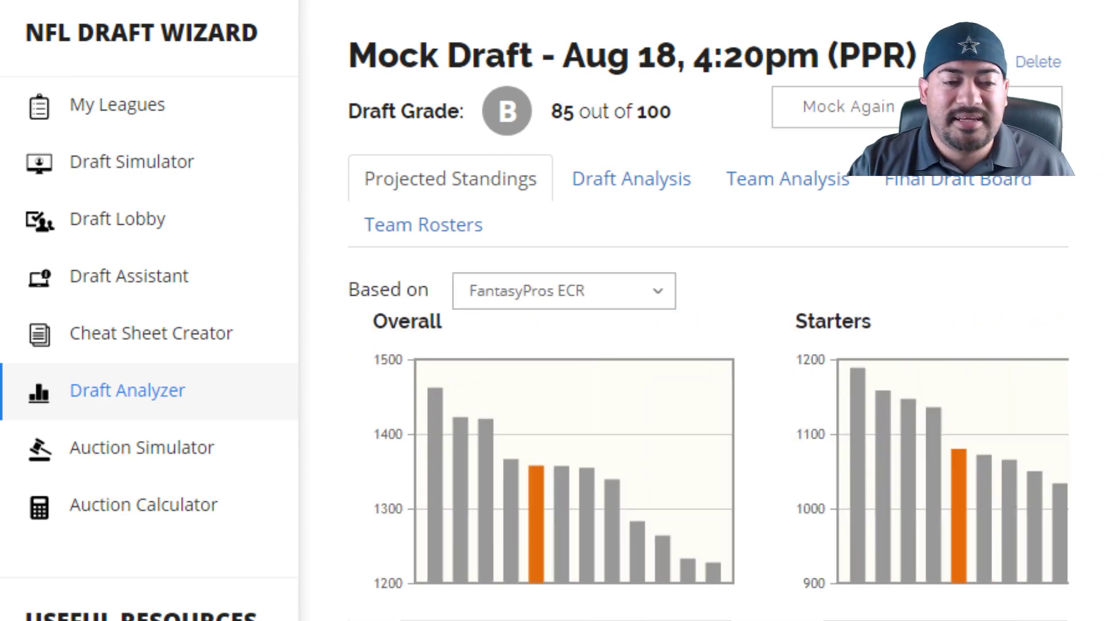
{"action": "scroll", "coordinate": [708, 431], "scroll_direction": "down", "scroll_amount": 2}
{"action": "scroll", "coordinate": [708, 432], "scroll_direction": "up", "scroll_amount": 2}
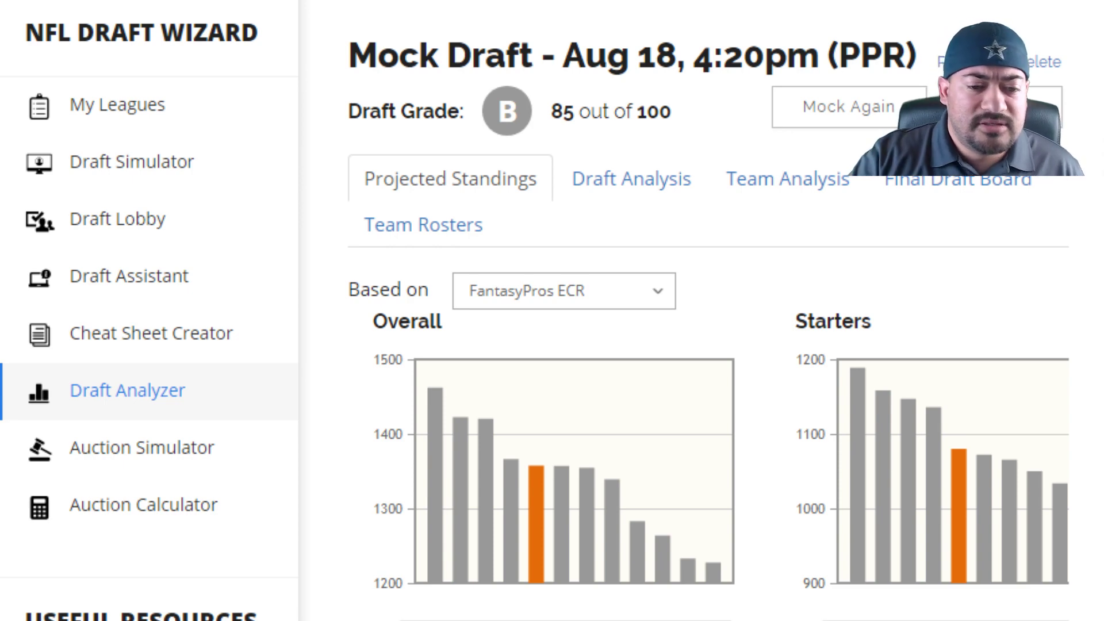
{"action": "scroll", "coordinate": [575, 310], "scroll_direction": "down", "scroll_amount": 9}
{"action": "scroll", "coordinate": [574, 310], "scroll_direction": "up", "scroll_amount": 1}
{"action": "scroll", "coordinate": [788, 345], "scroll_direction": "up", "scroll_amount": 1}
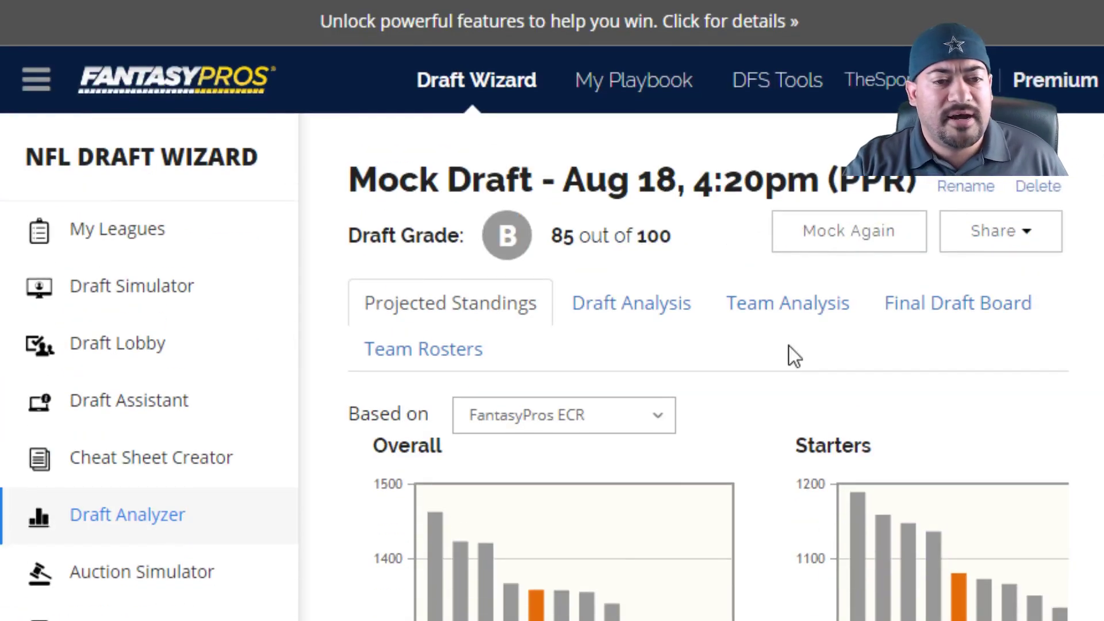
Open the Team Analysis and look over the team's strongest and weakest starting positions
{"action": "left_click", "coordinate": [789, 311]}
{"action": "scroll", "coordinate": [789, 311], "scroll_direction": "down", "scroll_amount": 3}
{"action": "scroll", "coordinate": [633, 345], "scroll_direction": "up", "scroll_amount": 4}
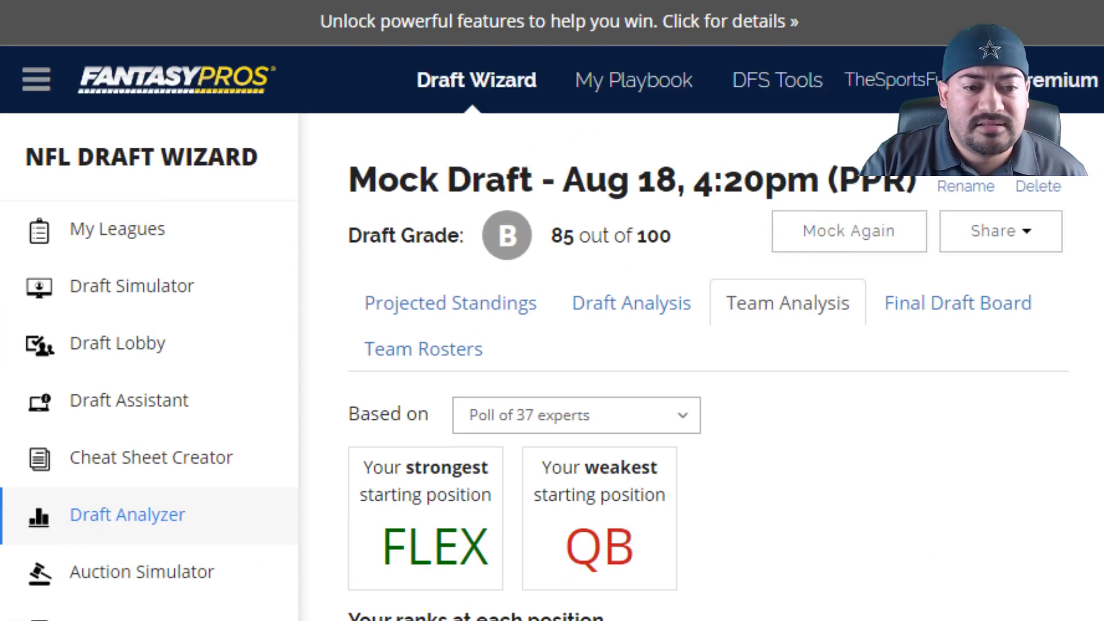